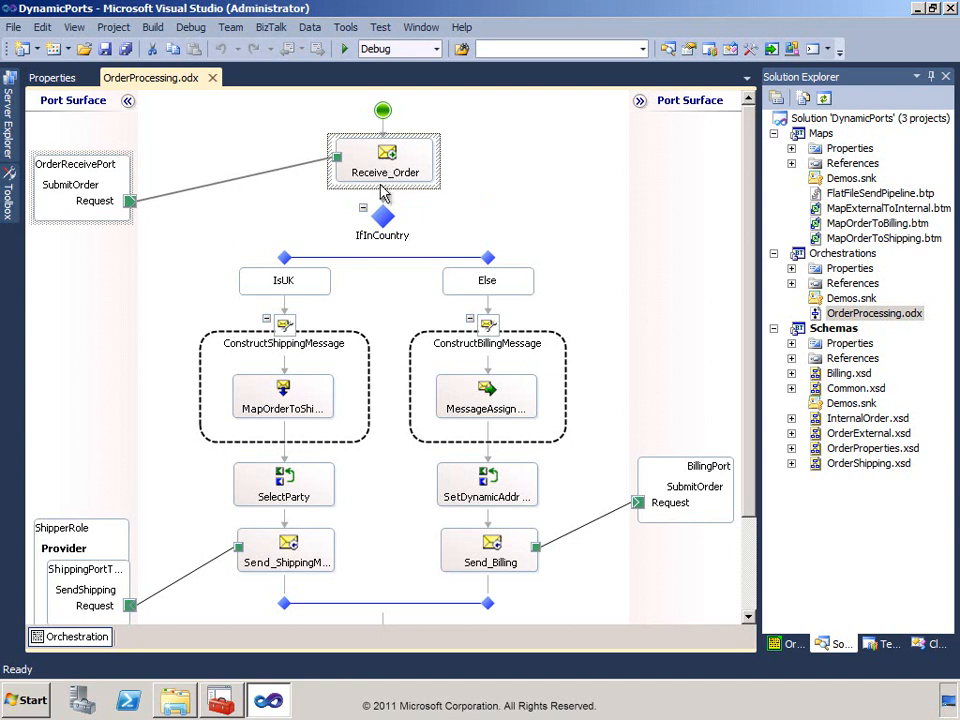
Examine the IsUK branch condition and the message assignment expression inside ConstructBillingMessage.
double_click(284, 281)
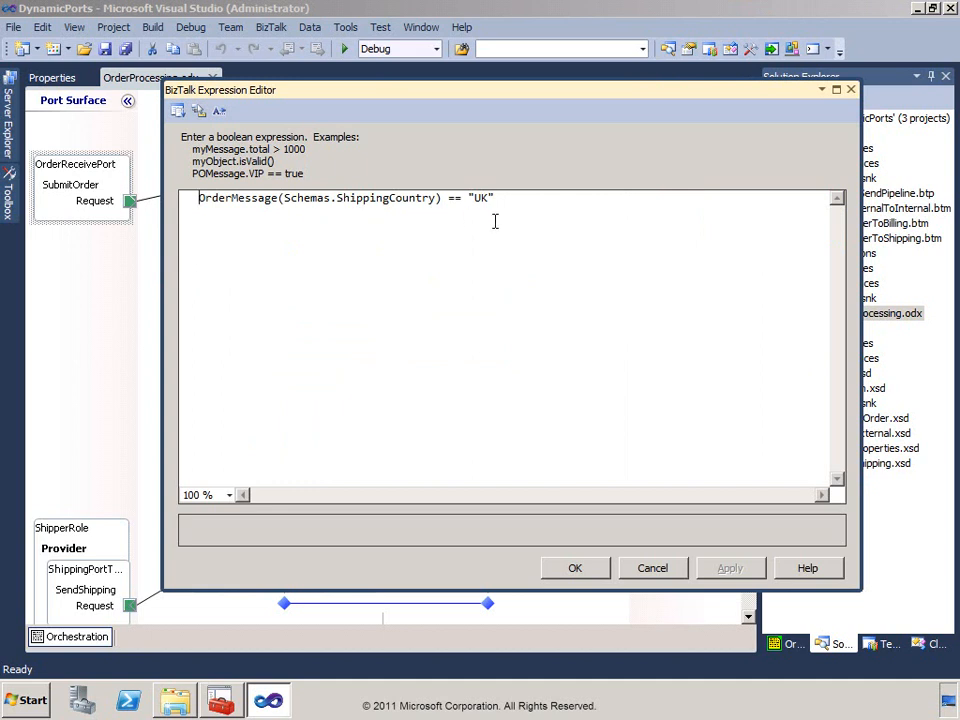
click(669, 570)
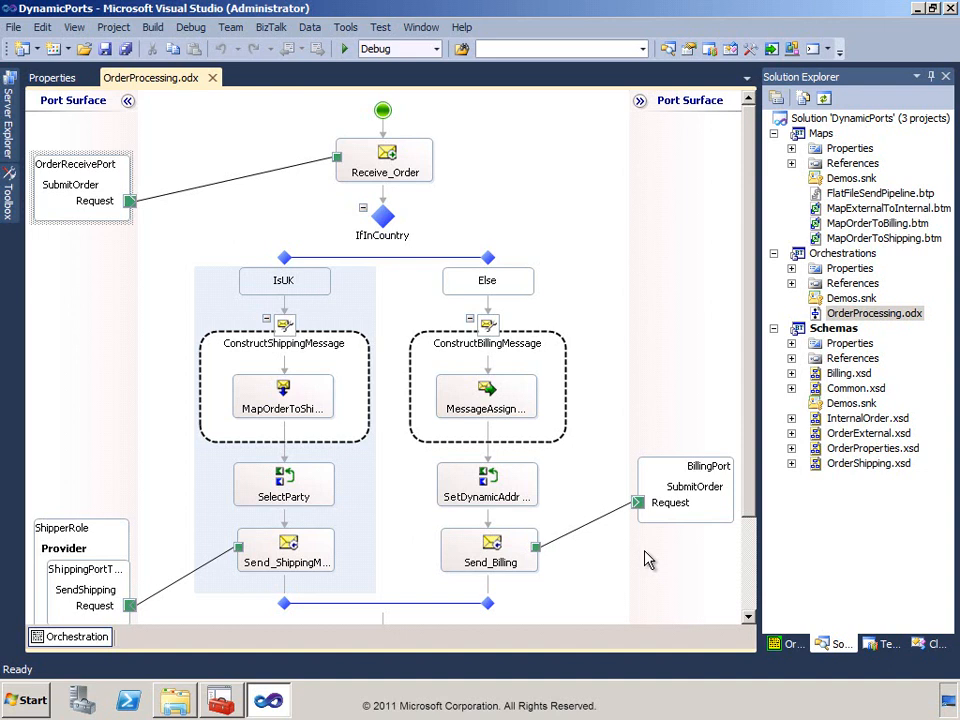
double_click(492, 404)
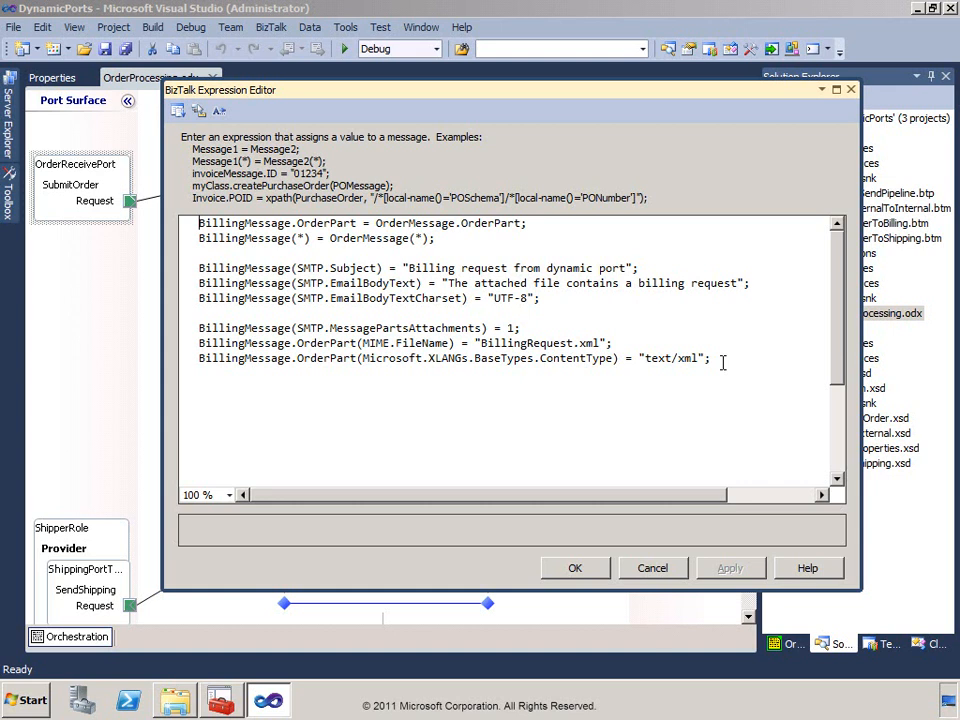
click(653, 568)
Examine the full expression in the SetDynamicAddr shape that assigns the BillingPort address.
double_click(490, 483)
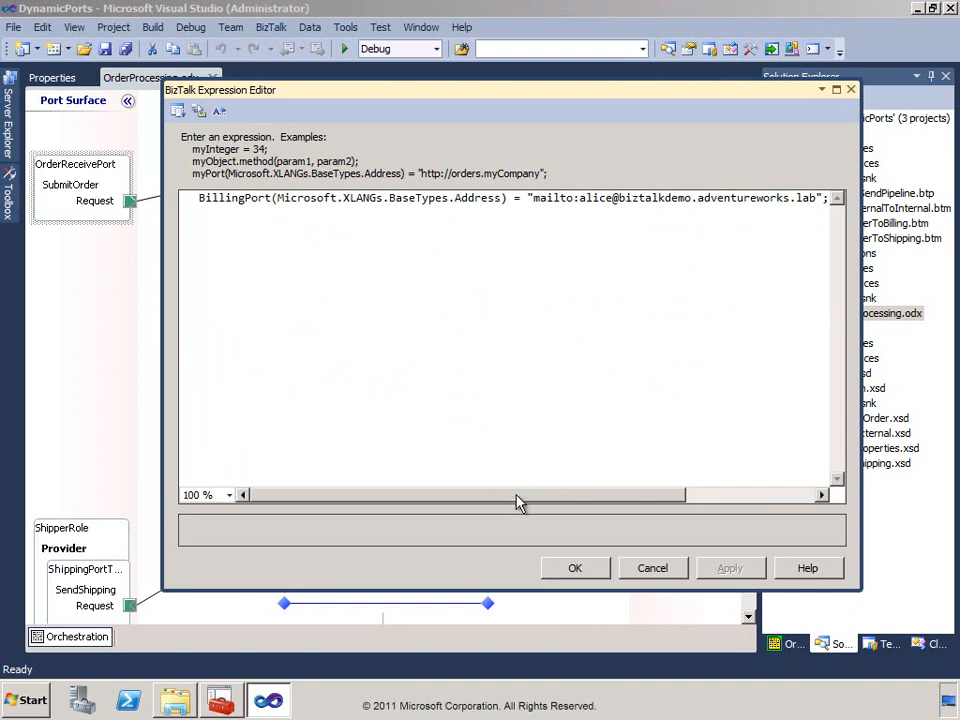
drag(519, 502, 652, 490)
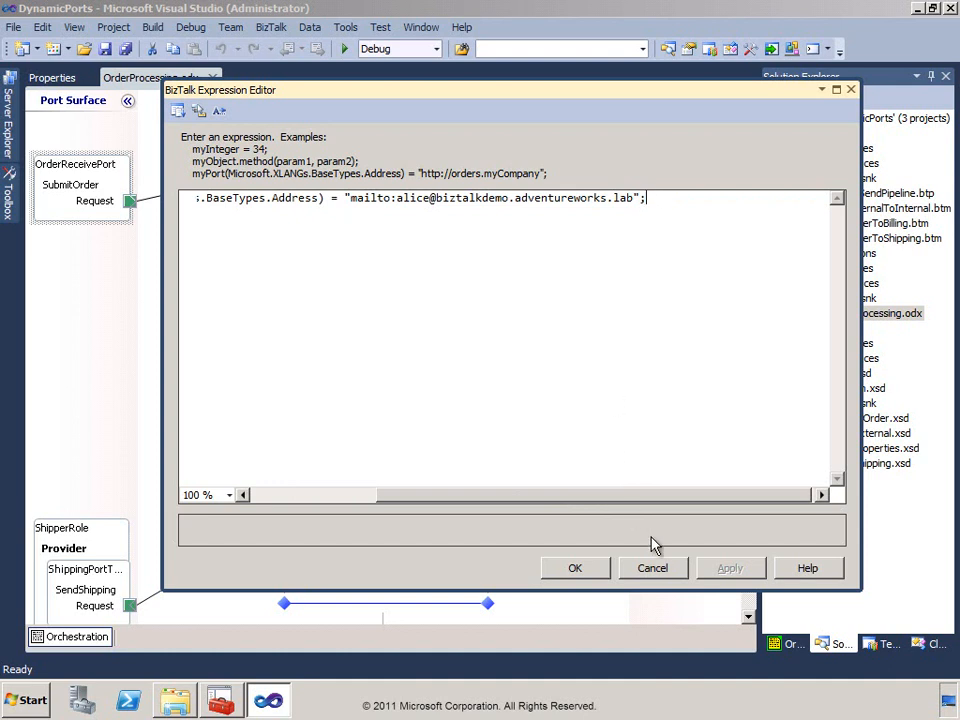
click(654, 569)
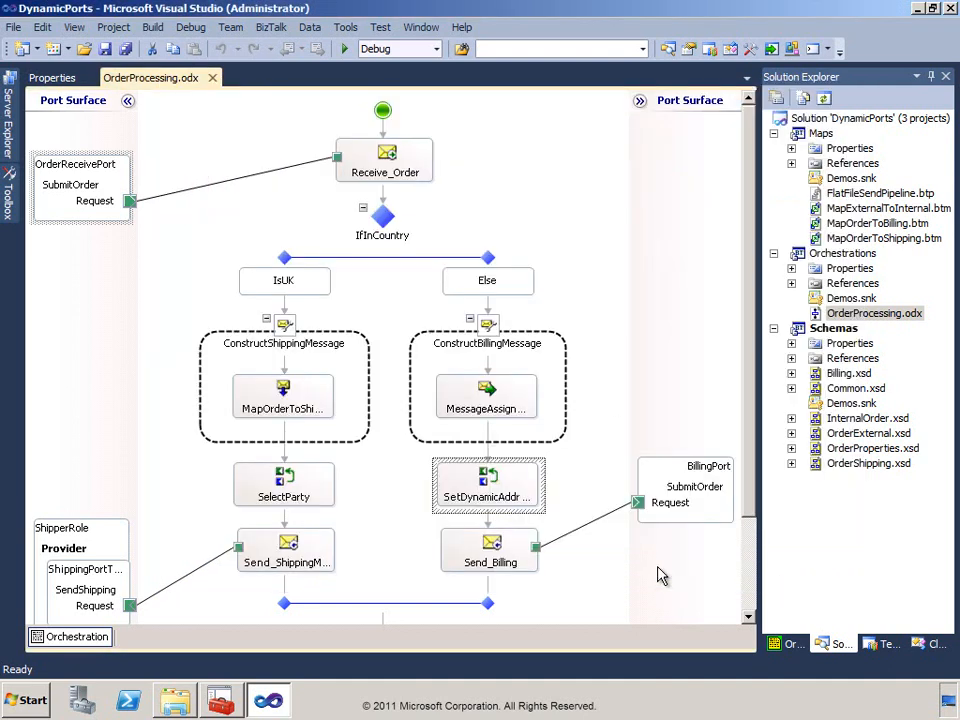
Review the BillingPort's configuration through its port type and port binding settings, and leave without saving.
double_click(700, 466)
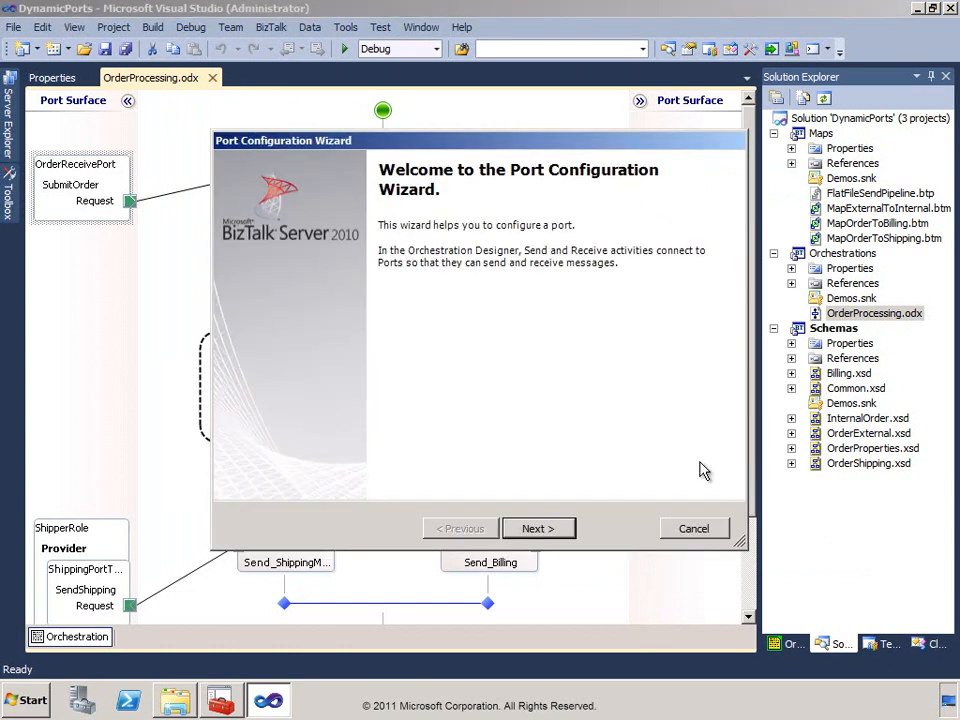
click(548, 535)
click(540, 529)
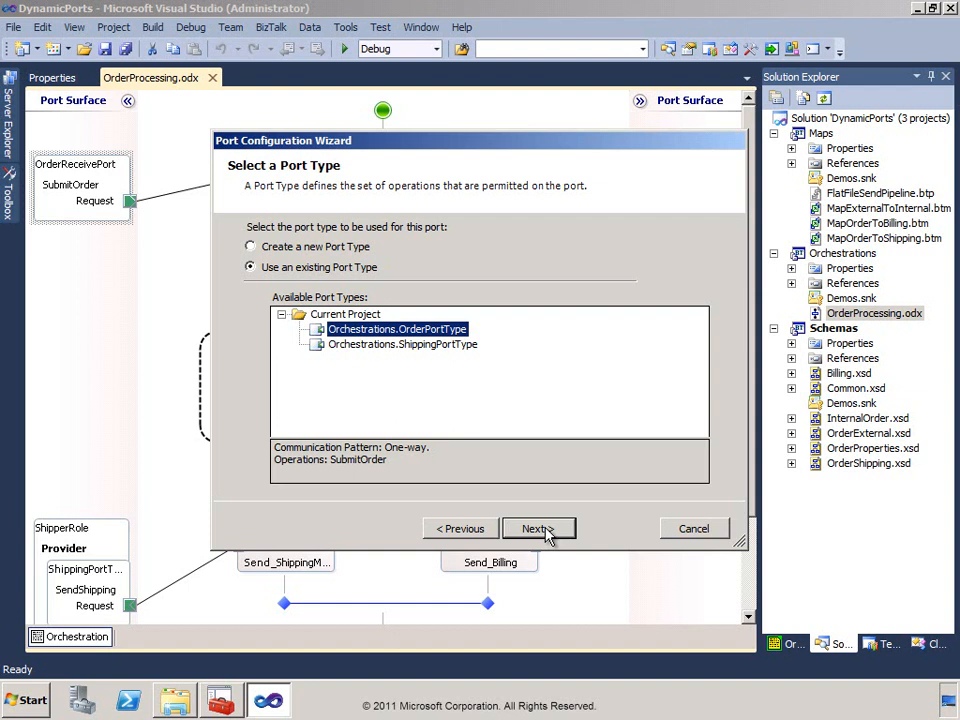
click(546, 532)
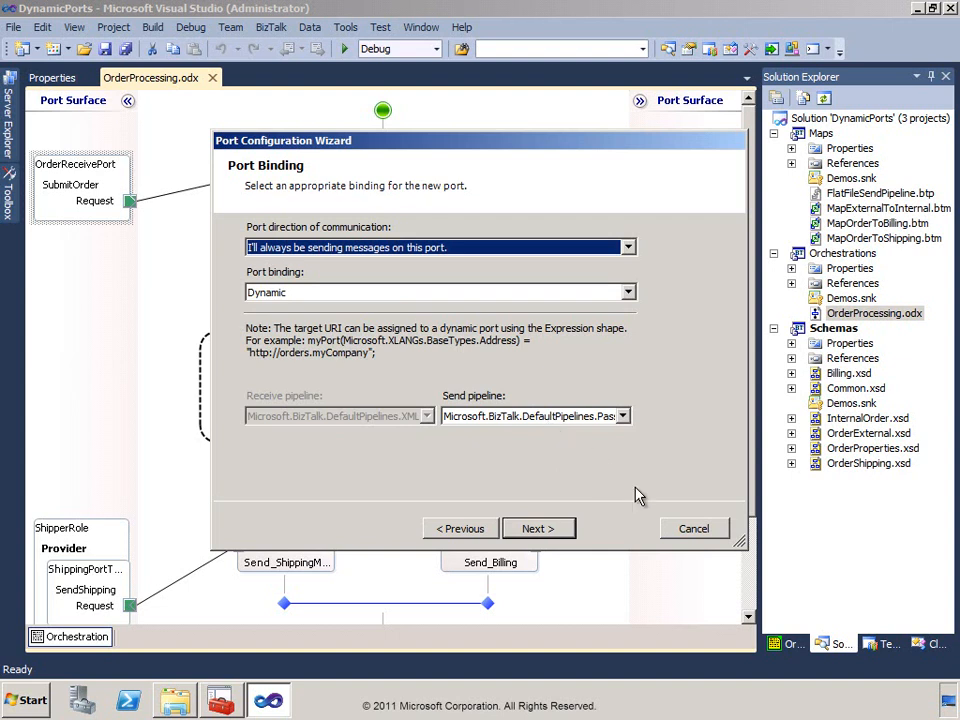
click(694, 529)
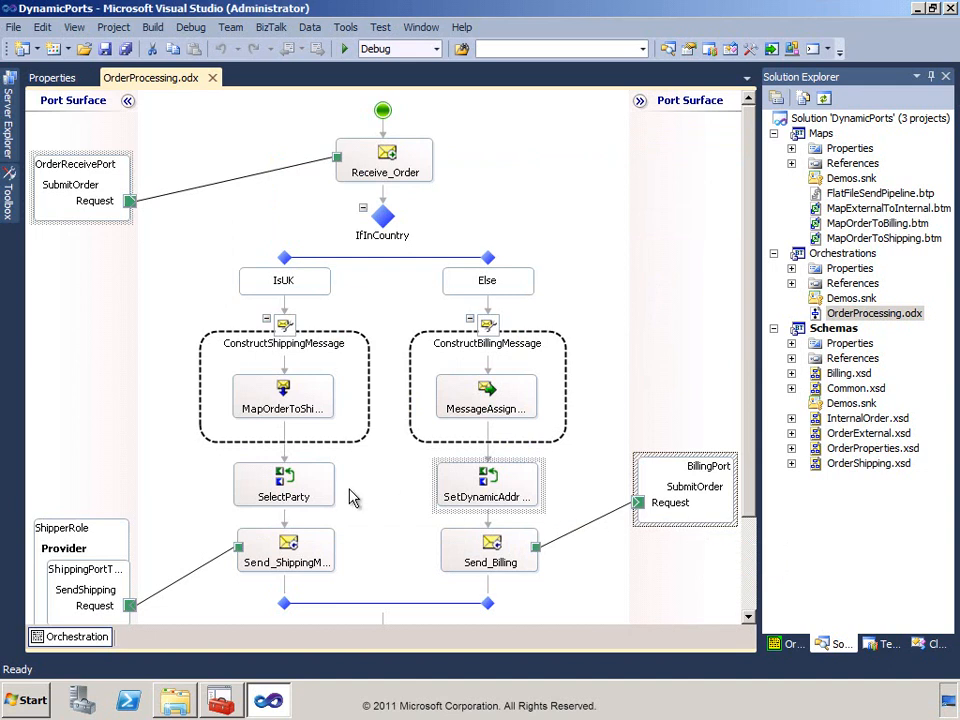
Examine the complete SelectParty expression that sets the ShipperRole's destination party.
double_click(285, 490)
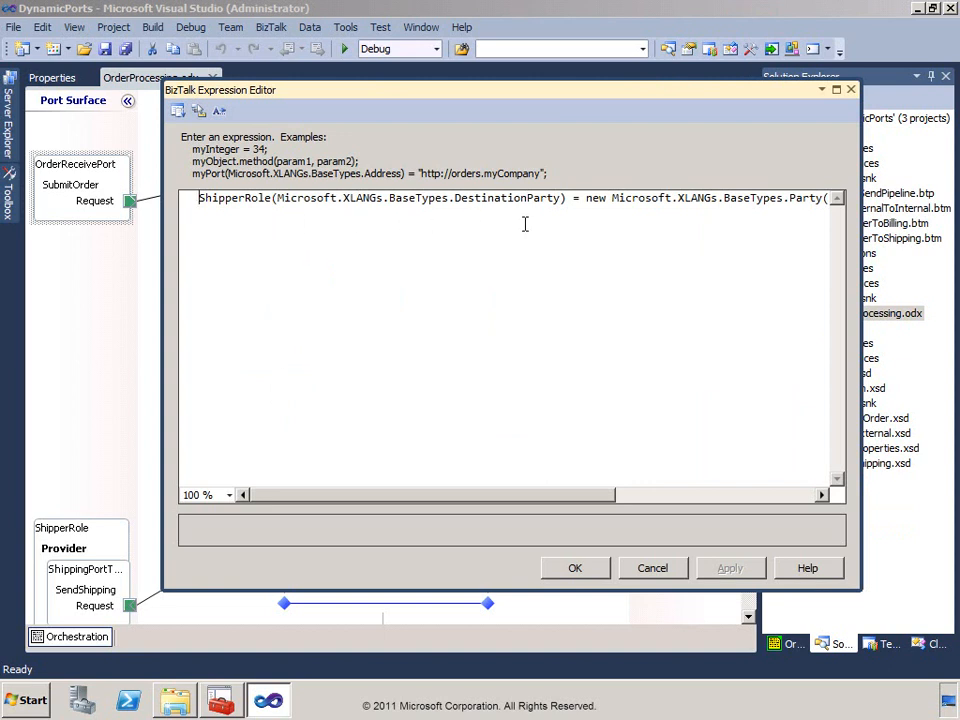
drag(493, 506, 675, 506)
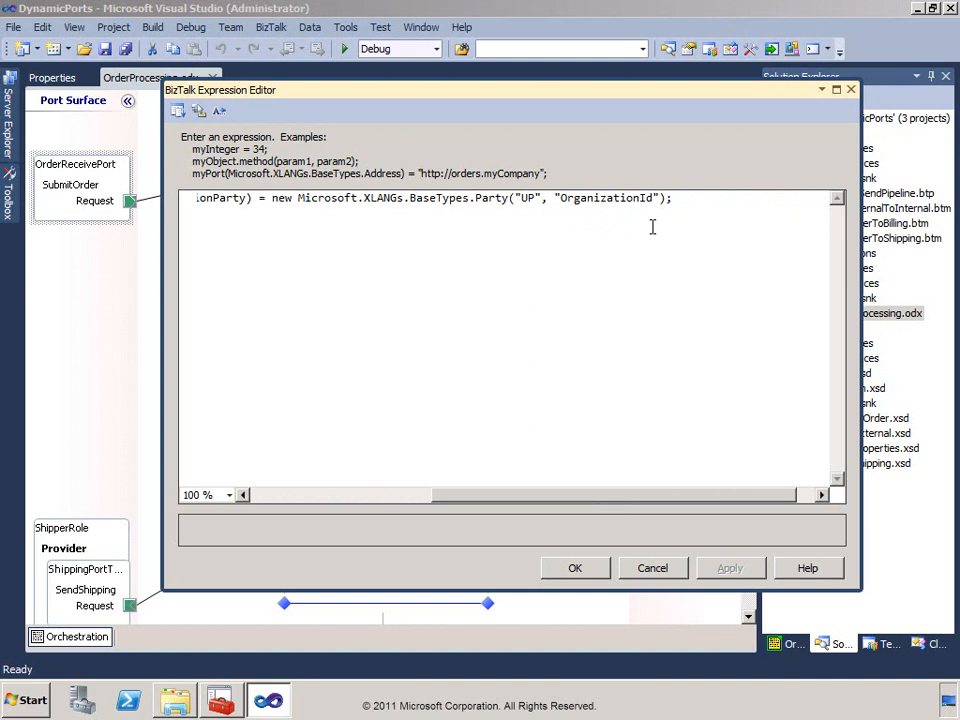
click(652, 568)
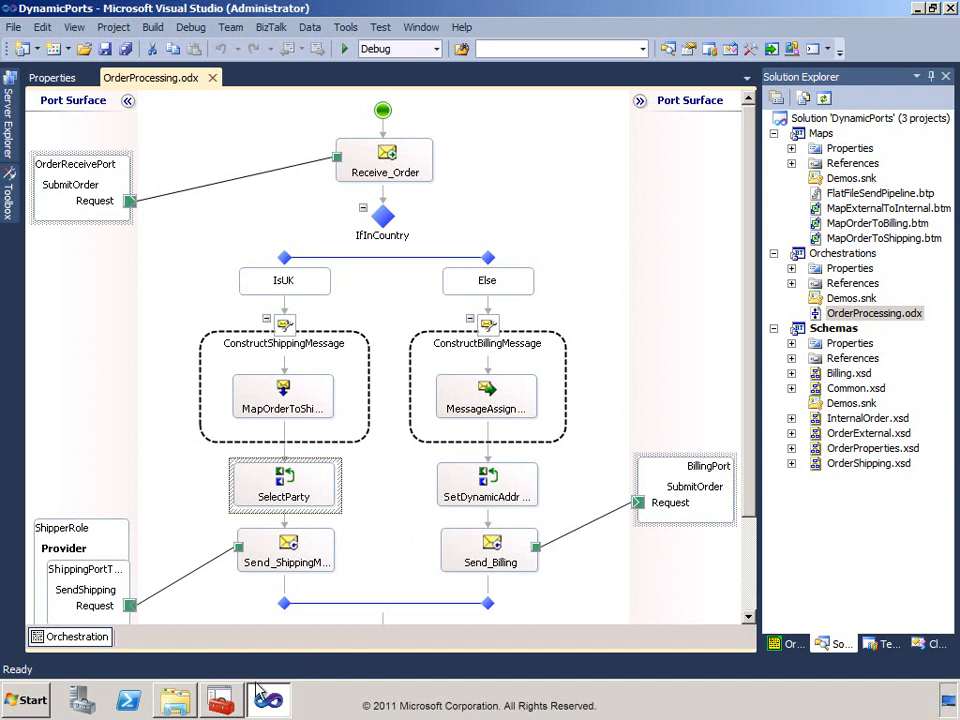
Switch to the BizTalk Server Administration Console and unenlist both parties from the Provider role link of Demos.Northwind.
click(220, 702)
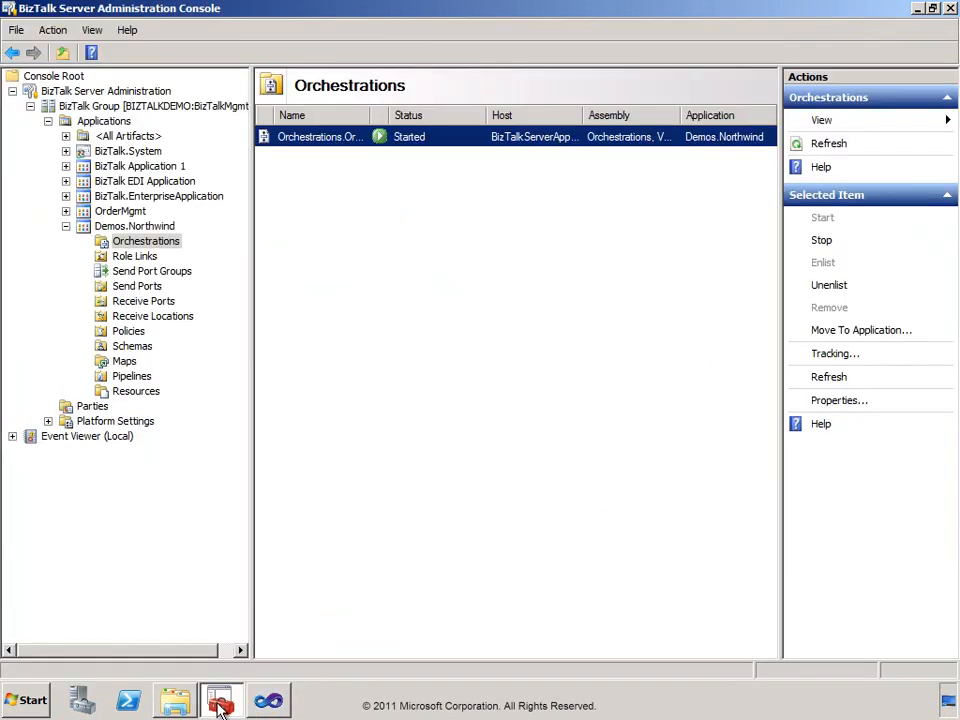
click(111, 260)
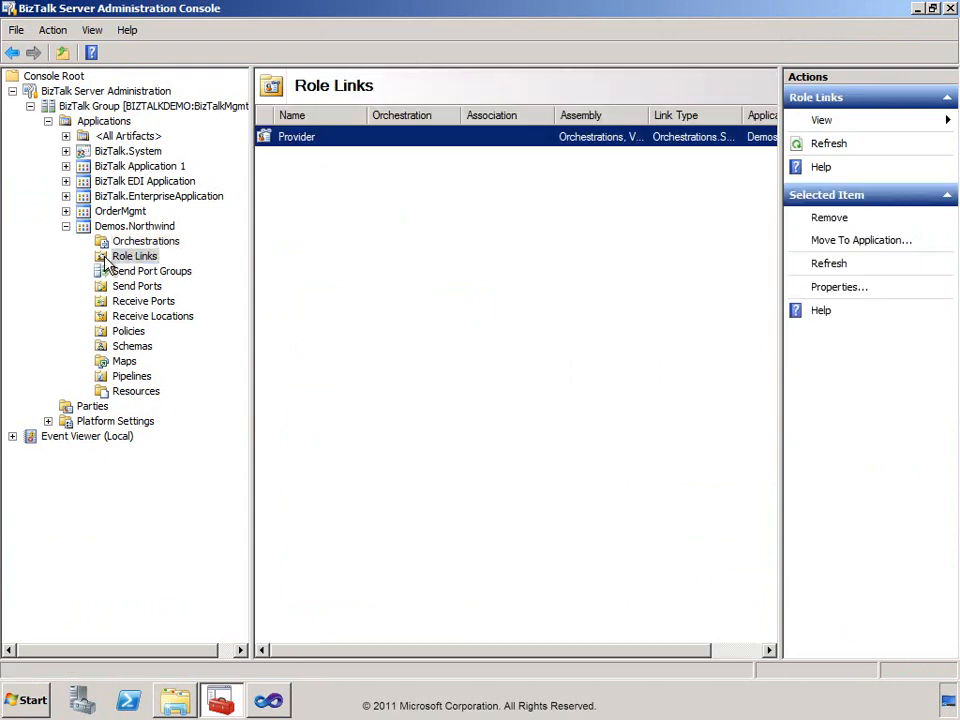
double_click(300, 138)
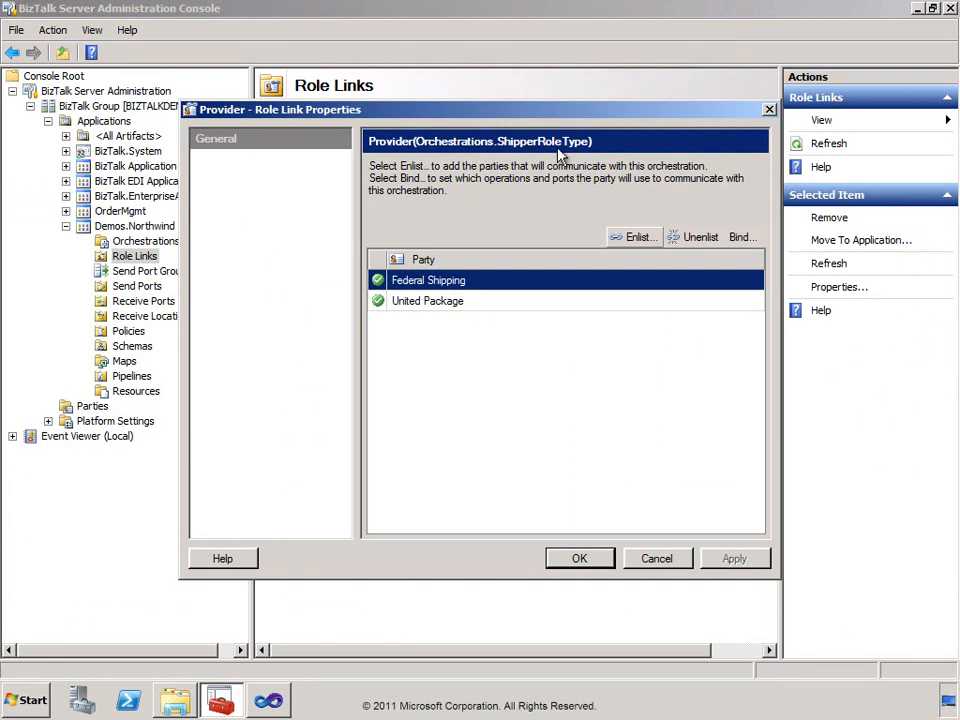
click(698, 240)
click(697, 238)
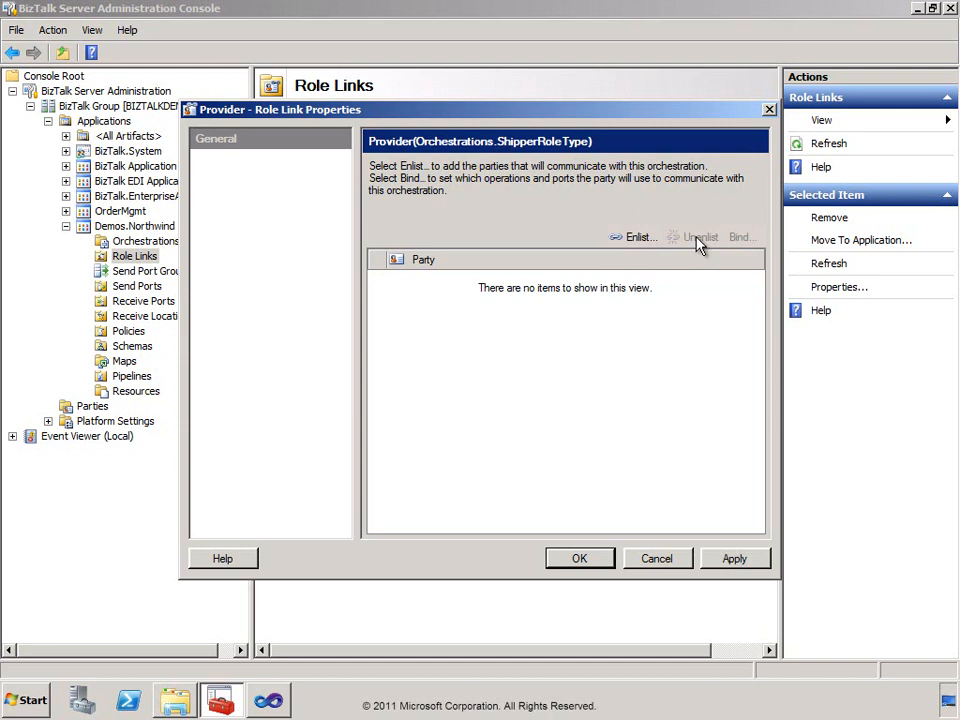
Enlist the Federal Shipping and United Package parties for the Provider role.
click(638, 239)
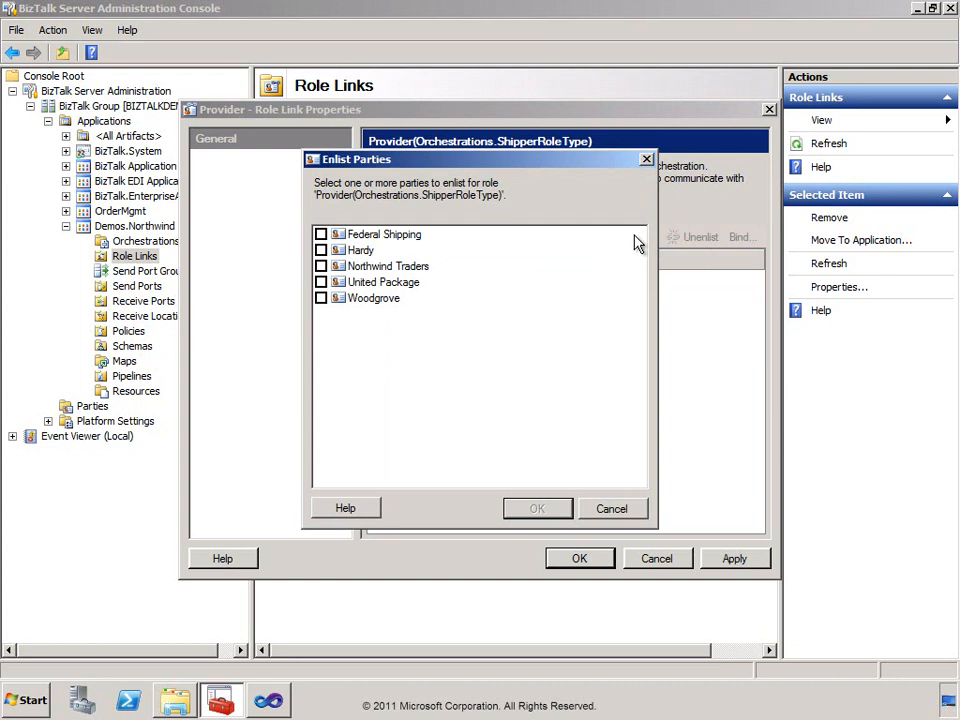
click(321, 235)
click(321, 282)
click(542, 512)
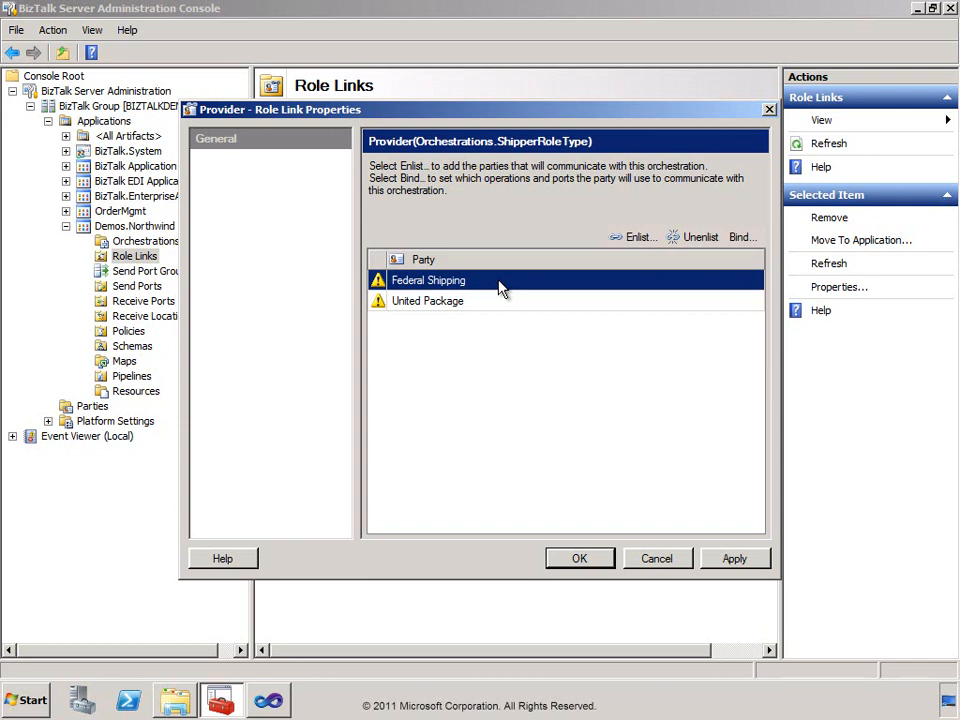
Bind Federal Shipping's SendShipping operation to the Shipper_FederalShipping send port.
click(740, 237)
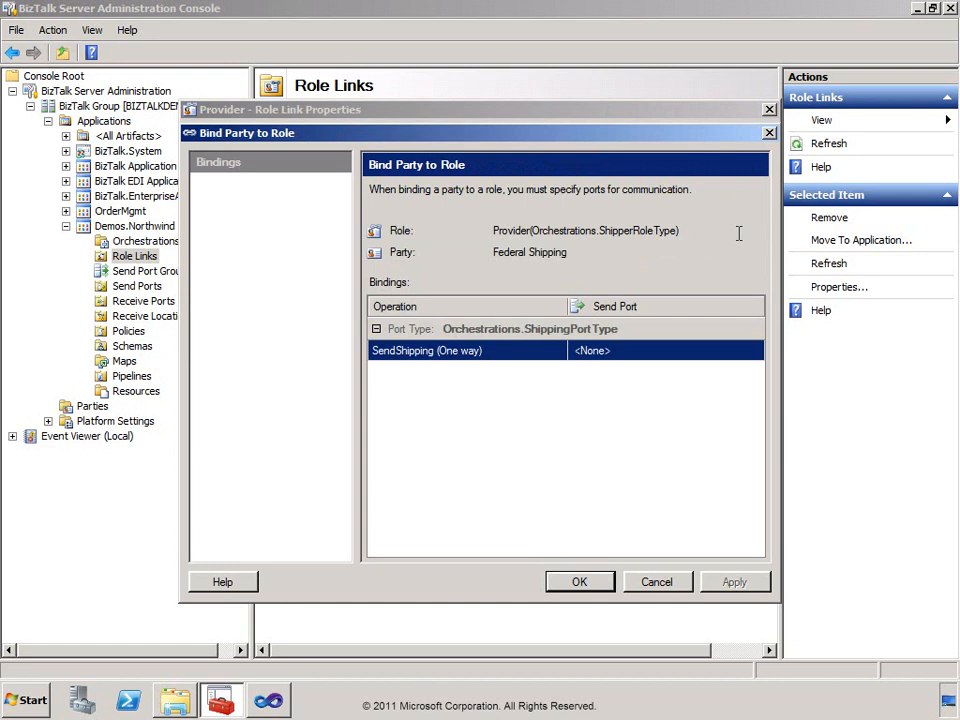
click(750, 356)
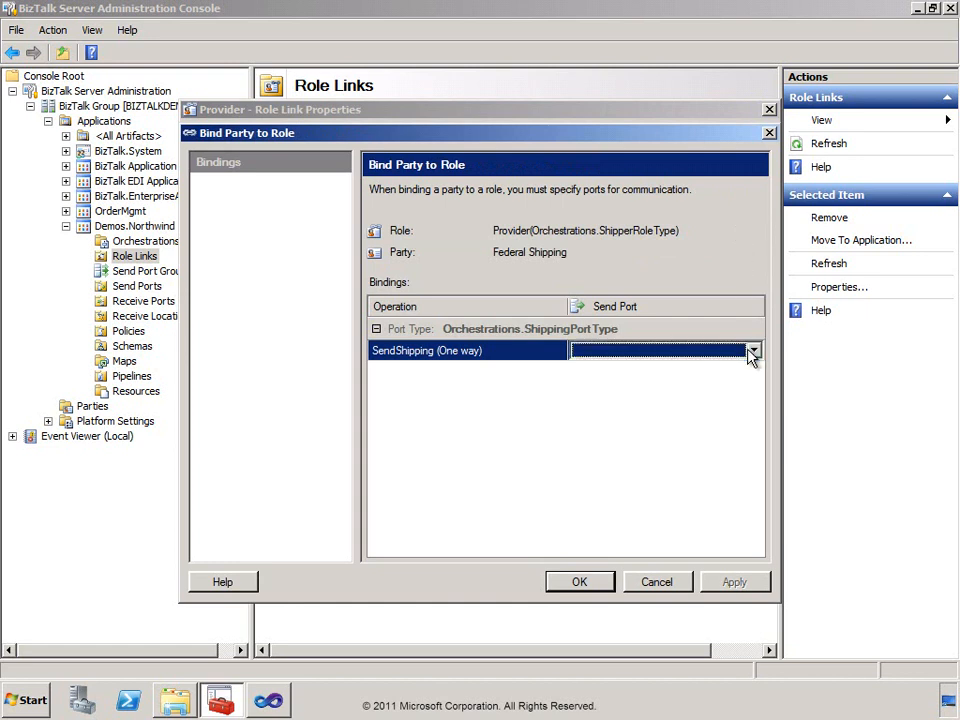
click(754, 352)
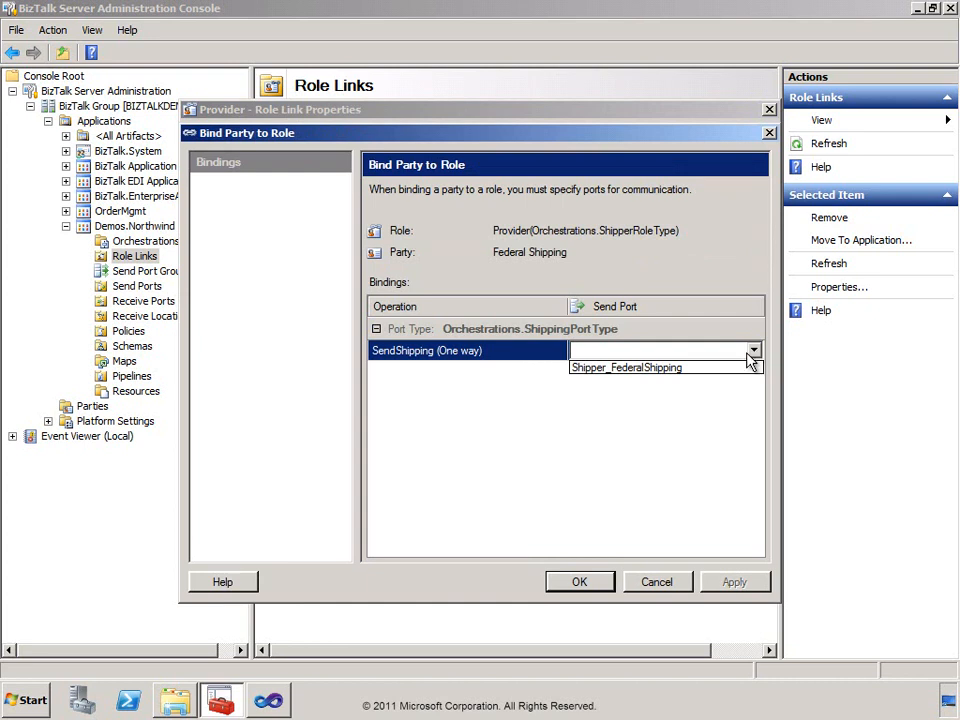
click(704, 368)
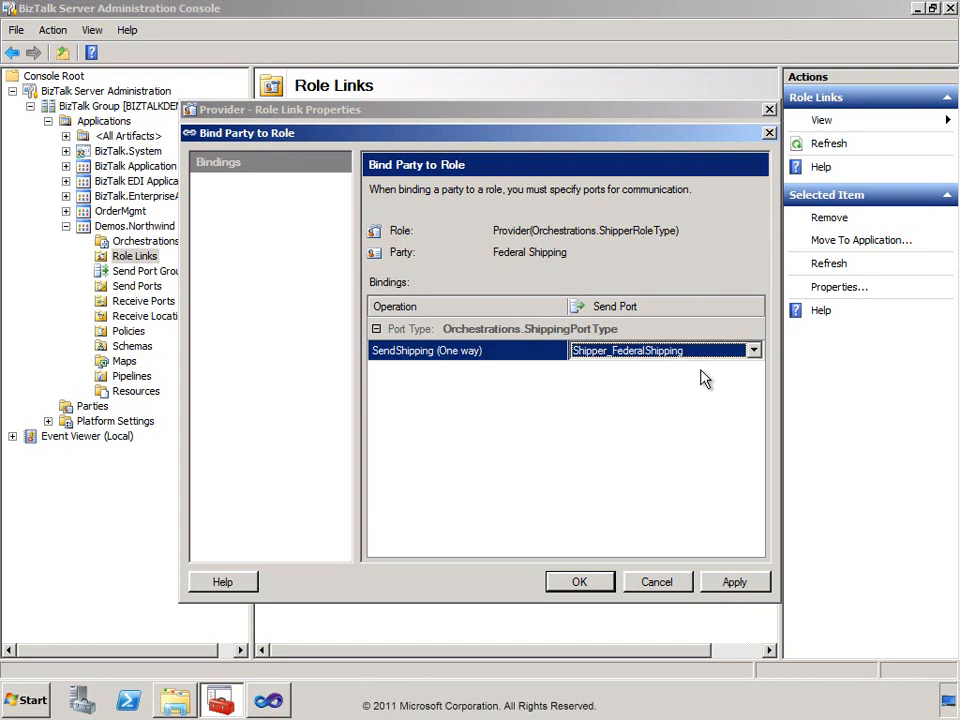
click(587, 584)
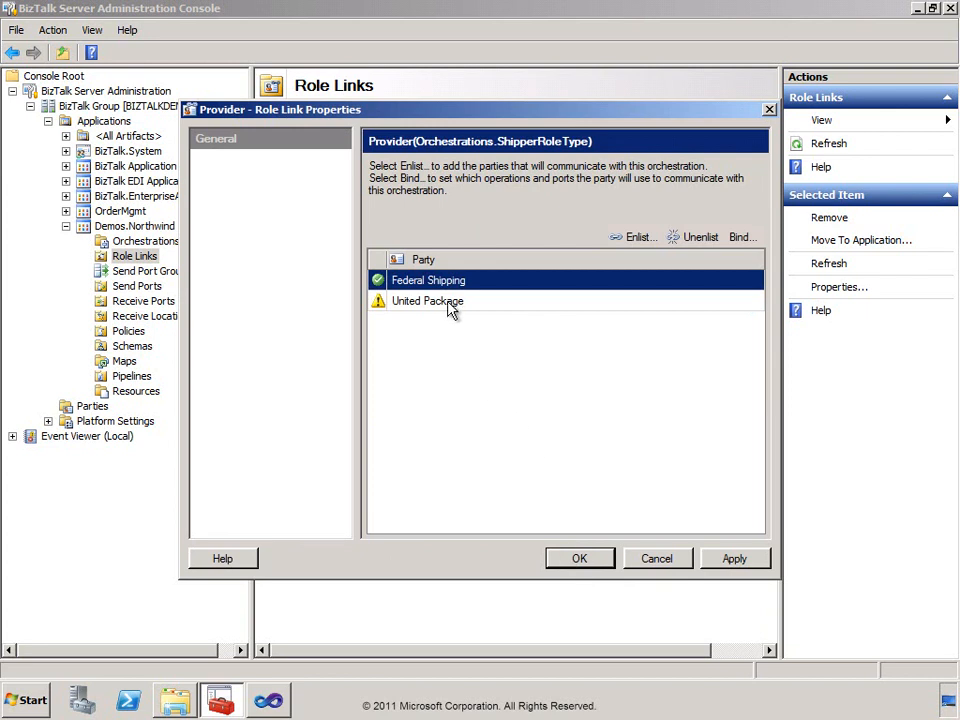
Bind United Package's SendShipping operation to the Shipper_UnitedPackage send port and save the role link properties.
click(448, 302)
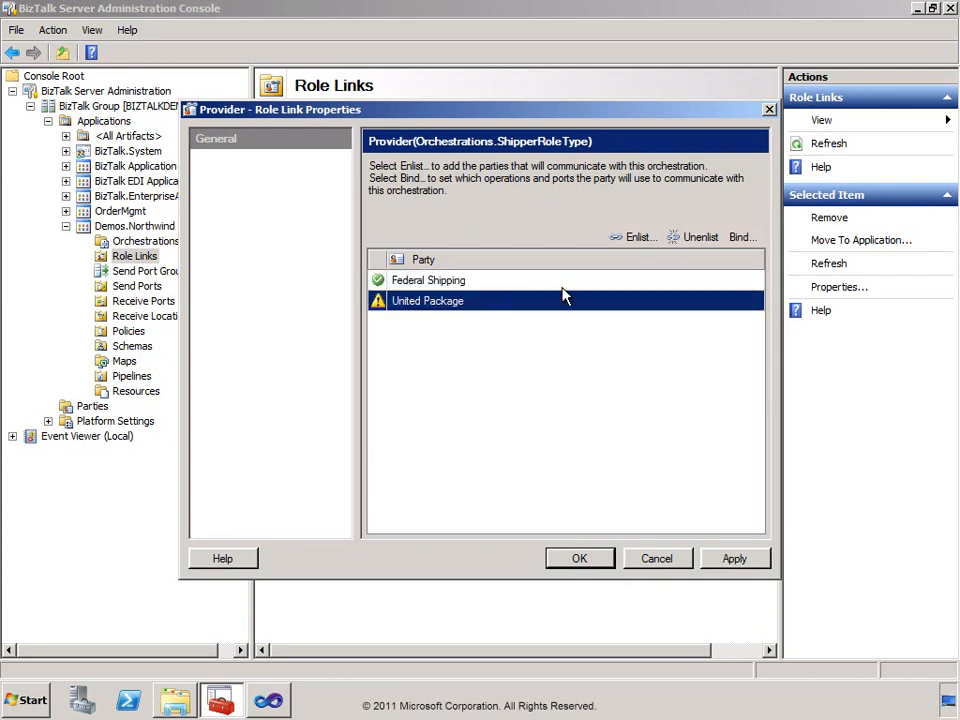
click(741, 237)
click(750, 355)
click(753, 352)
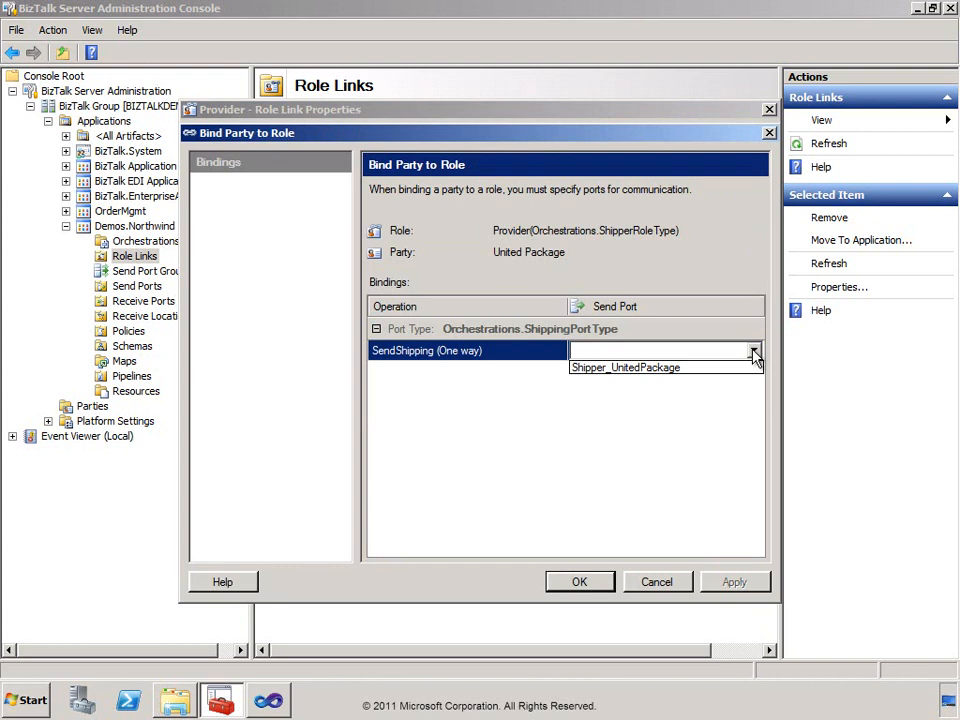
click(697, 371)
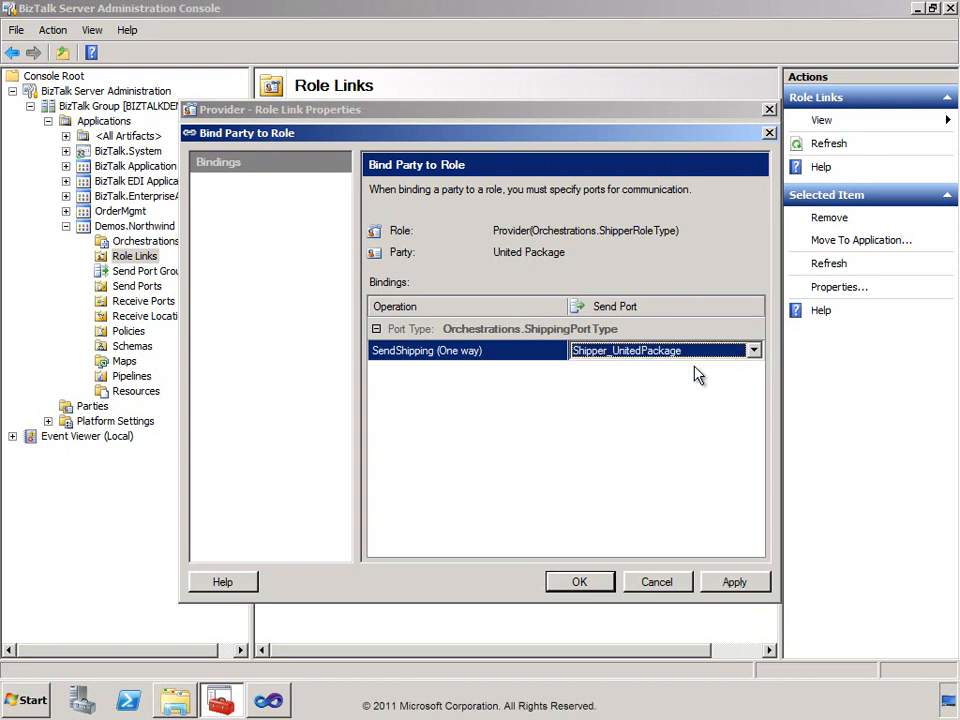
click(583, 580)
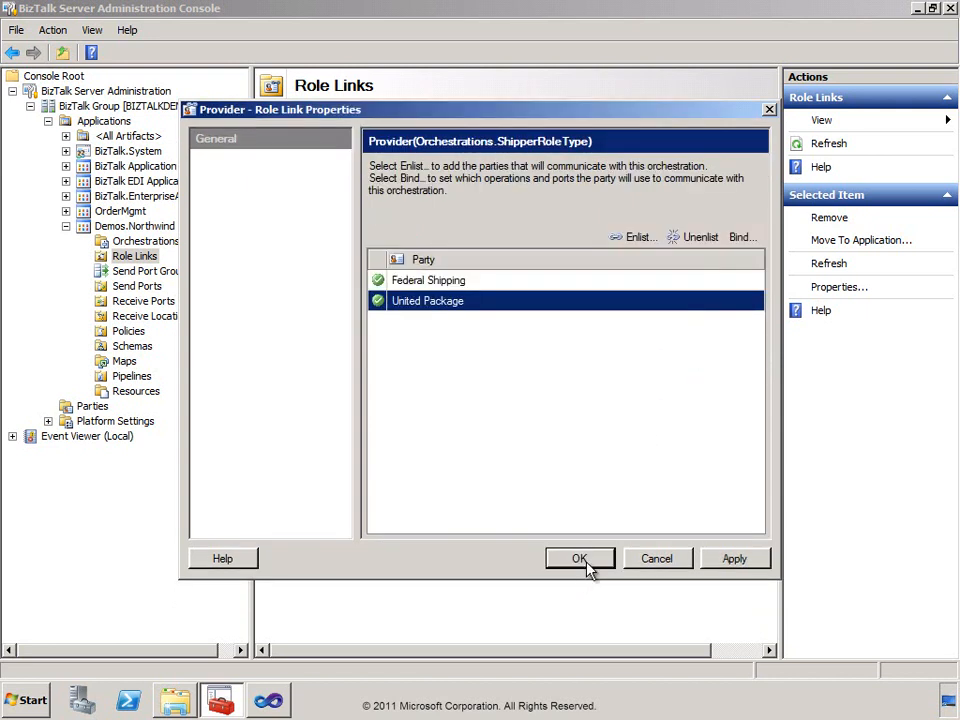
click(586, 562)
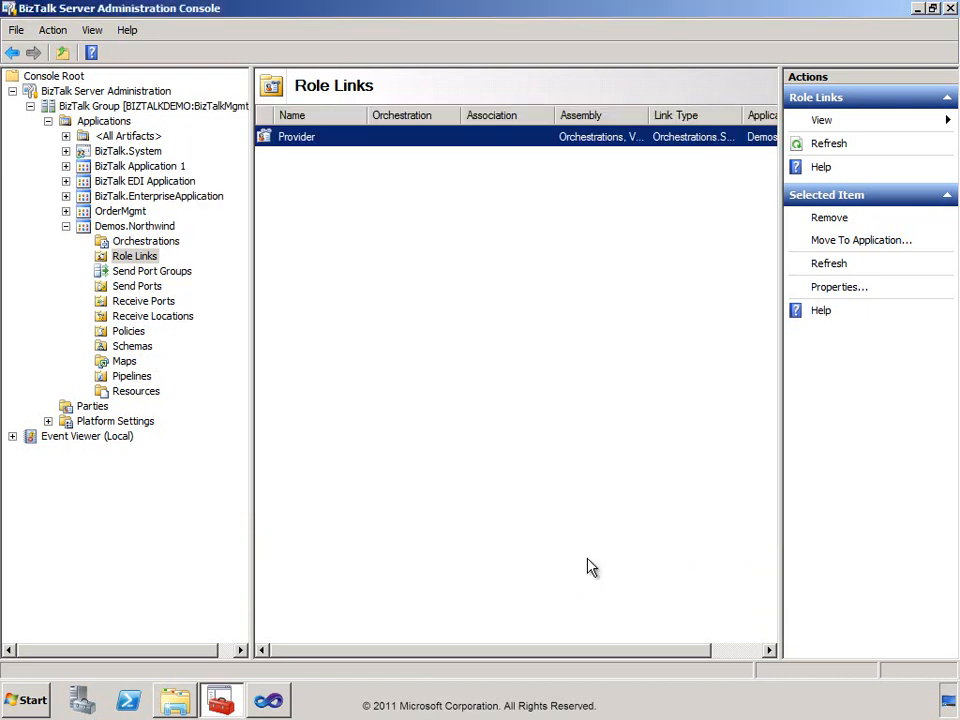
Examine the Demos.Northwind send ports and the business identities in the United Package party's profile.
click(130, 286)
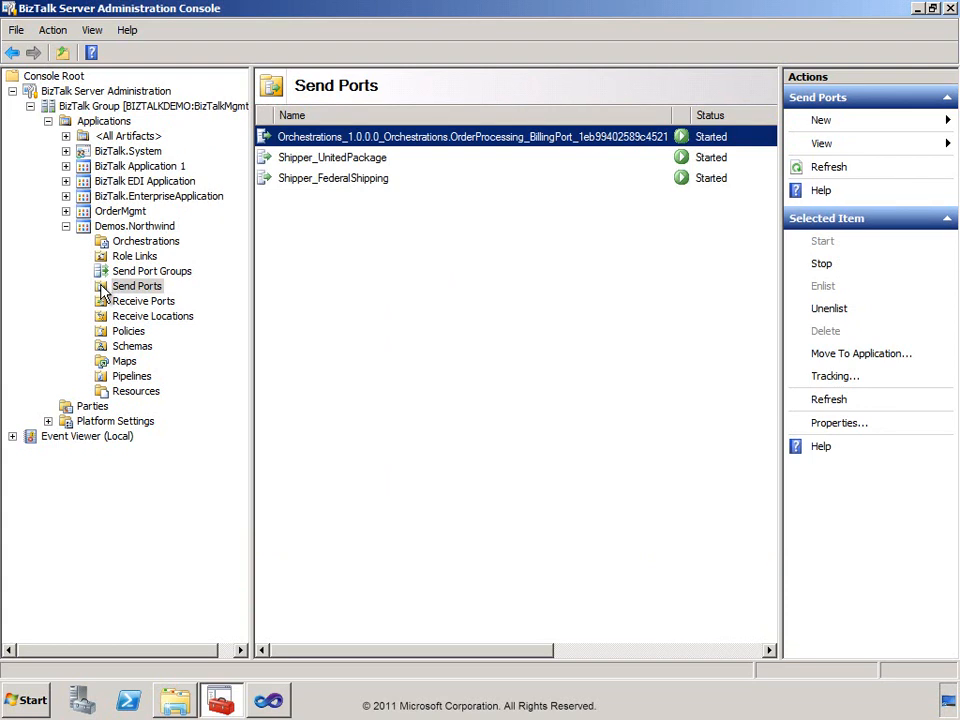
click(78, 408)
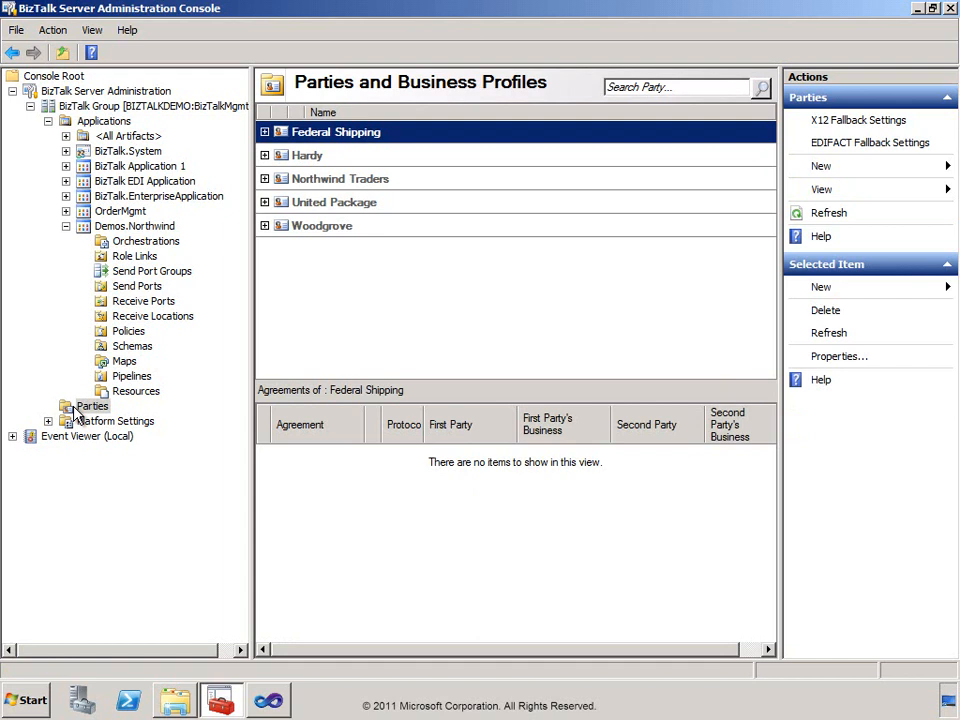
click(264, 203)
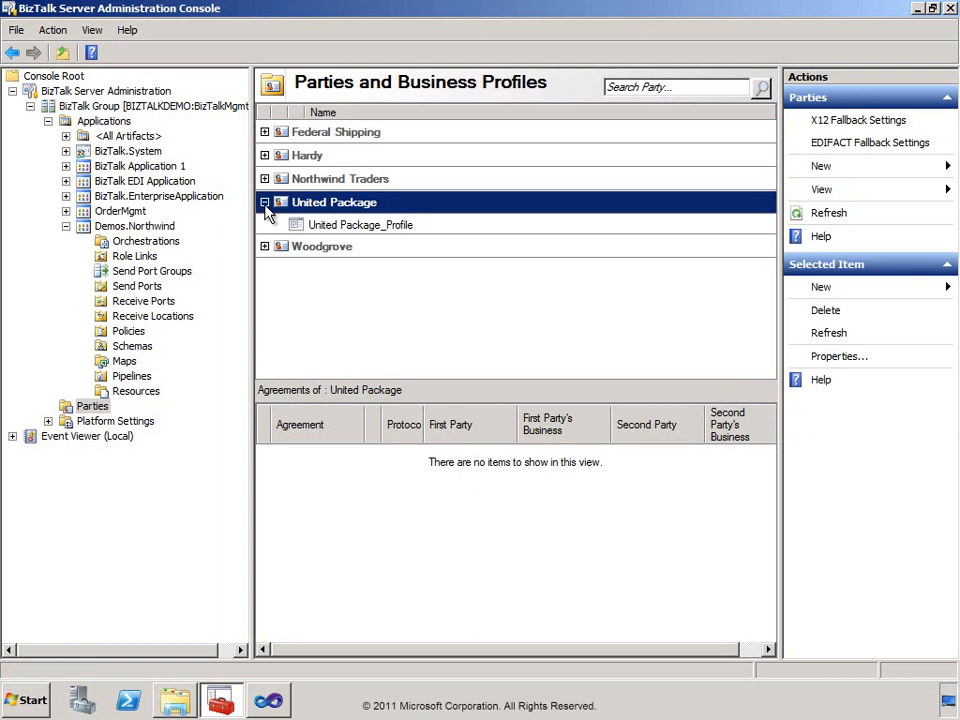
click(298, 228)
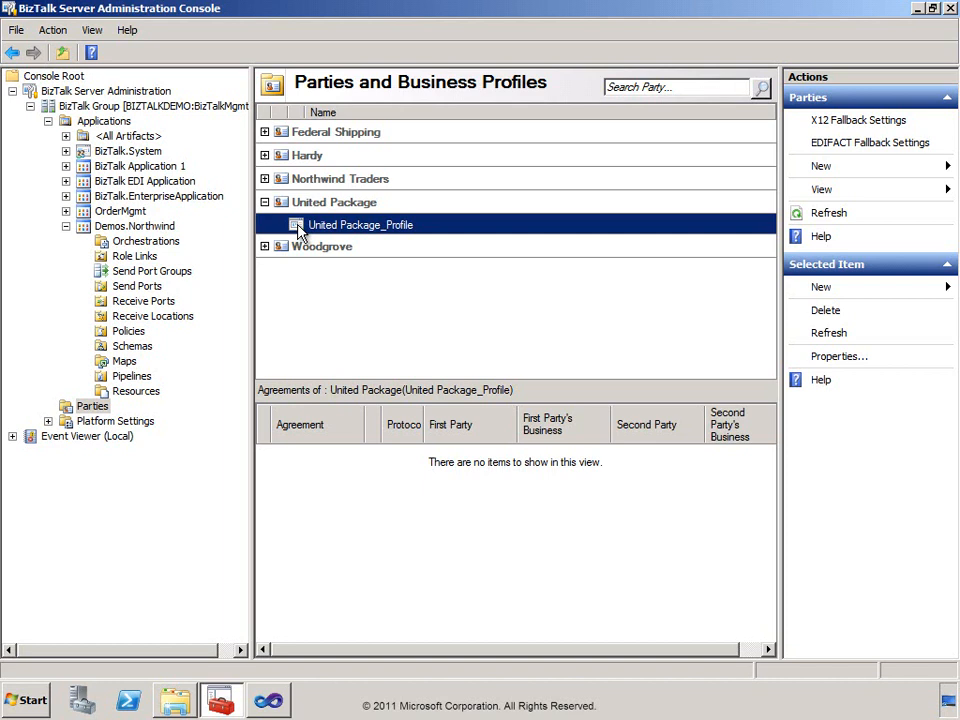
double_click(298, 228)
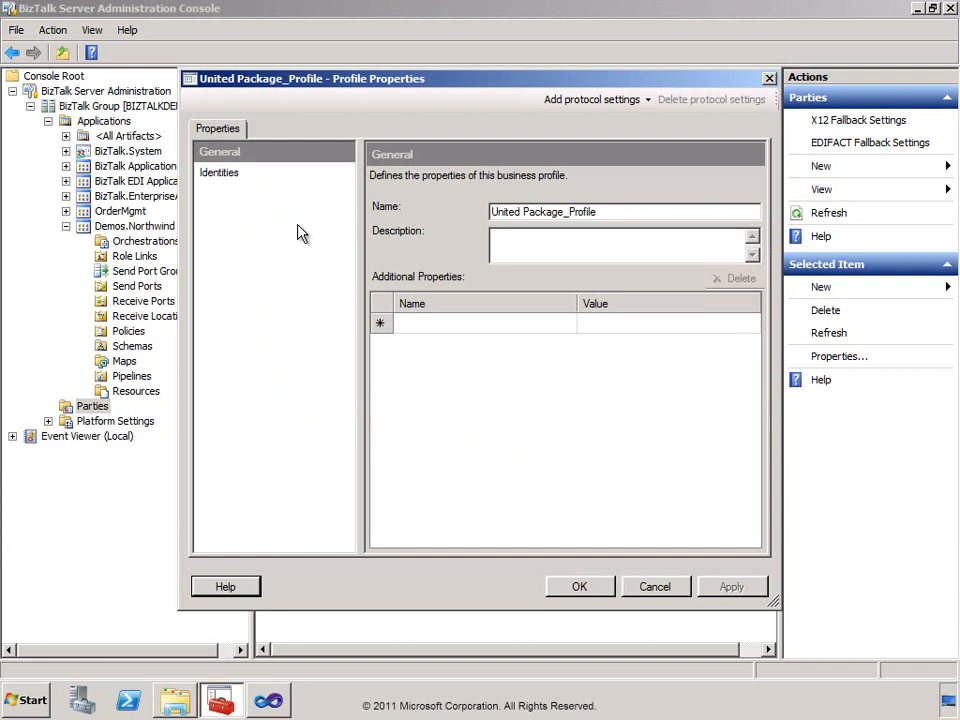
click(219, 175)
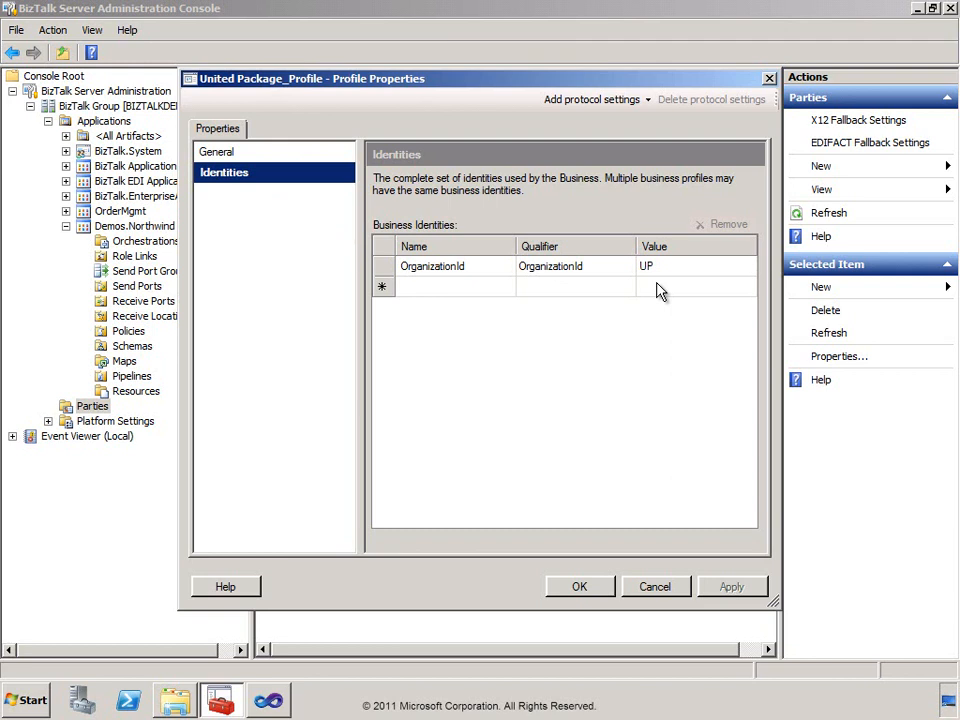
Close the profile properties and examine the United Package party's general properties and assigned send ports without changing anything.
click(662, 590)
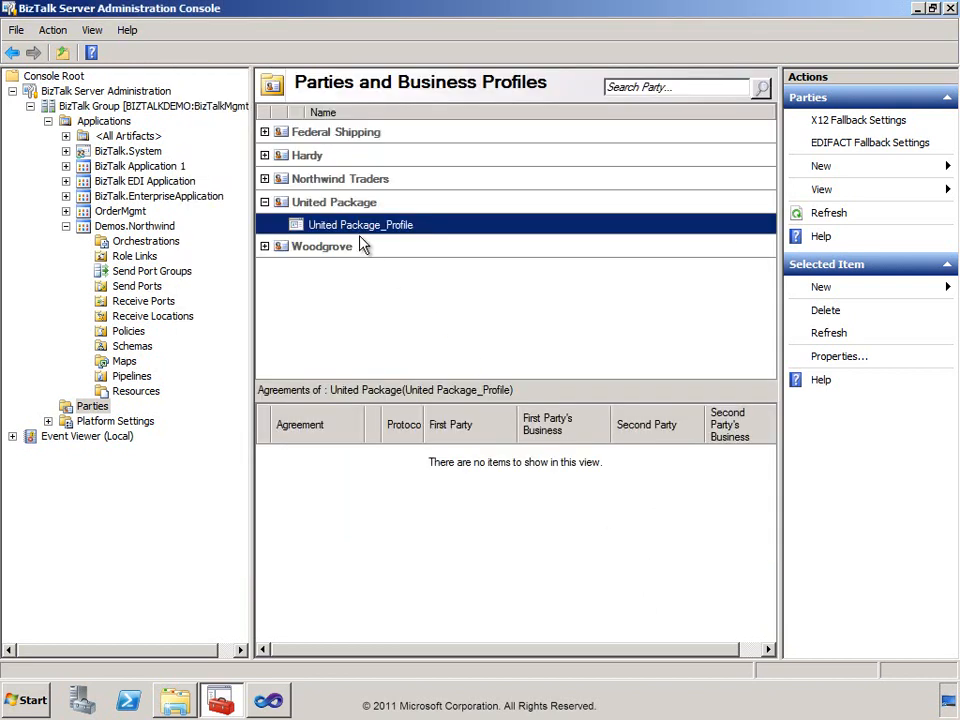
click(343, 204)
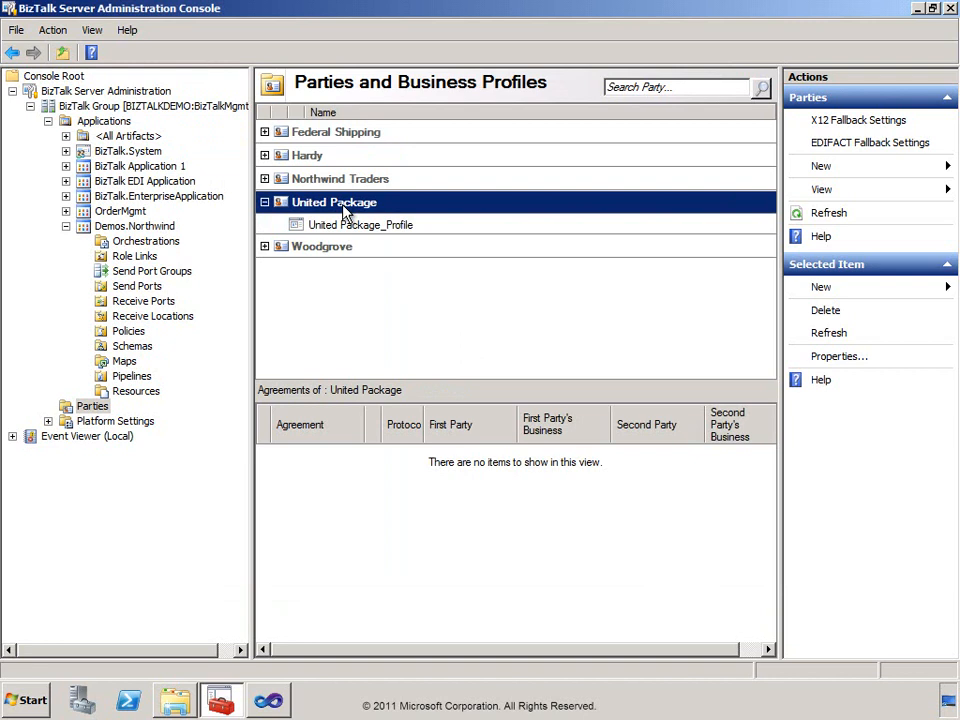
double_click(341, 206)
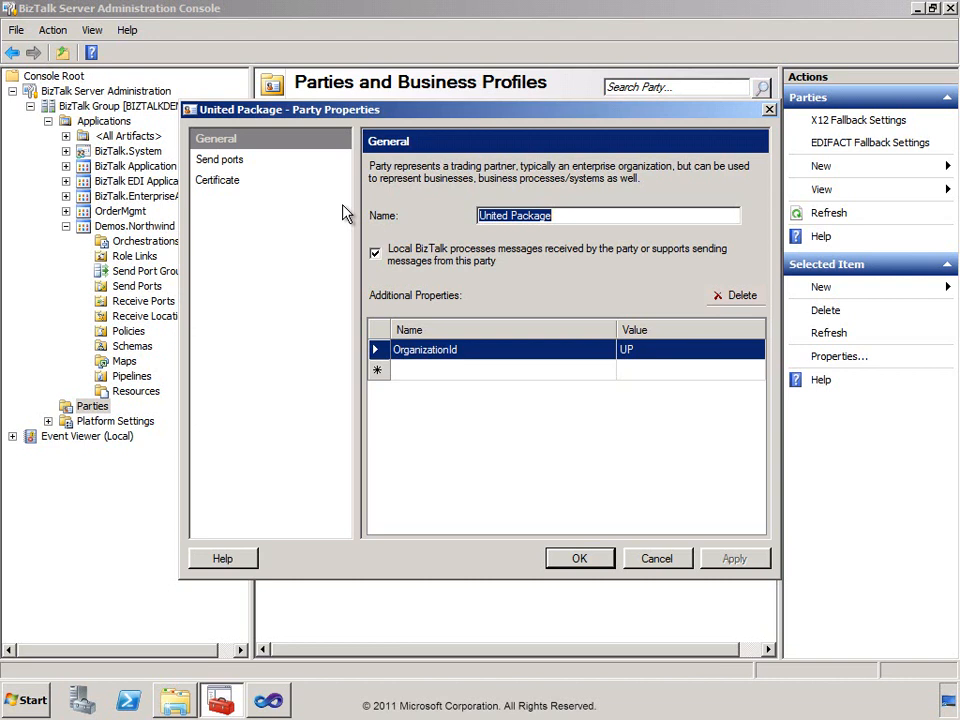
click(213, 165)
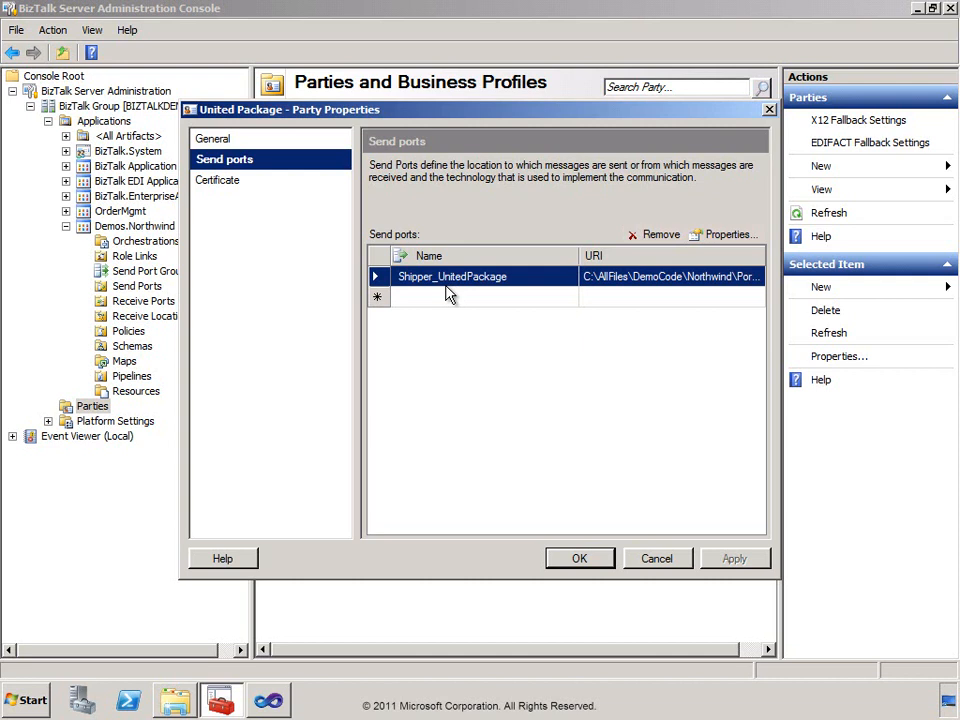
click(655, 559)
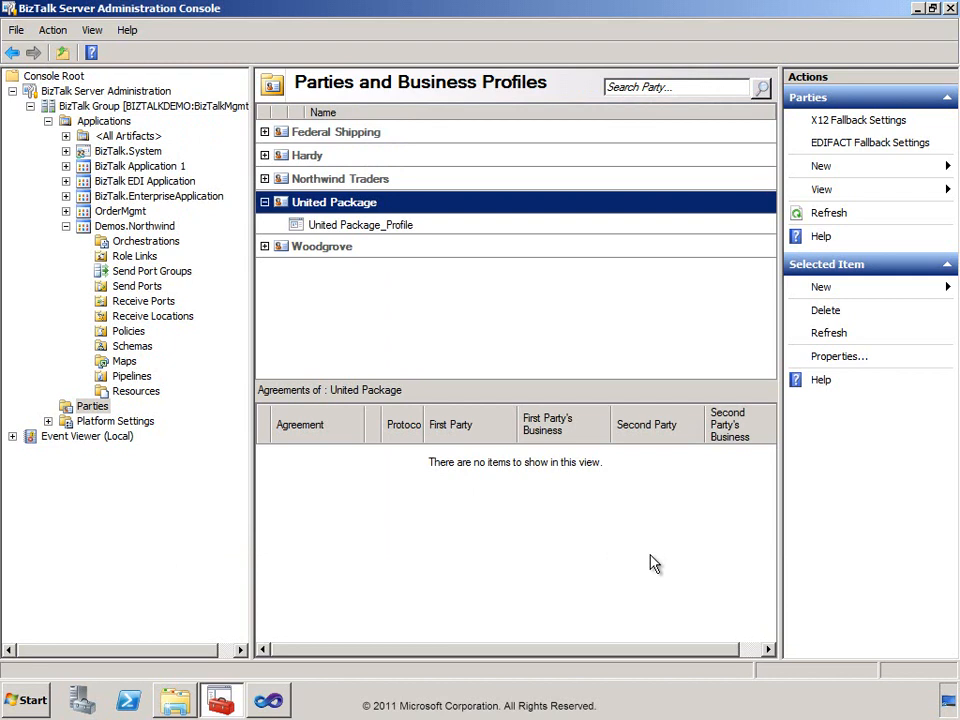
Switch to Windows Explorer and copy ExternalOrder.xml from Module15\DynamicPorts into the Northwind\Ports\FileIN folder.
click(178, 700)
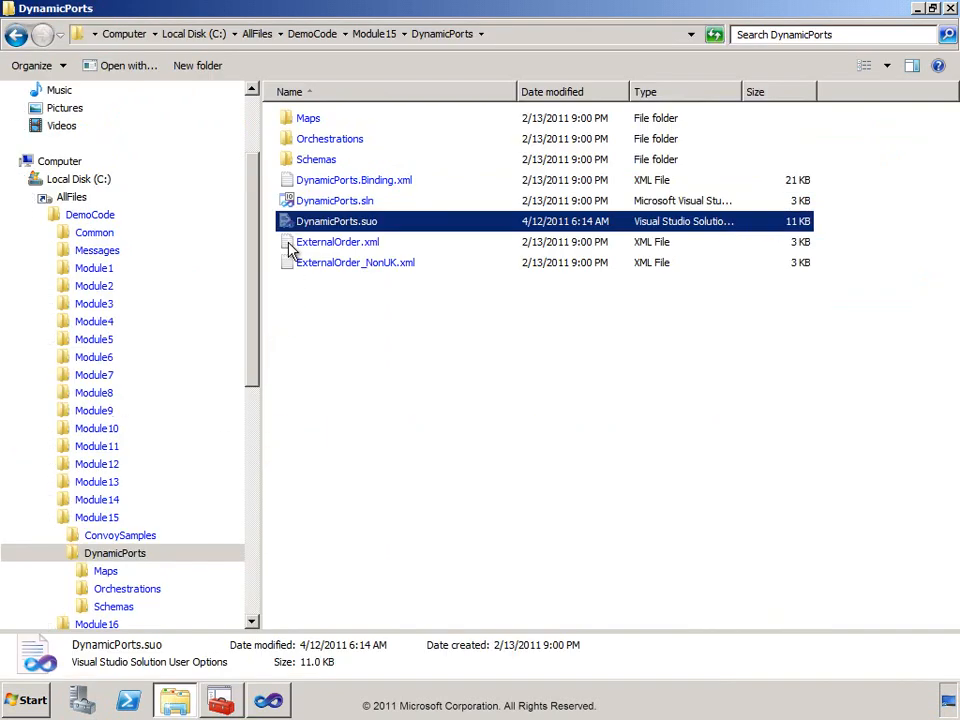
click(290, 250)
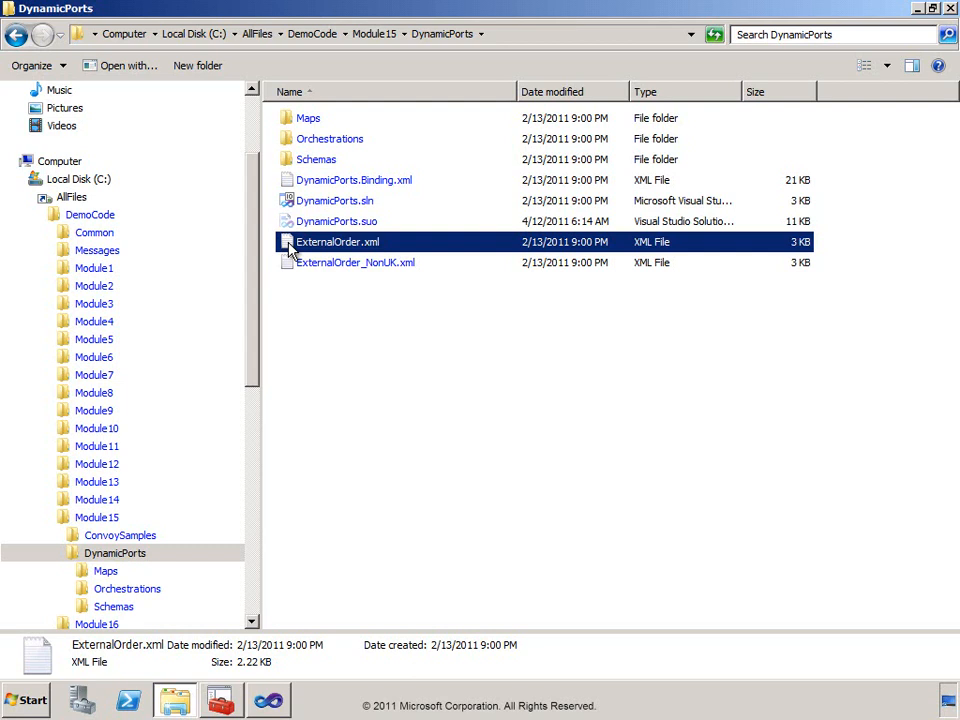
right_click(289, 250)
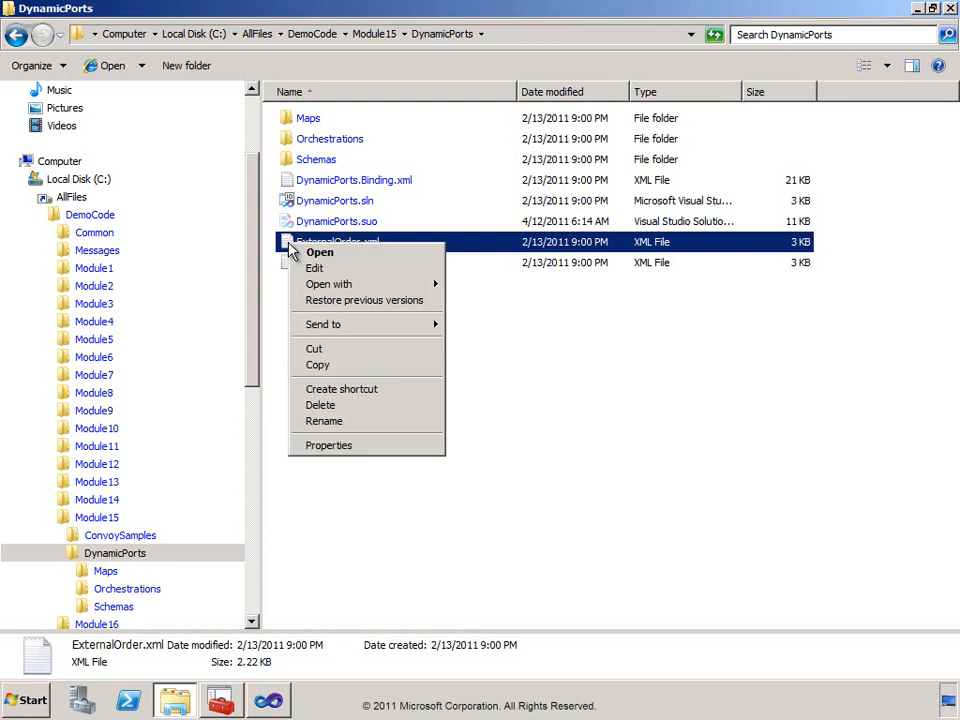
click(317, 365)
drag(255, 365, 247, 495)
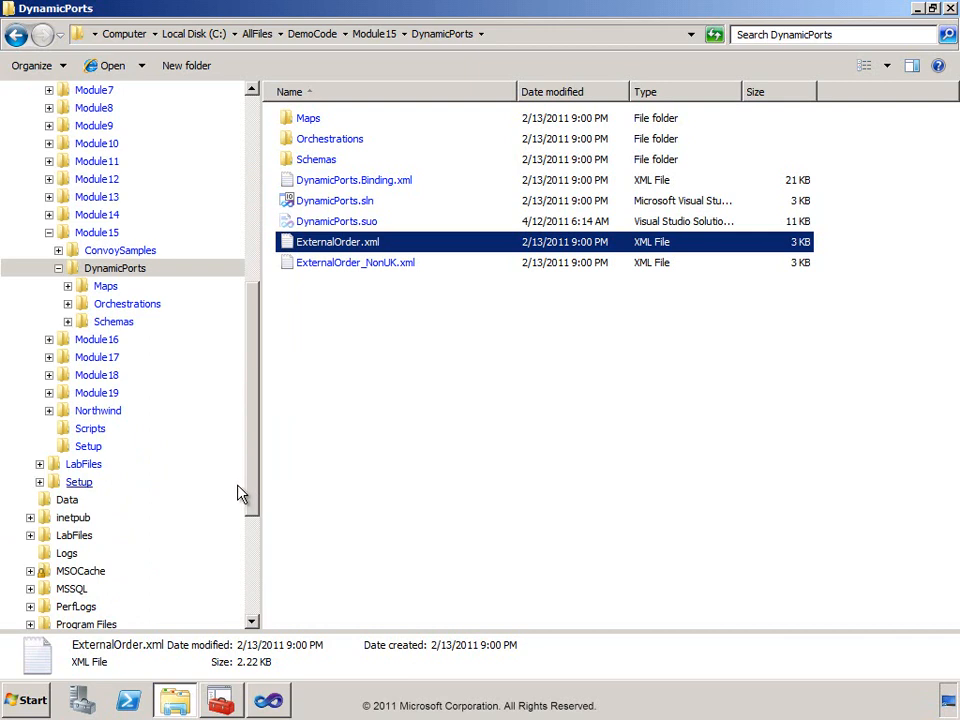
click(49, 412)
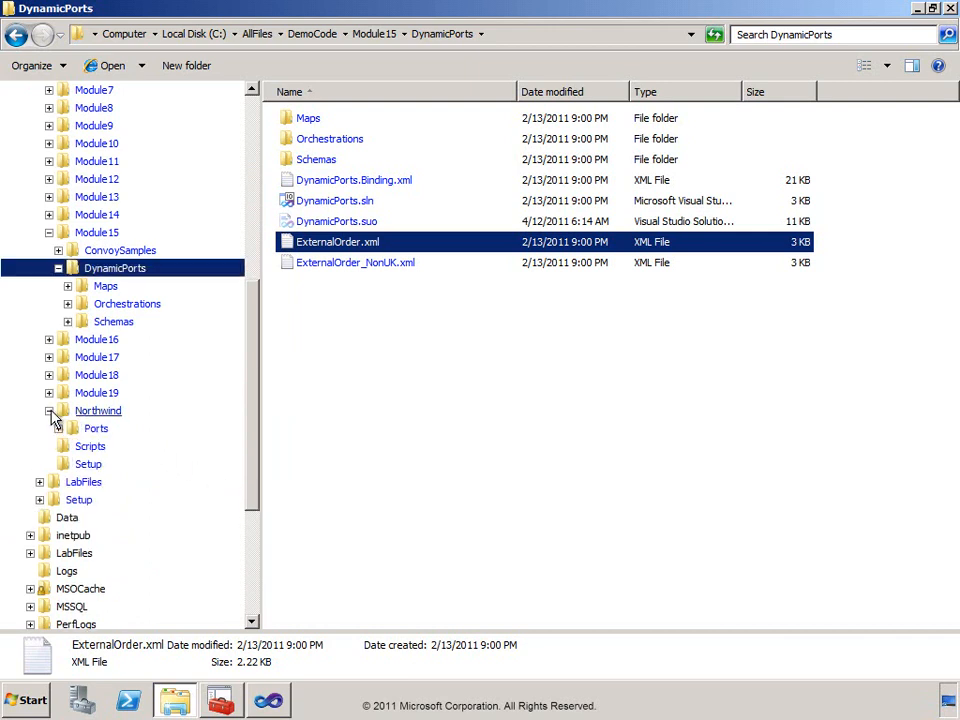
click(58, 428)
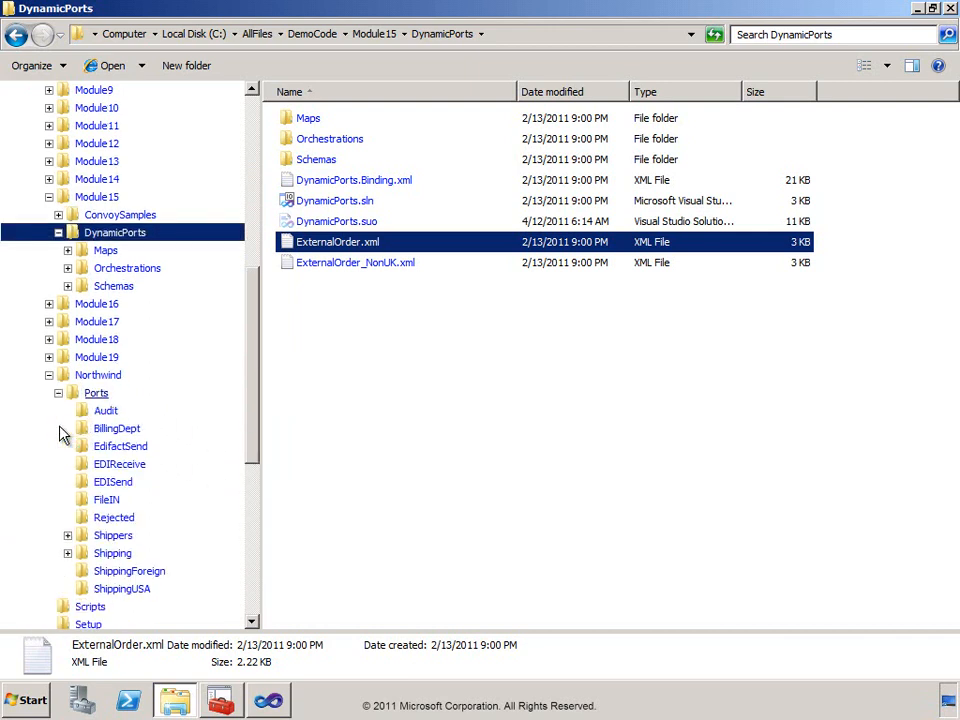
click(108, 499)
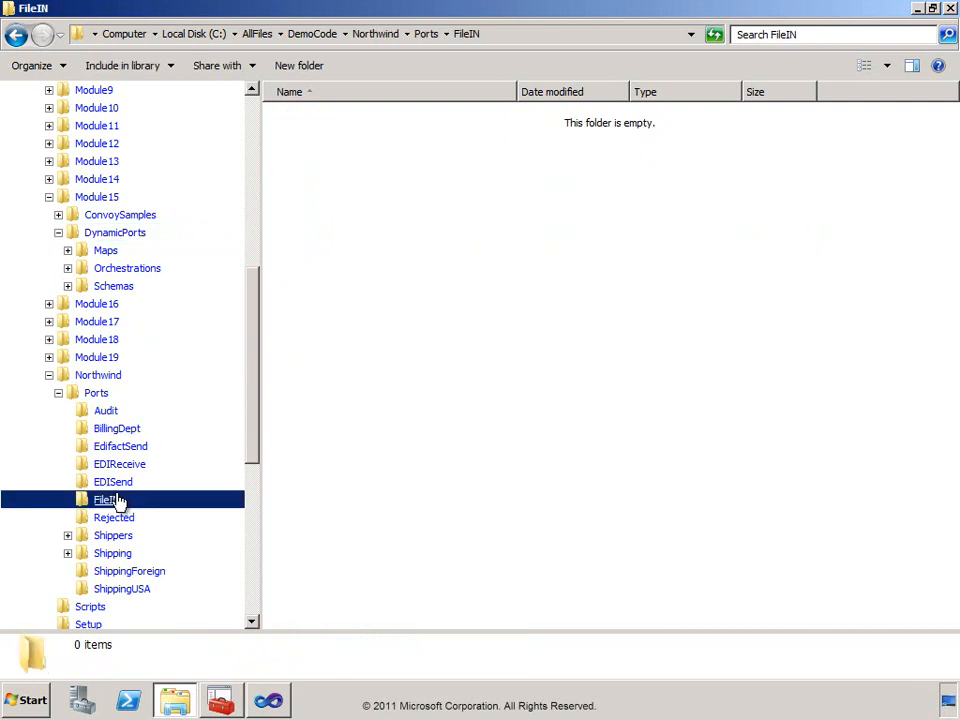
click(67, 539)
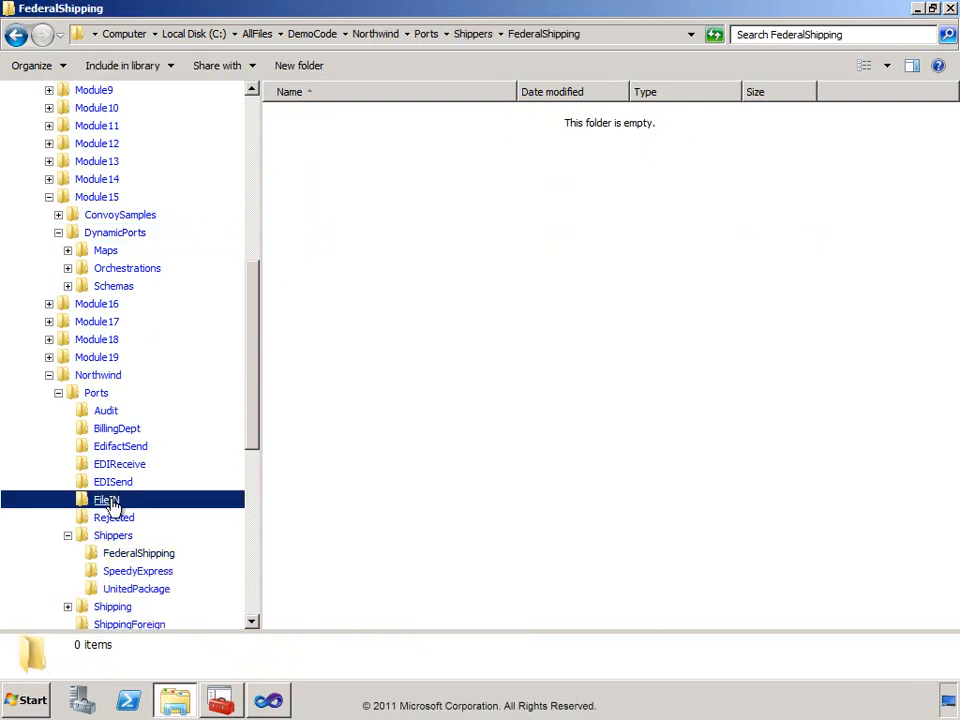
right_click(343, 228)
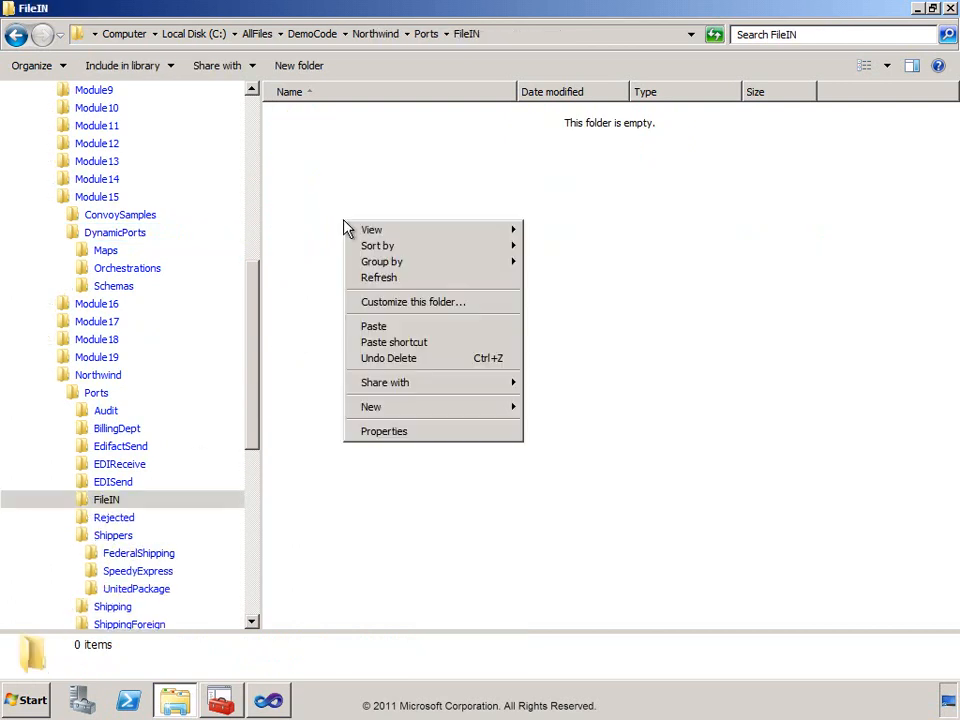
click(362, 326)
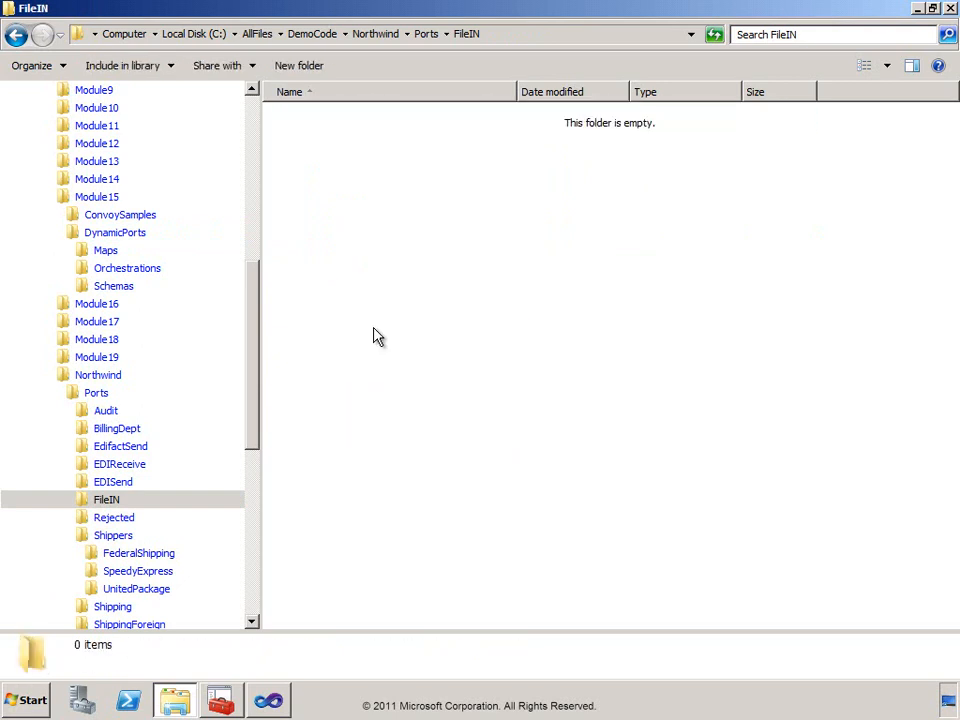
Check the FederalShipping and UnitedPackage folders under Shippers for output and delete the XML file in UnitedPackage.
click(98, 559)
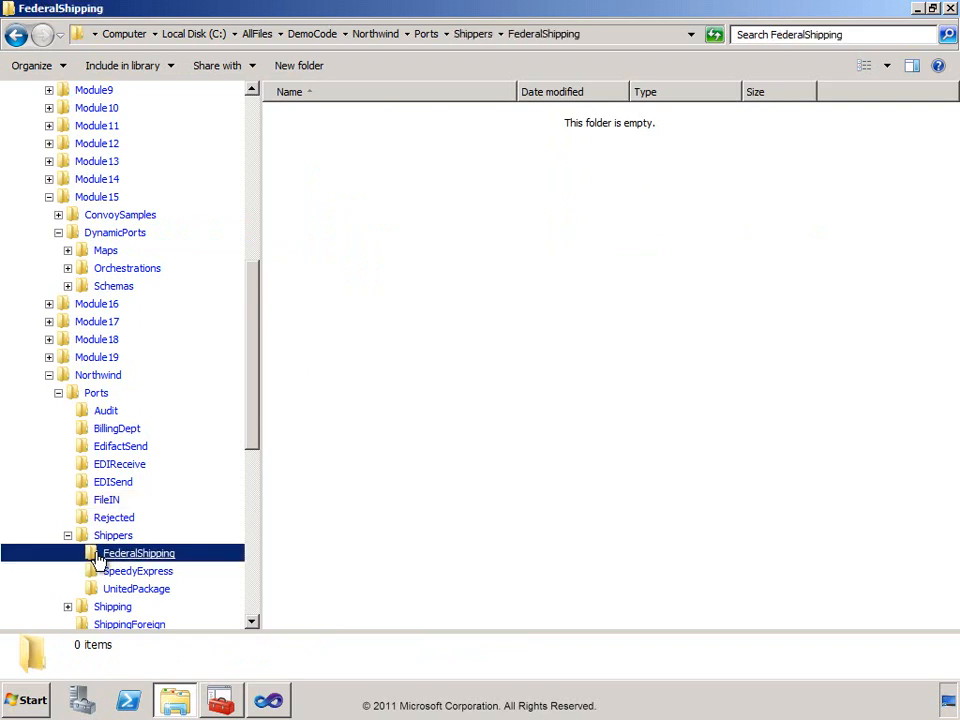
click(97, 592)
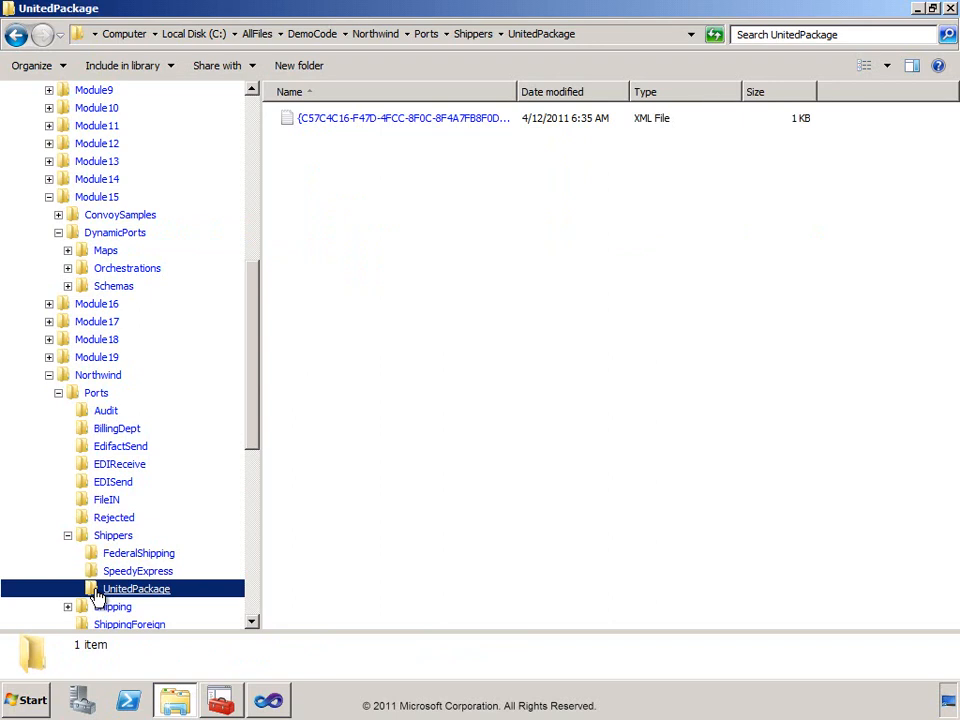
click(290, 125)
right_click(290, 125)
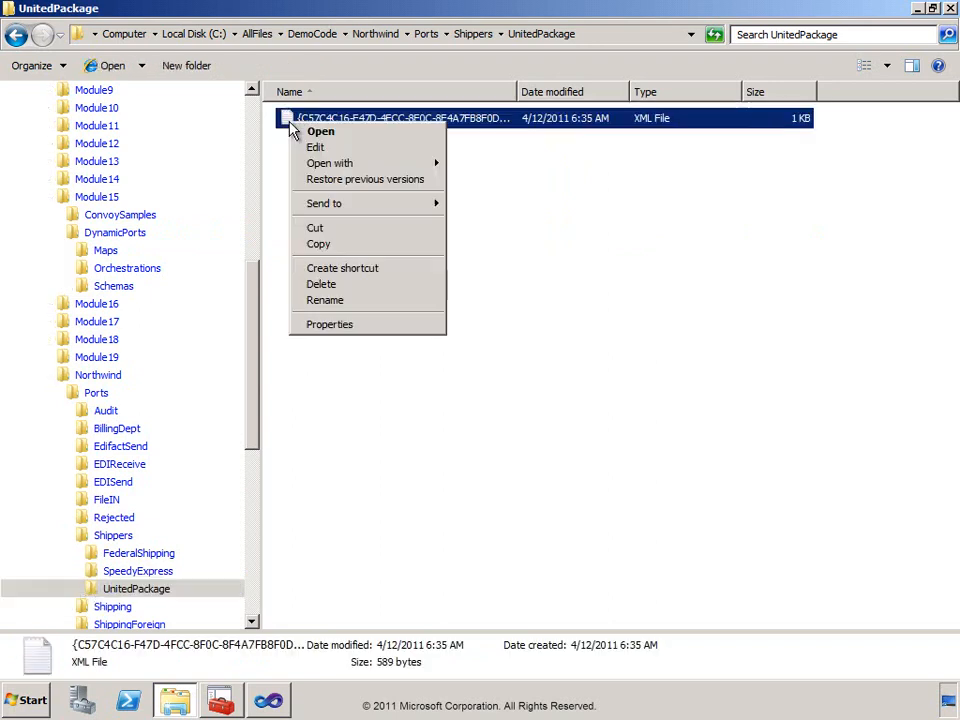
click(321, 285)
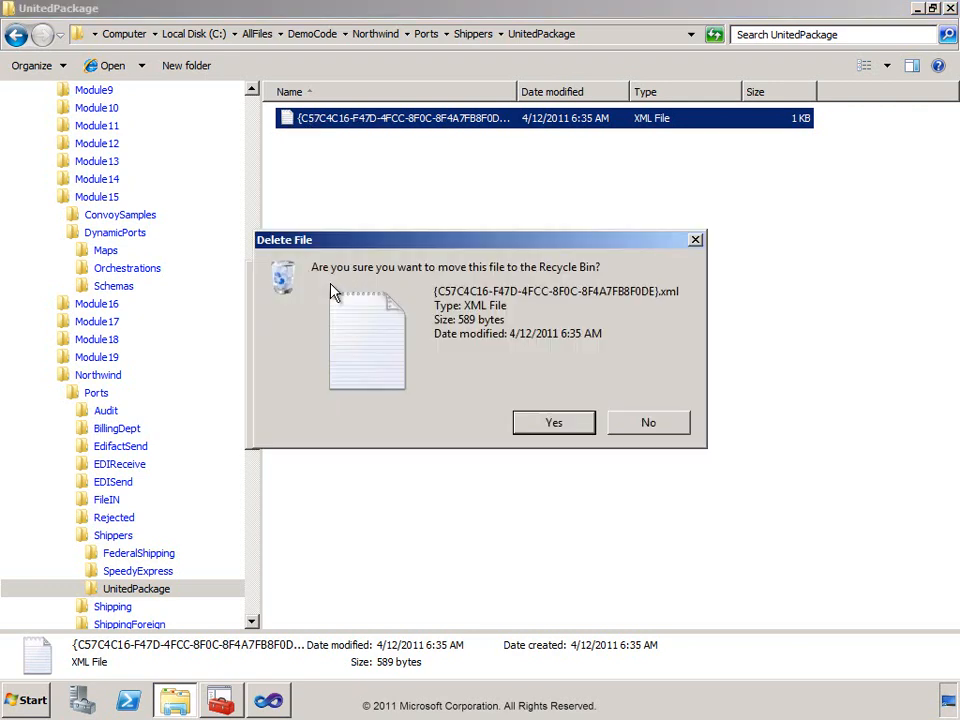
click(555, 424)
Copy ExternalOrder_NonUK.xml from the DynamicPorts folder to the clipboard and return to the FileIN folder.
click(73, 237)
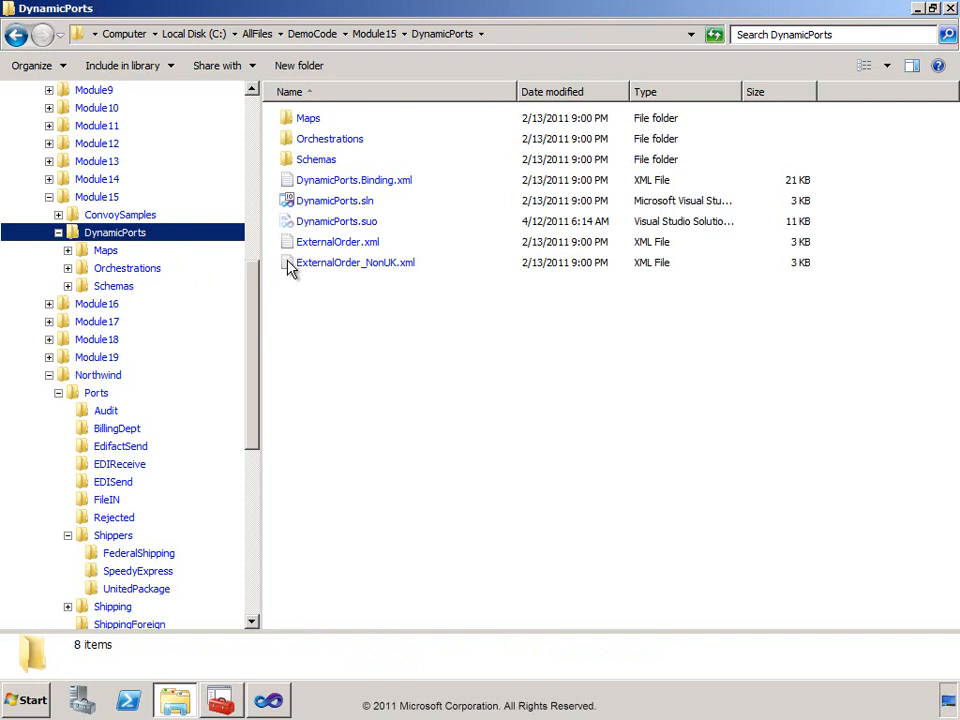
right_click(289, 264)
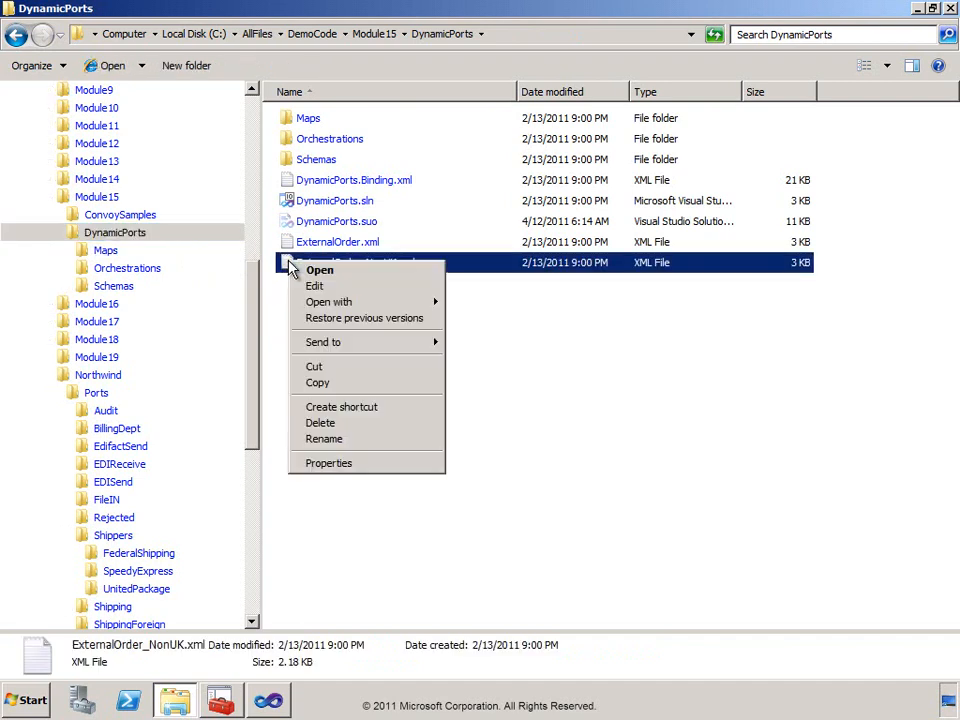
click(318, 385)
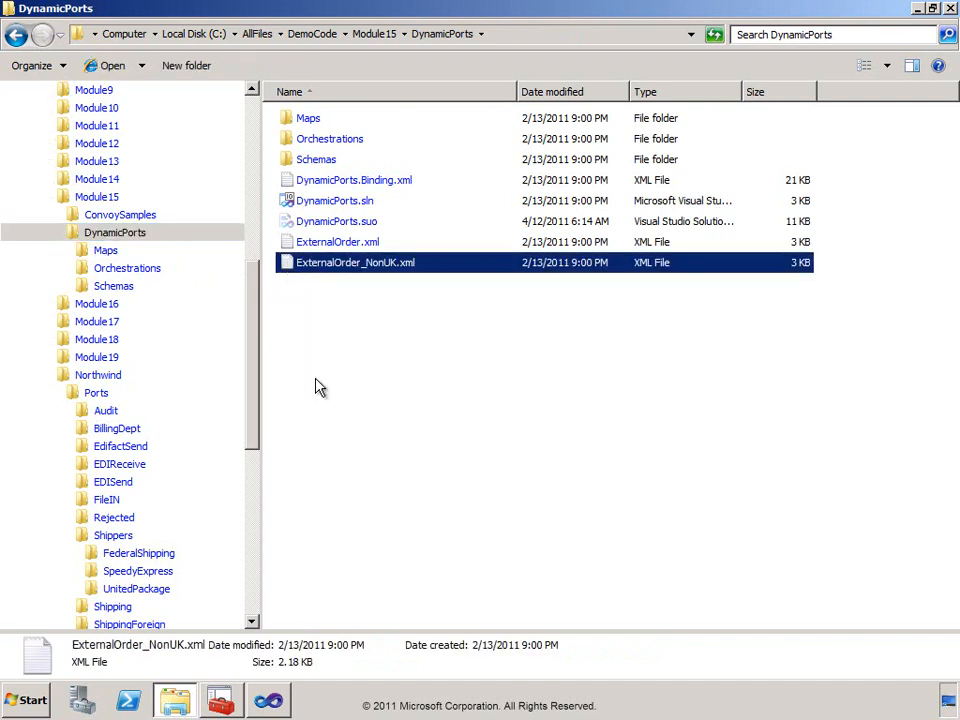
click(88, 501)
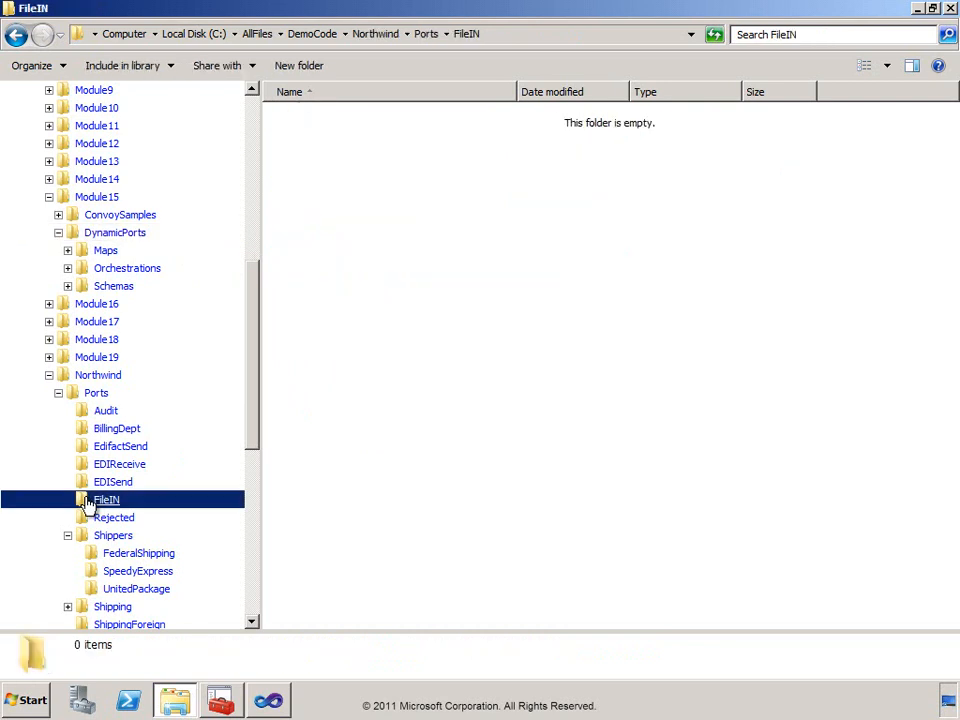
Check the contents of the inetpub\mailroot\Drop folder before submitting the order.
drag(253, 347, 266, 504)
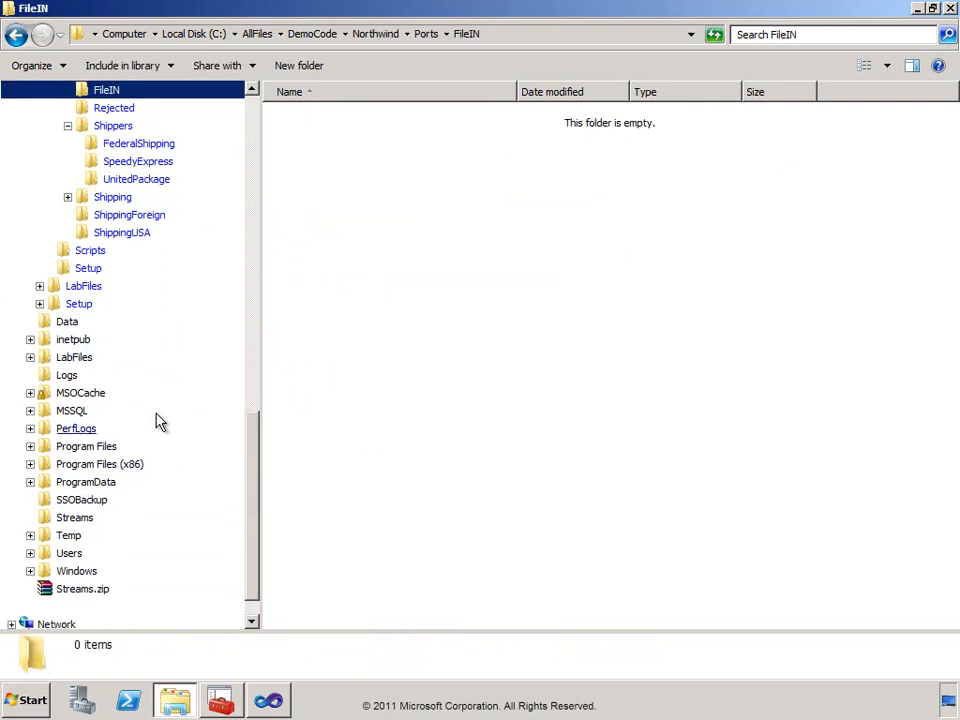
click(31, 339)
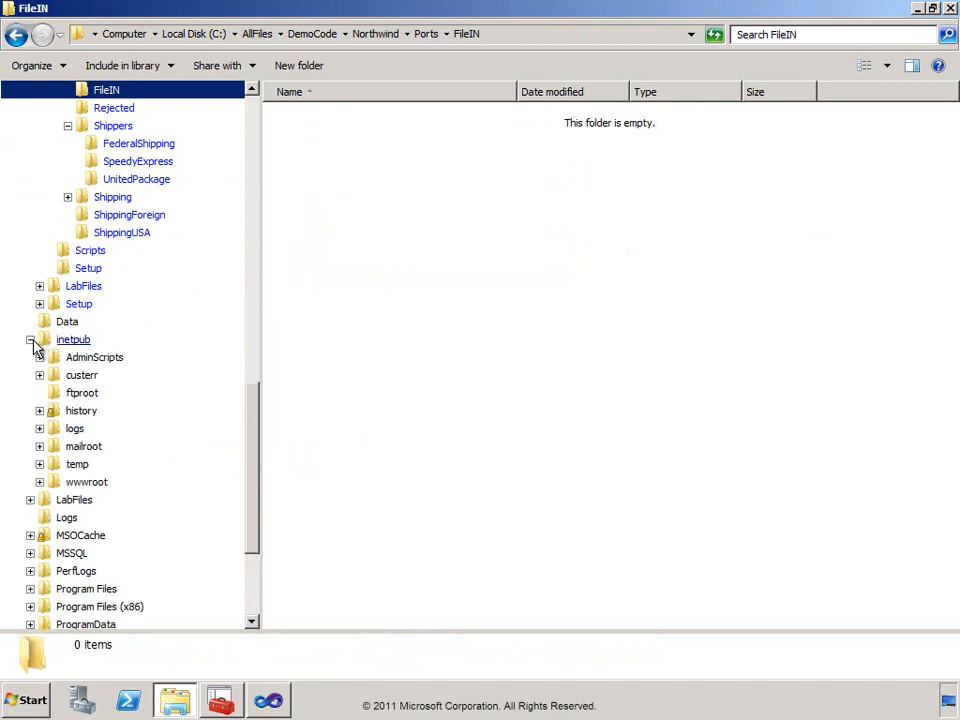
click(39, 447)
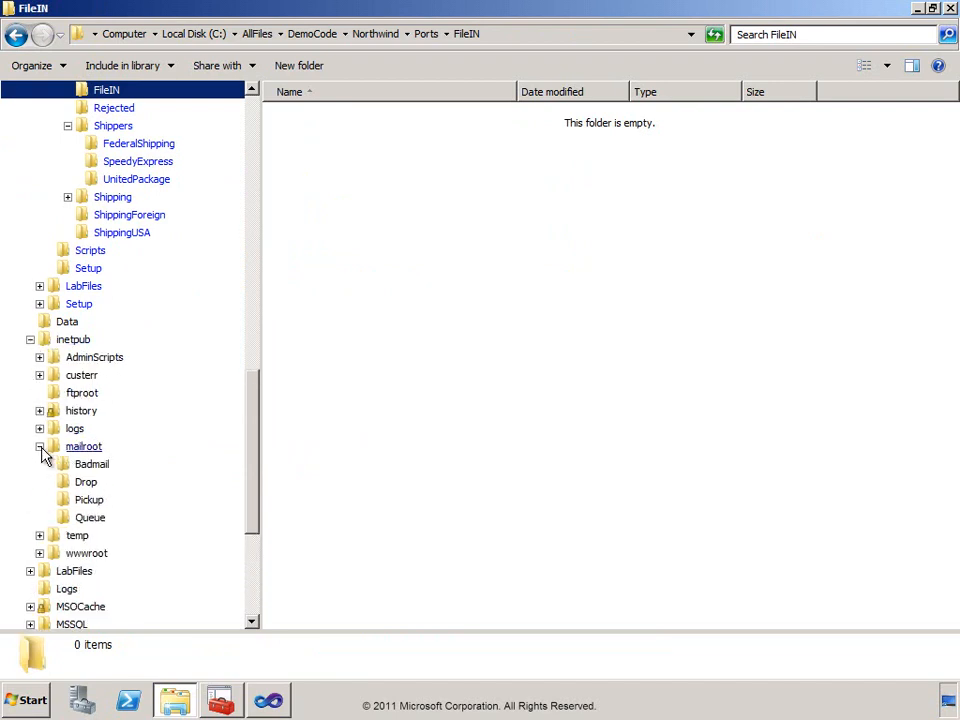
click(70, 484)
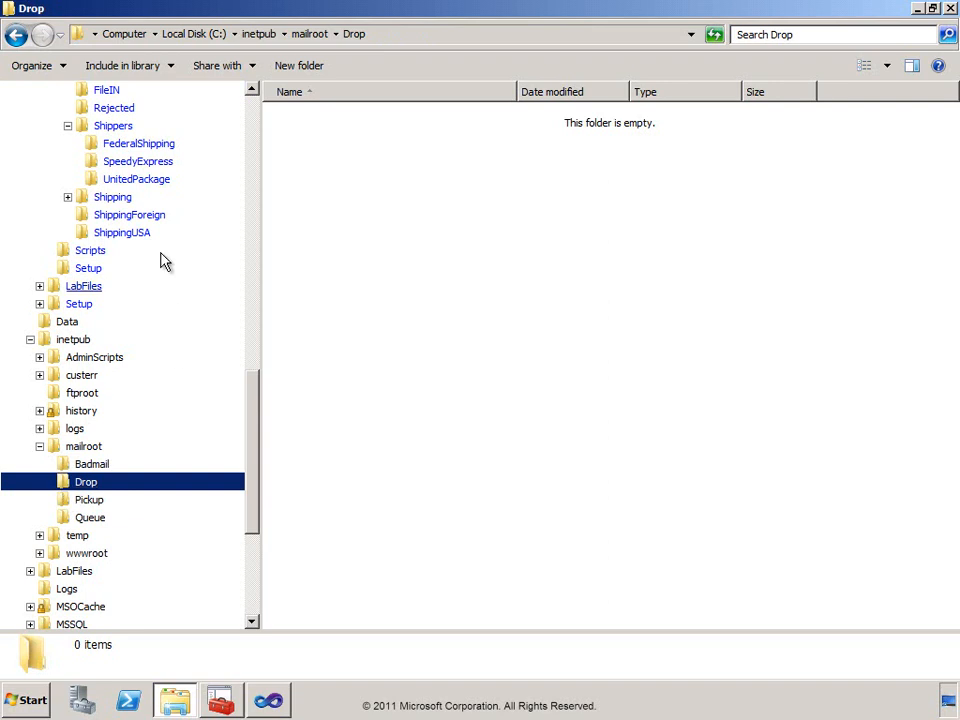
Paste the copied ExternalOrder_NonUK.xml into the Northwind\Ports\FileIN folder.
click(86, 90)
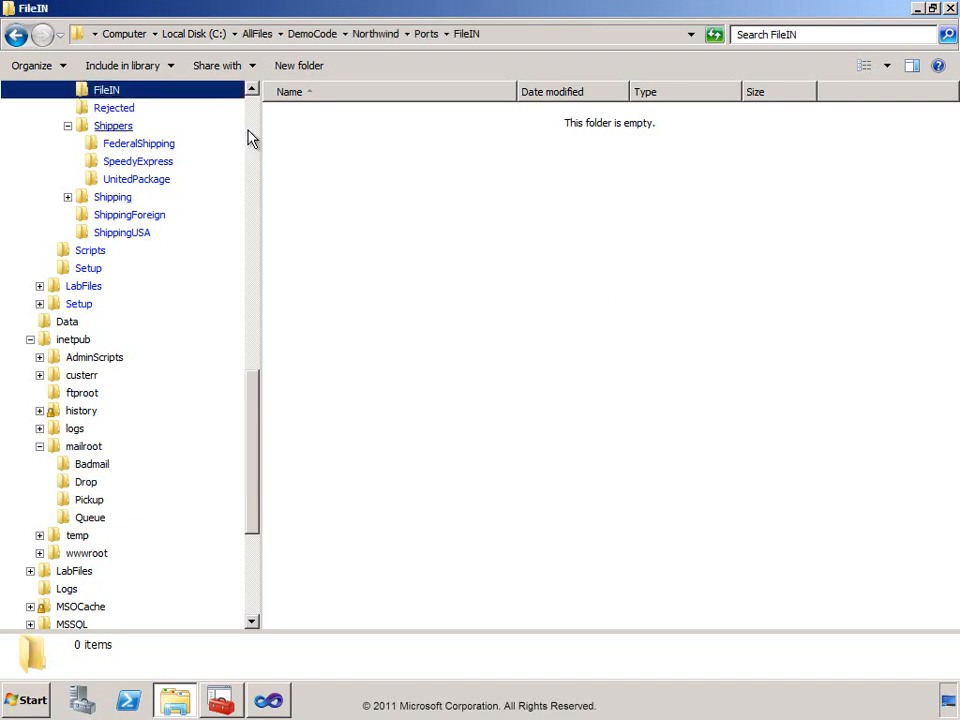
right_click(337, 140)
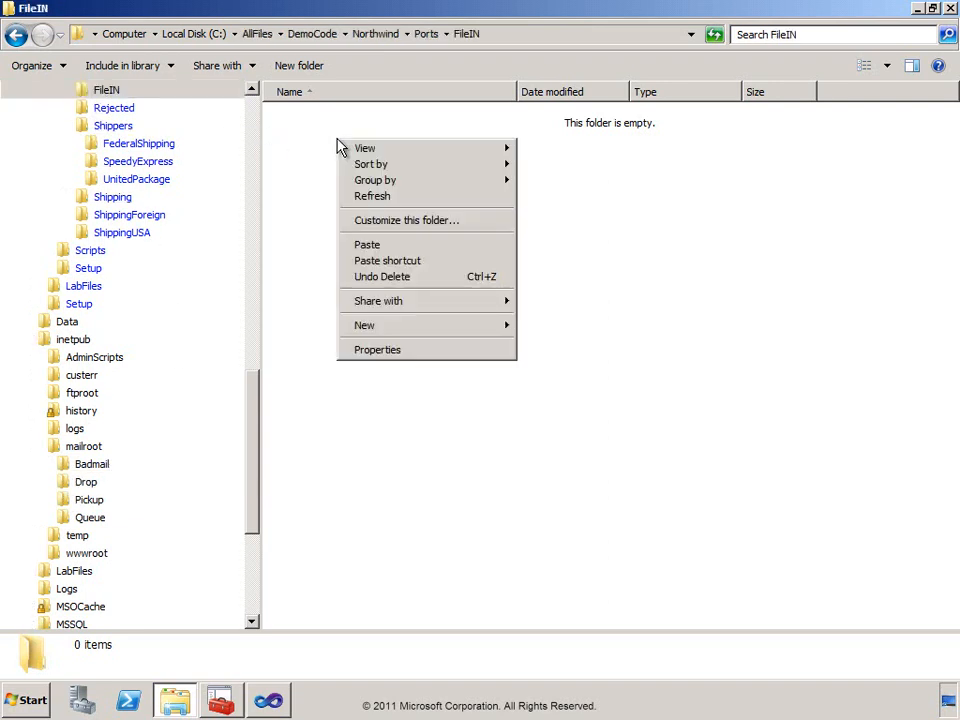
click(370, 245)
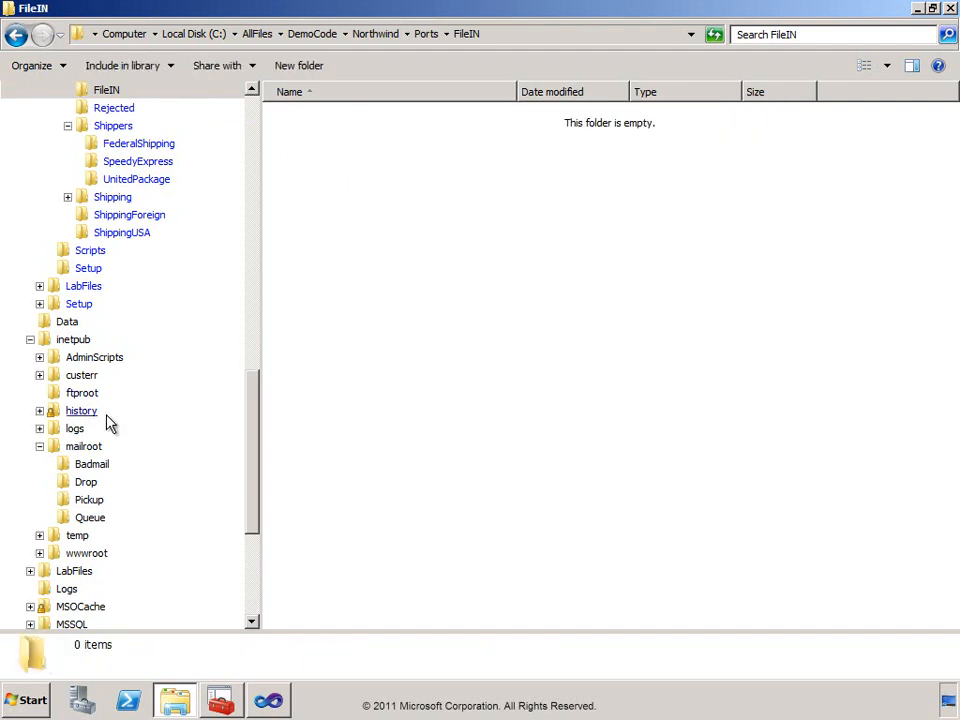
Open the billing request e-mail in the mailroot Drop folder and examine its BillingRequest.xml attachment.
click(67, 486)
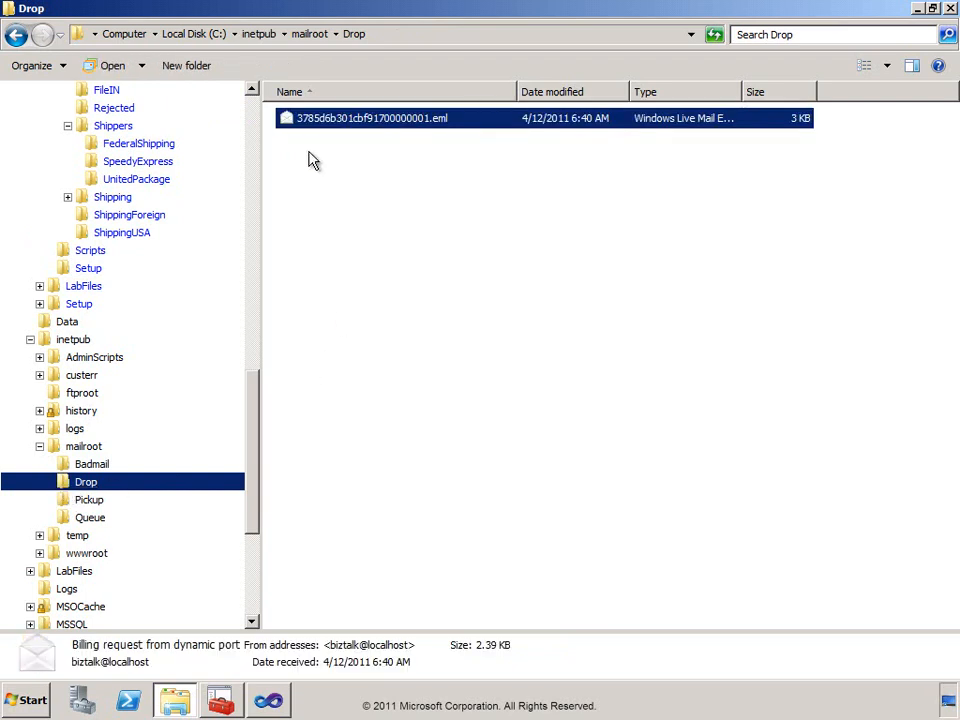
double_click(288, 121)
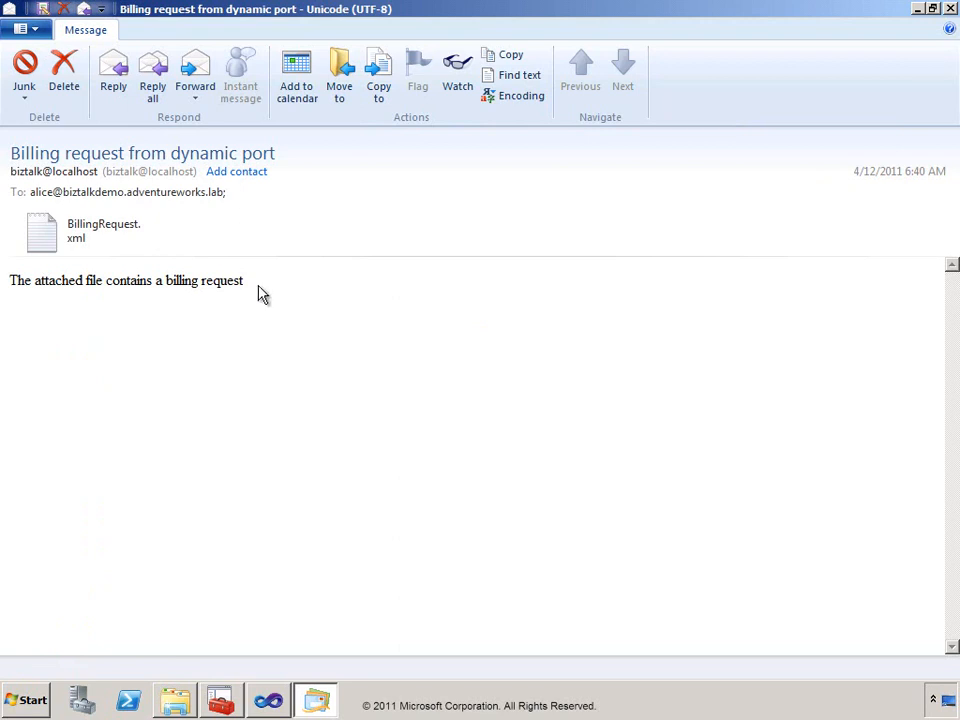
double_click(50, 244)
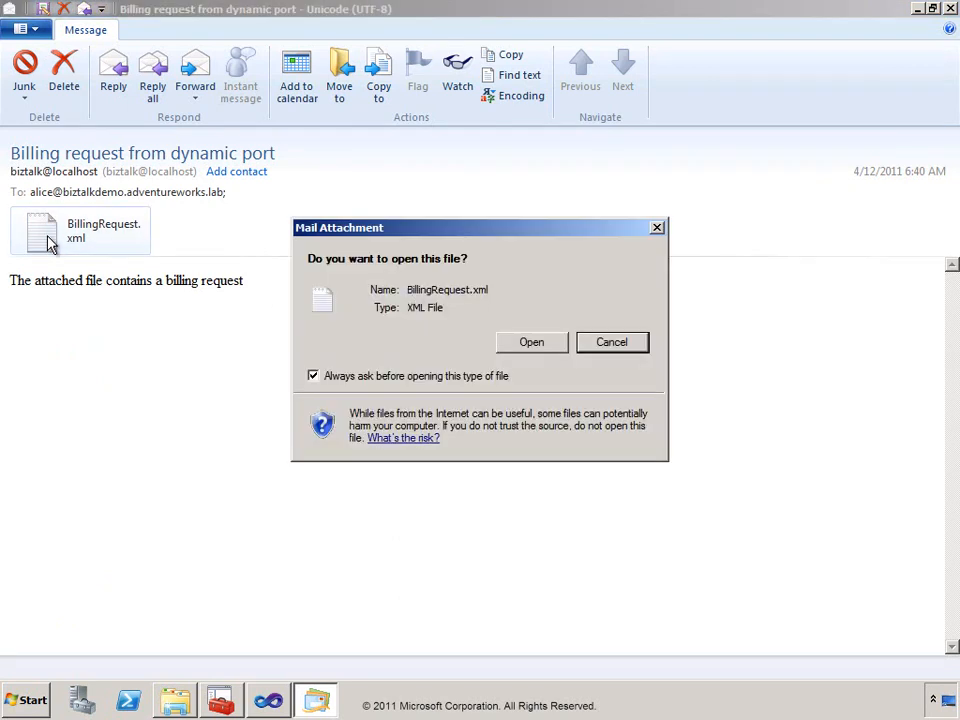
click(532, 343)
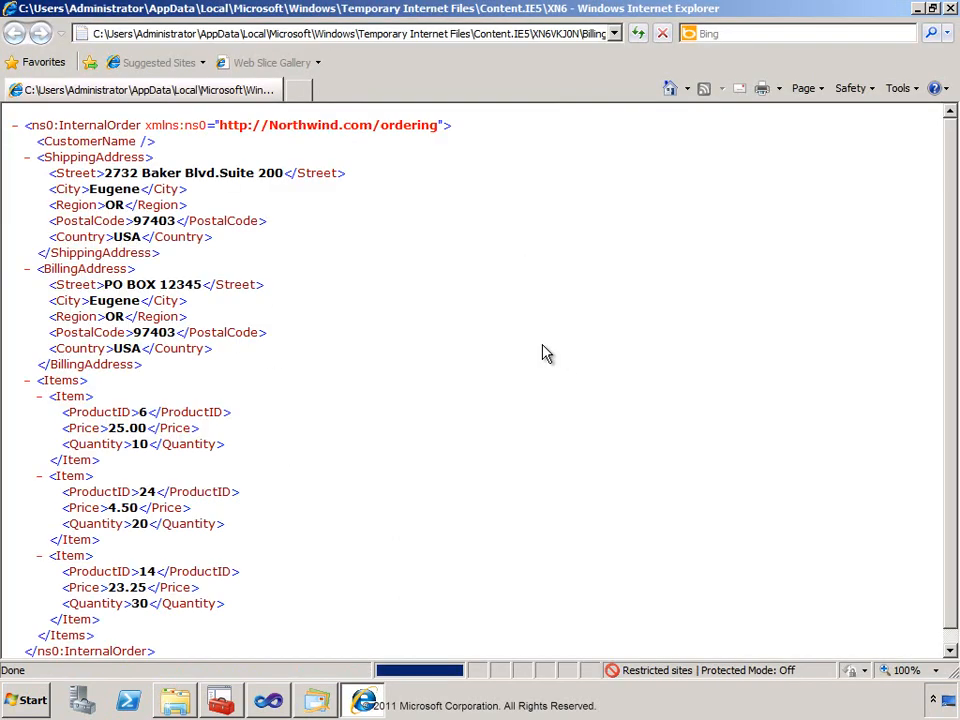
scroll(546, 353, down, 1)
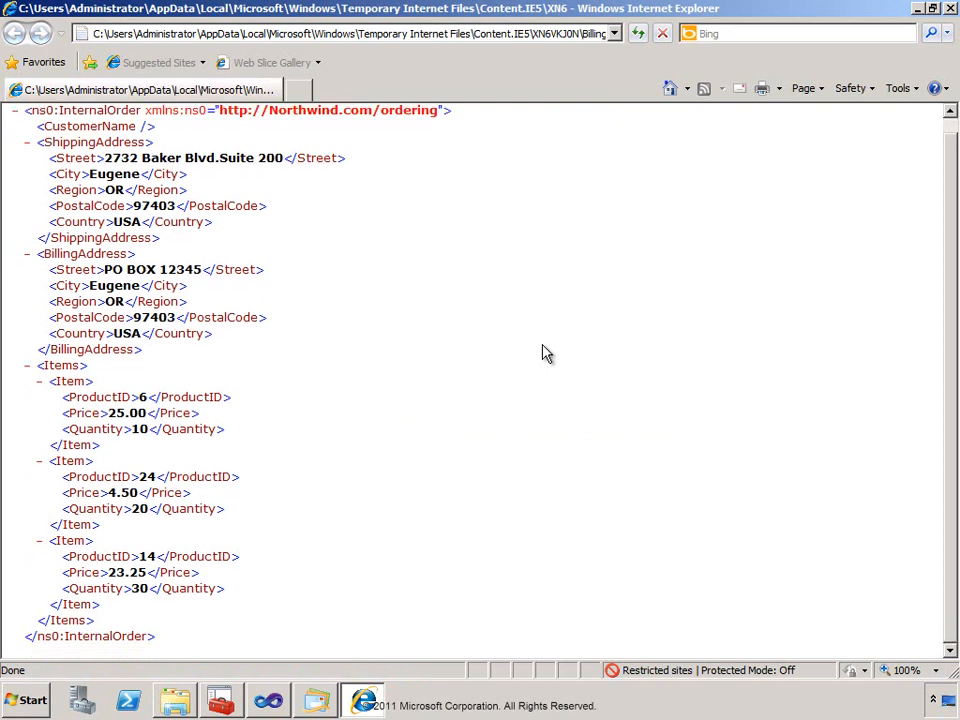
scroll(546, 353, up, 1)
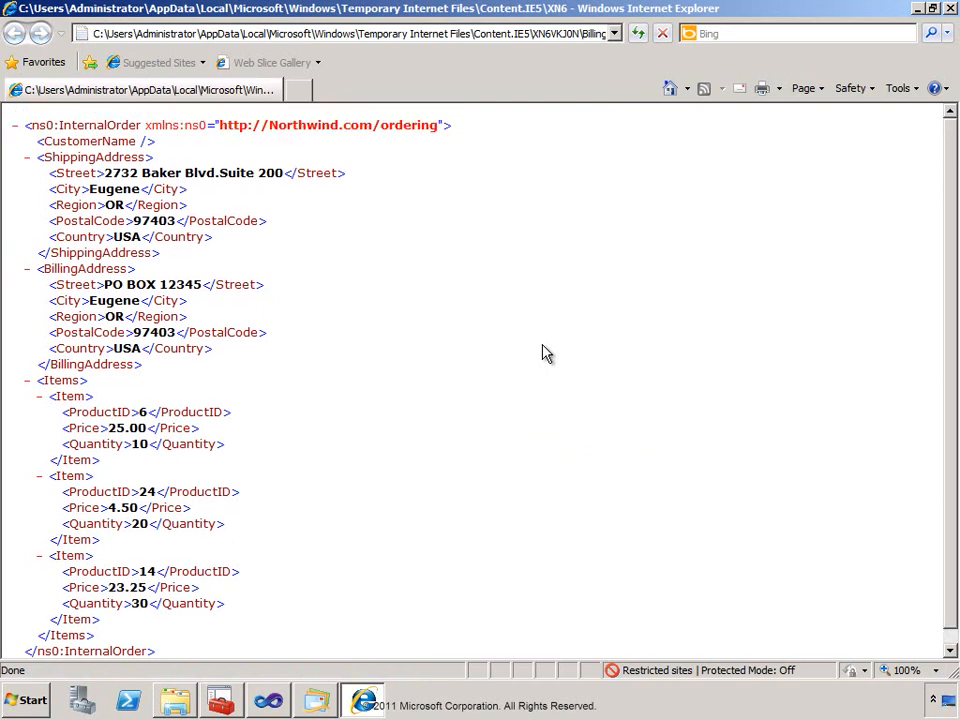
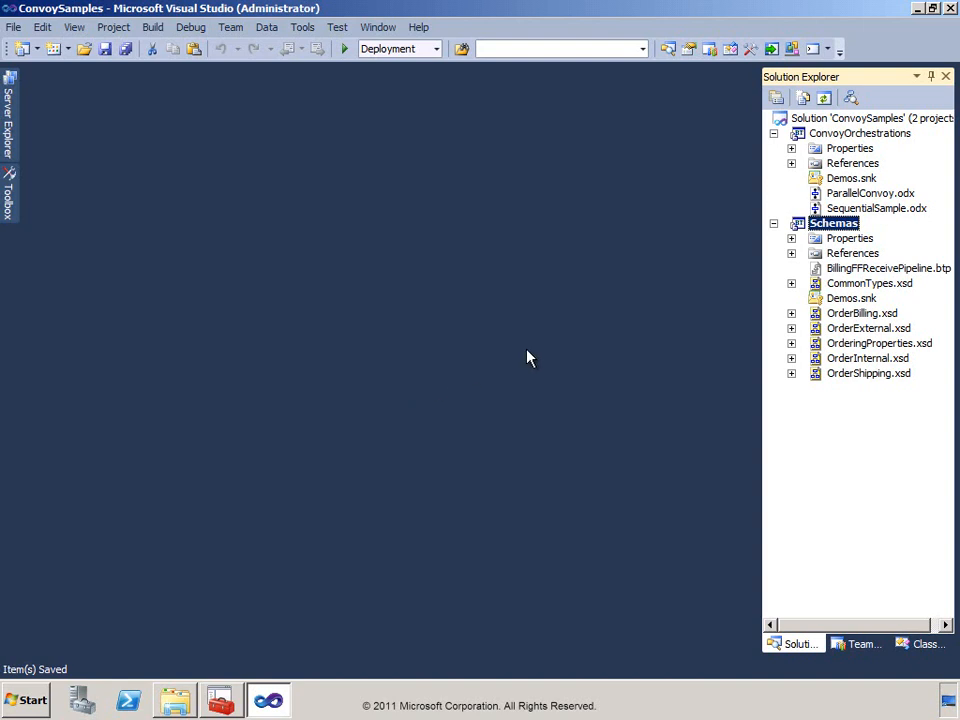
Open the SequentialSample.odx orchestration and examine the Activate property of its Receive_InitialBill shape.
double_click(816, 207)
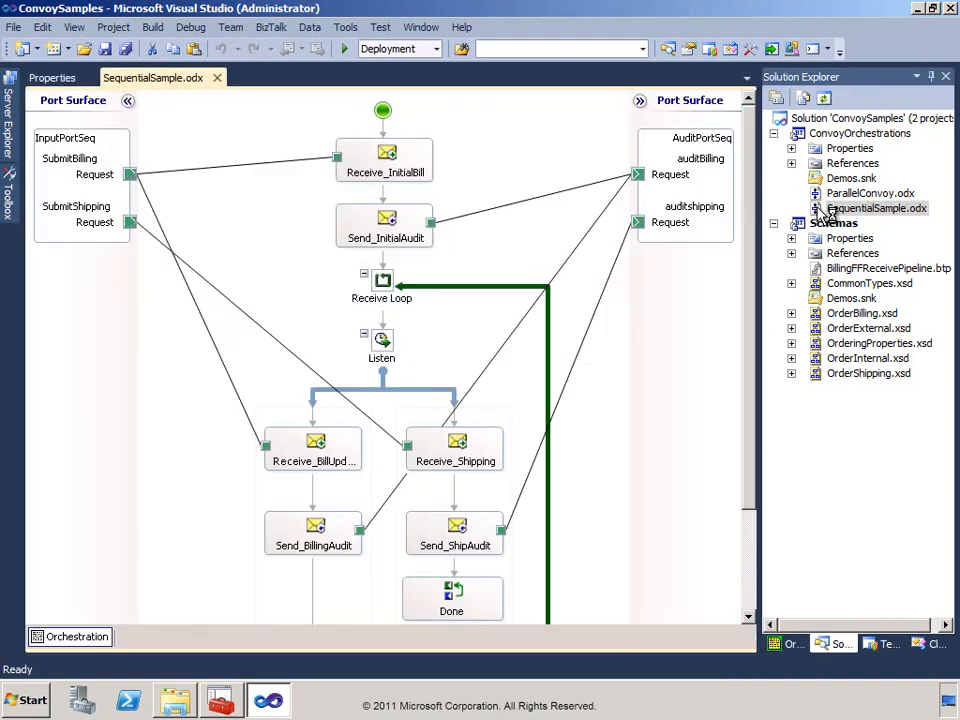
click(391, 160)
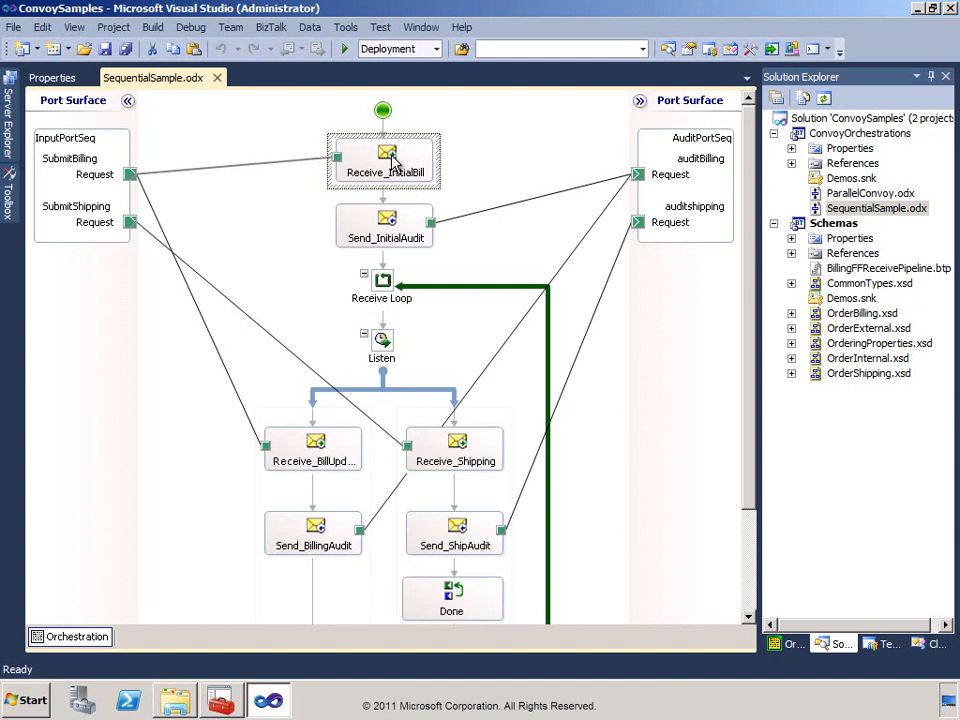
right_click(391, 160)
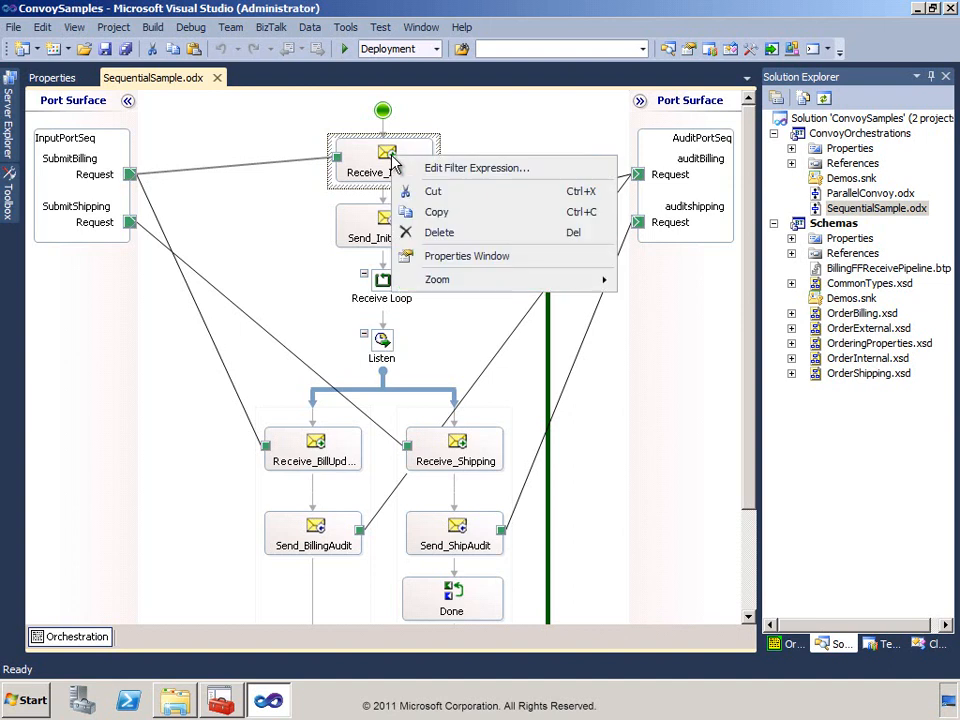
click(440, 256)
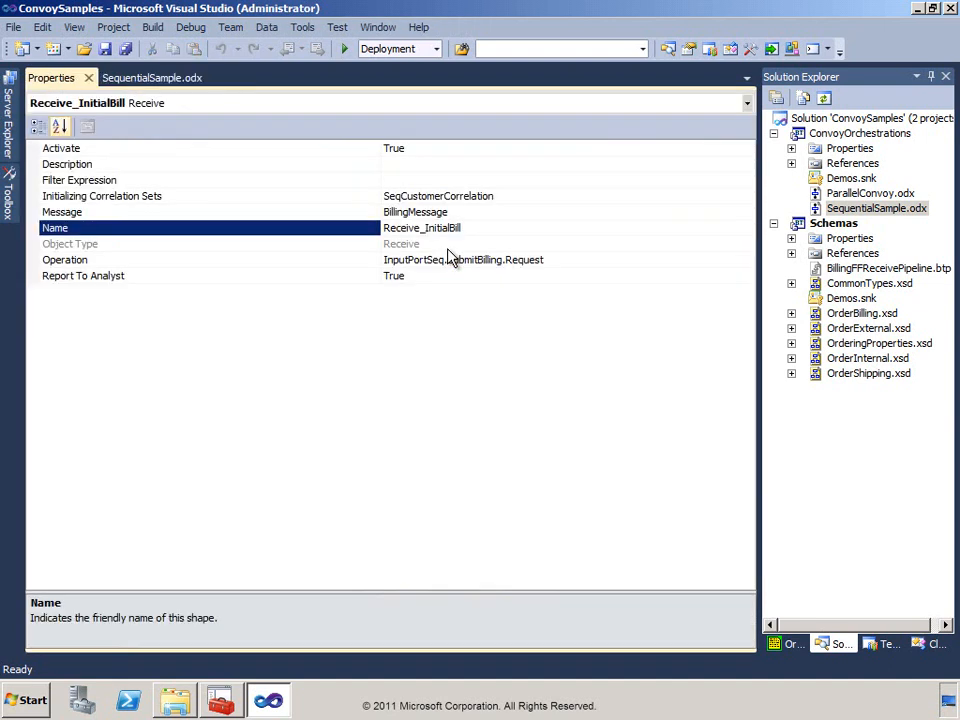
click(370, 150)
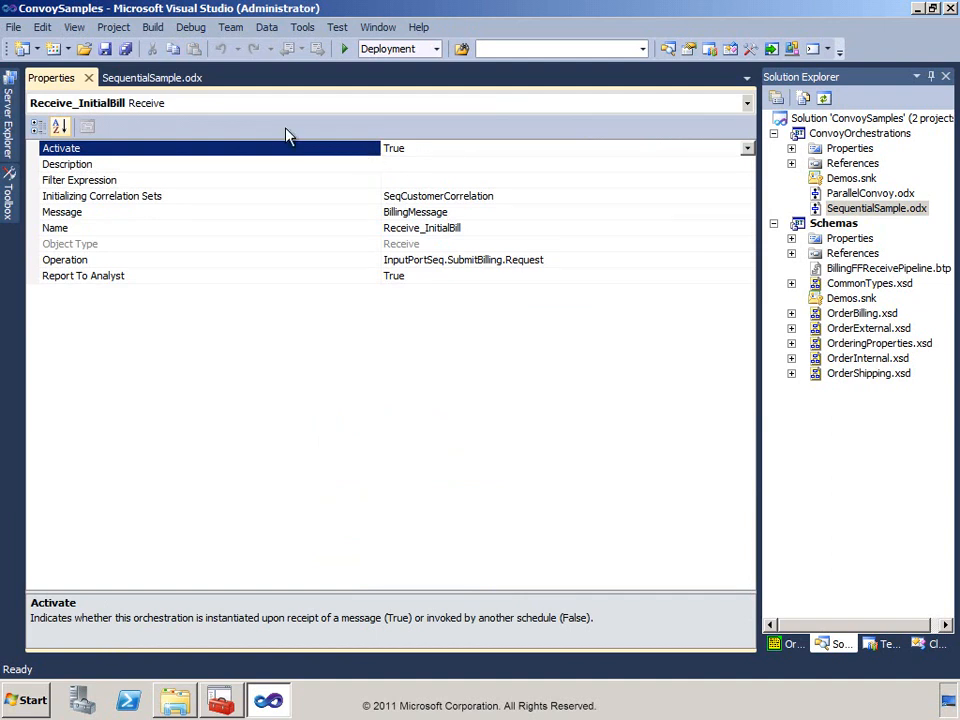
click(158, 80)
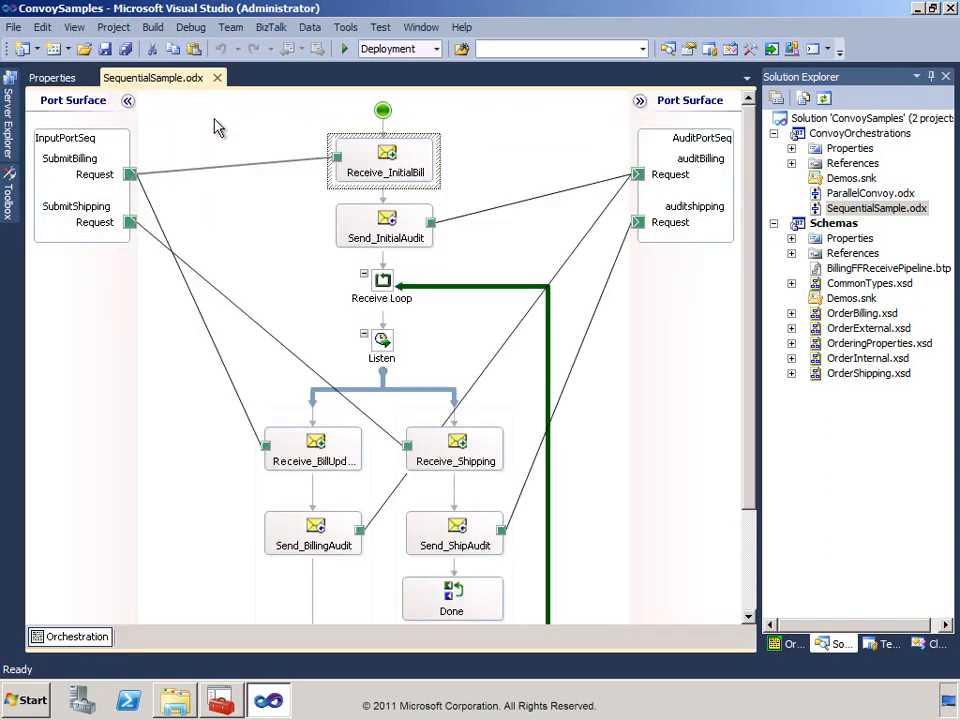
Examine the properties of the Send_InitialAudit shape and return to the orchestration design.
click(390, 223)
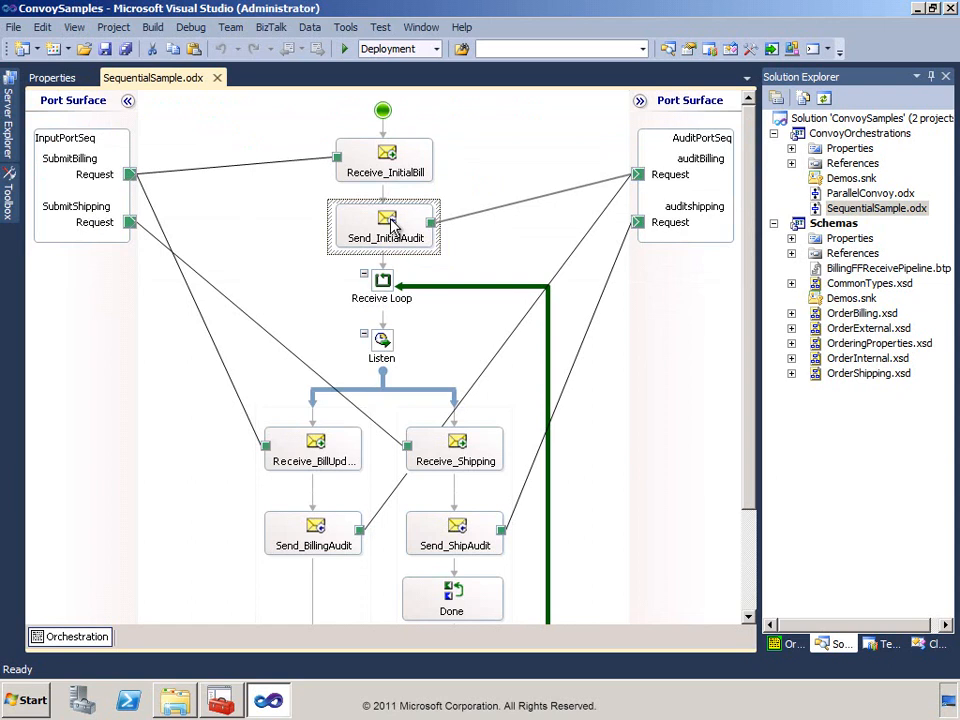
right_click(392, 225)
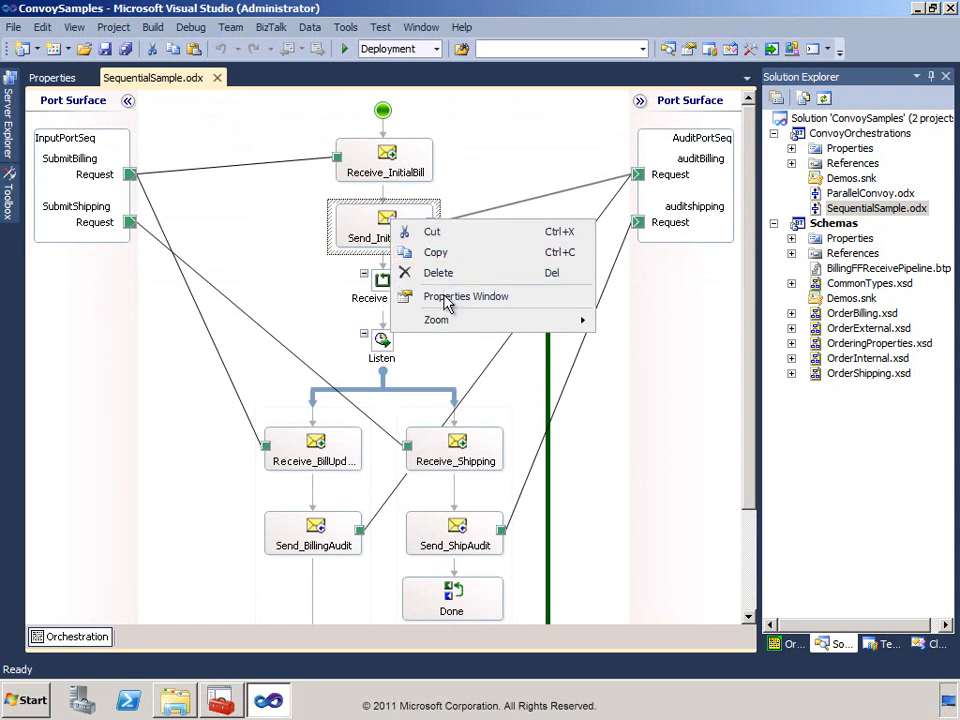
click(453, 297)
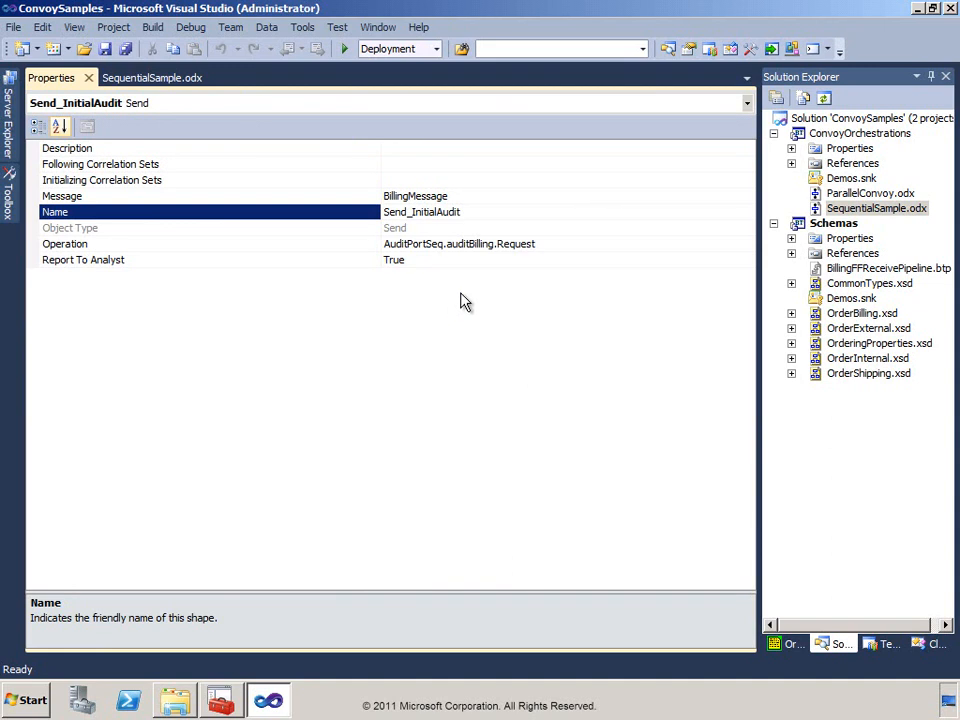
click(155, 86)
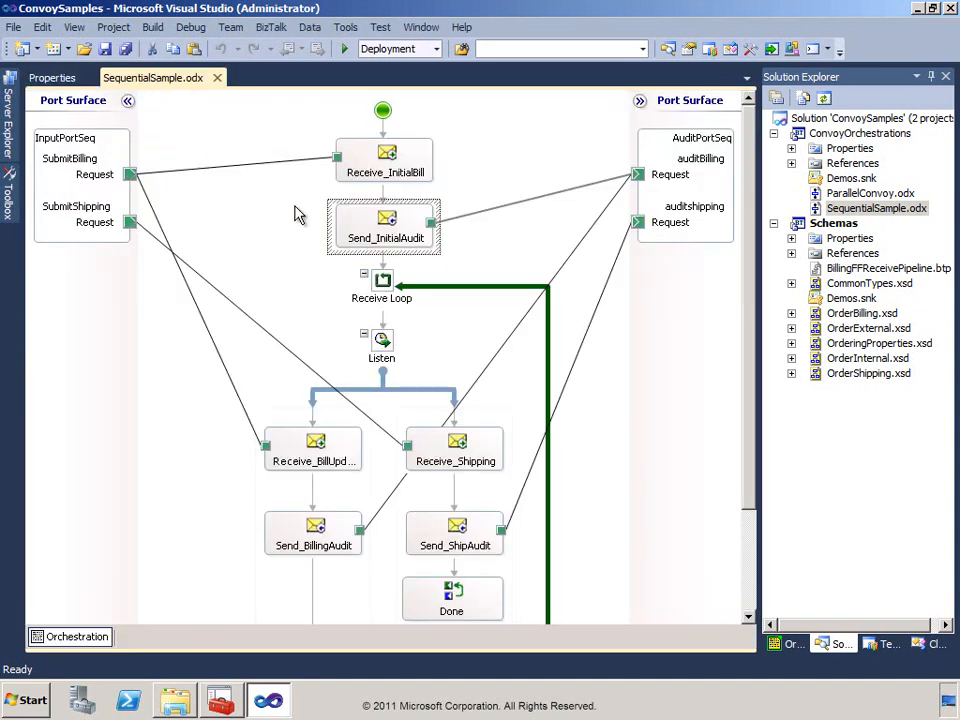
Examine the boolean expression of the Receive Loop shape and close it without changes.
click(382, 280)
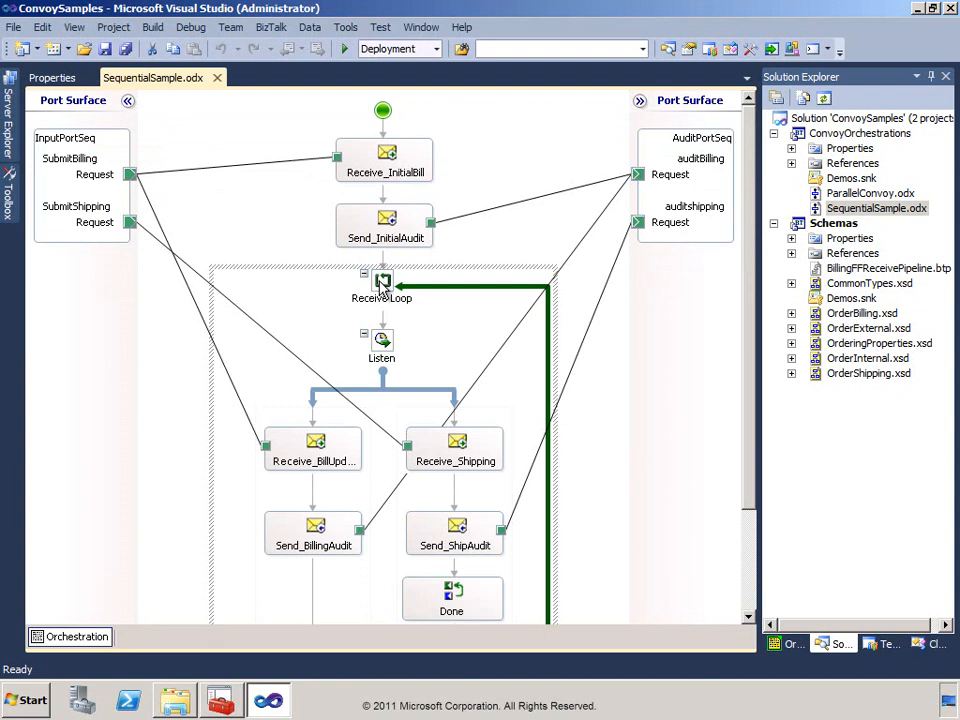
double_click(382, 285)
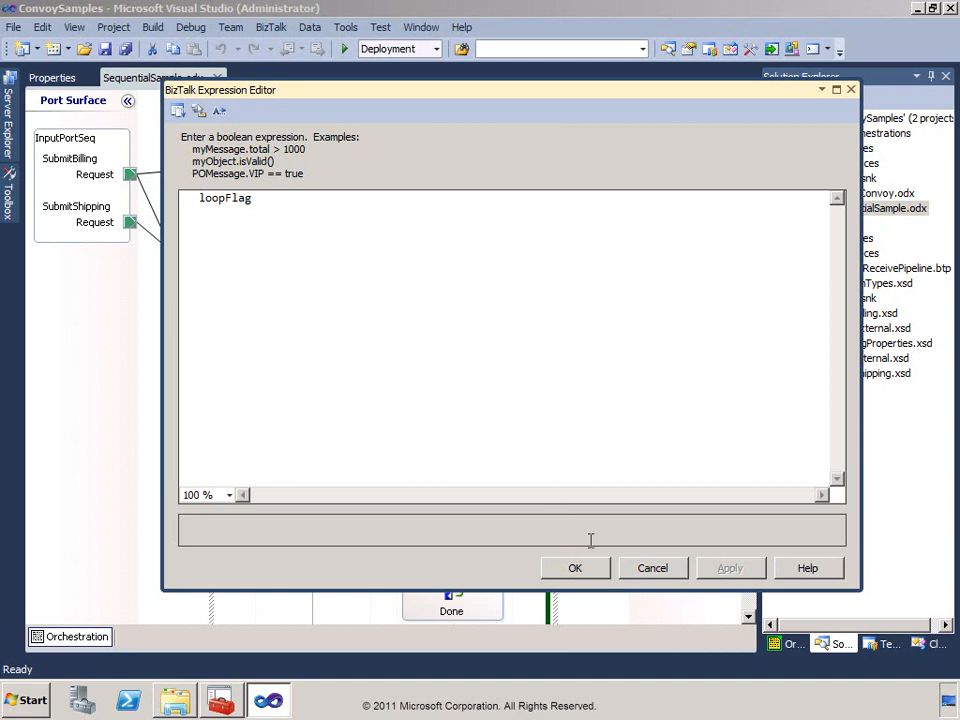
click(655, 569)
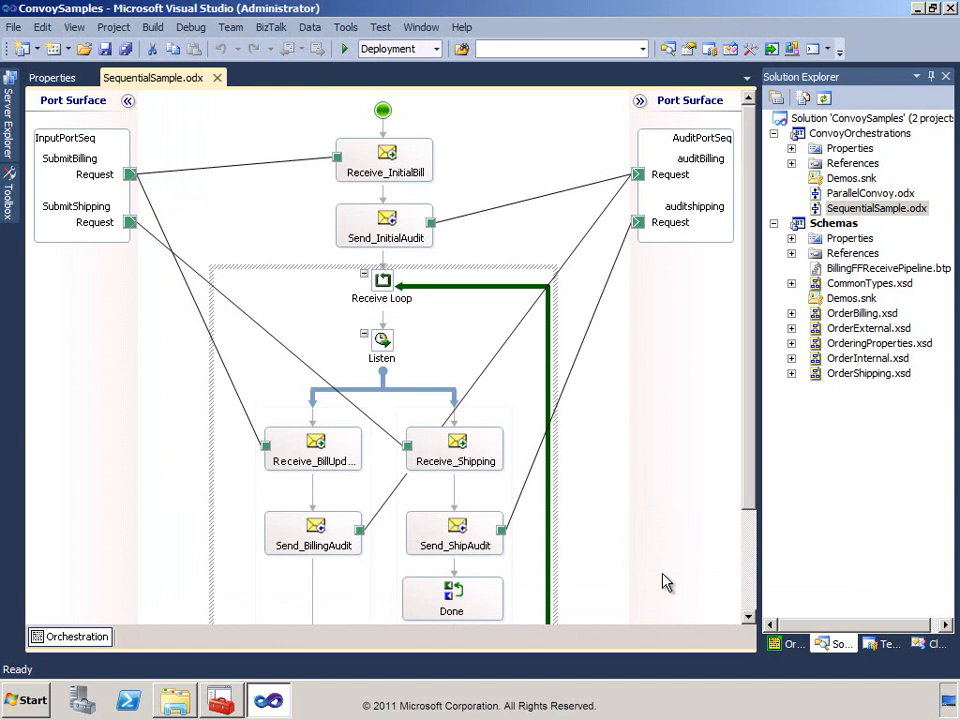
Examine the expression in the Done shape below Send_ShipAudit and close it without changes.
scroll(667, 583, down, 3)
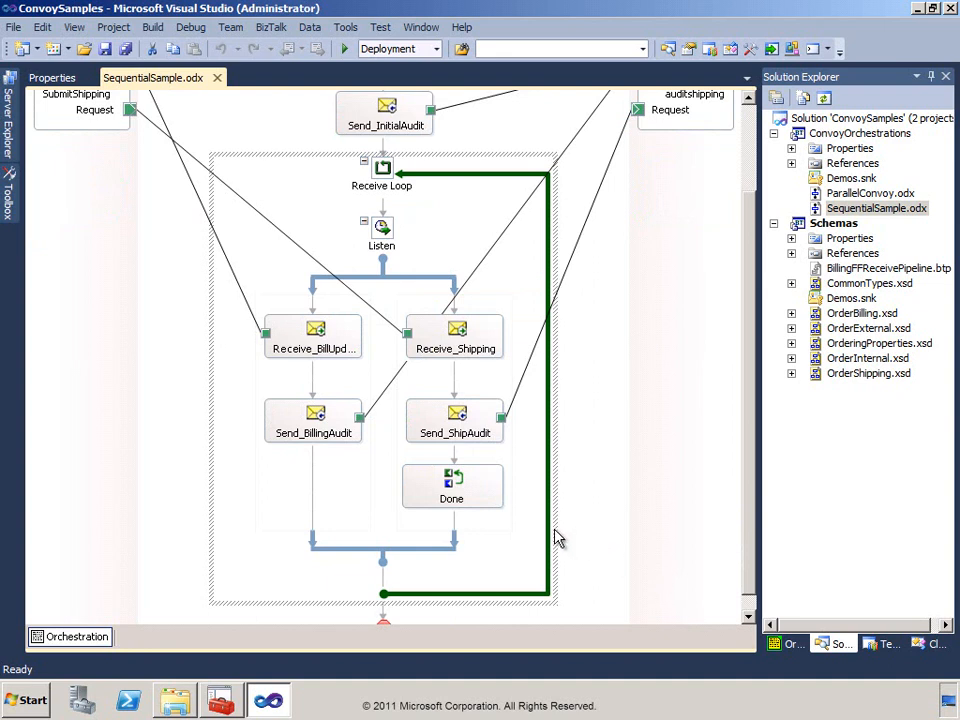
click(459, 494)
double_click(459, 494)
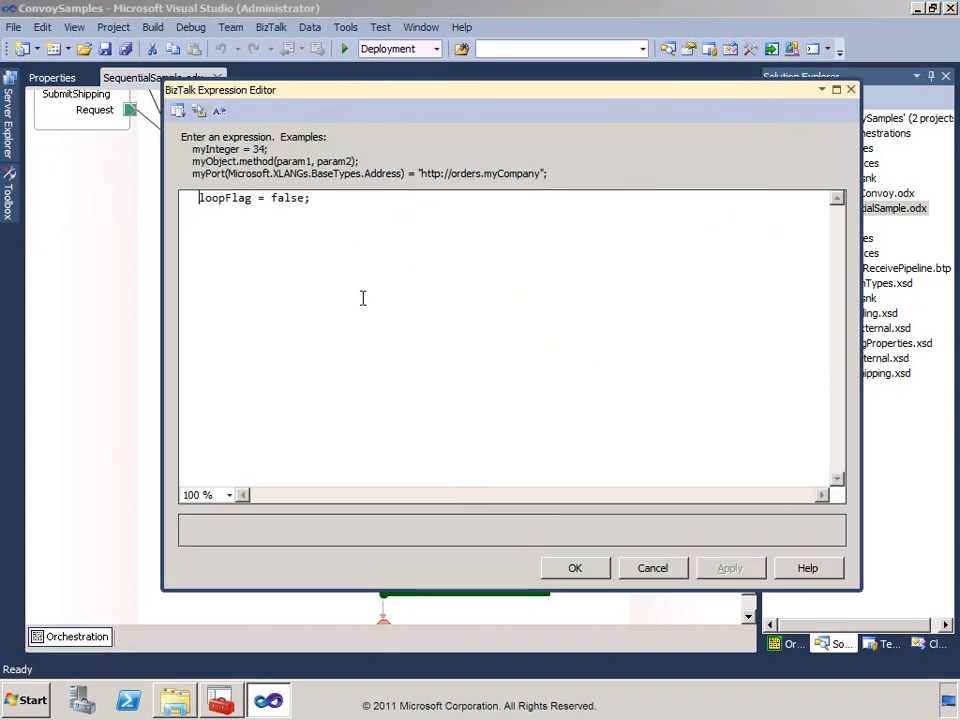
click(341, 198)
click(663, 572)
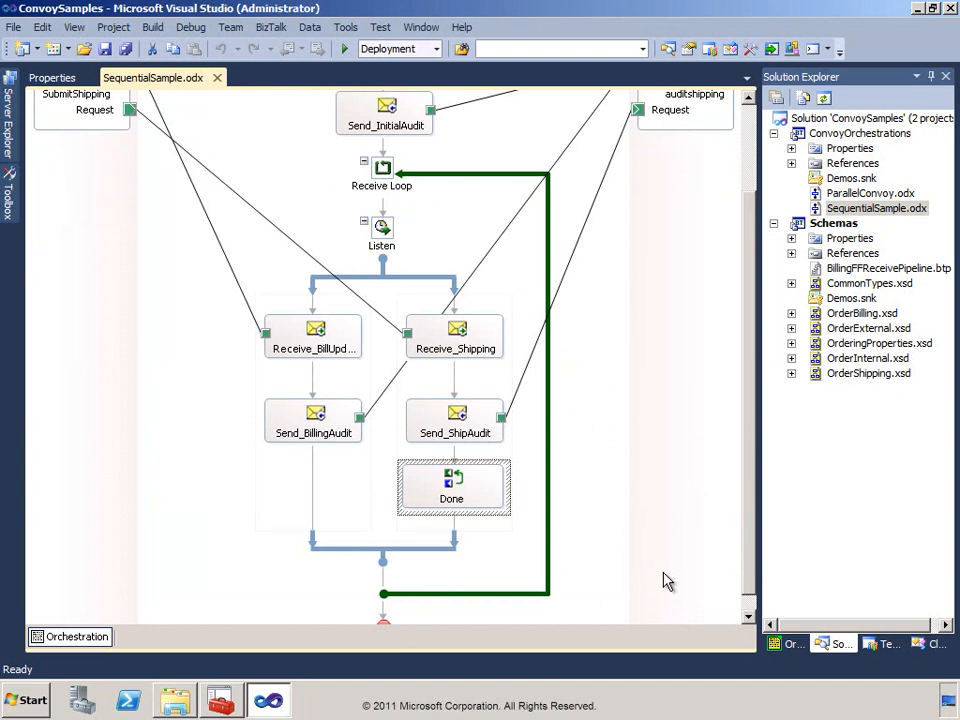
Check the Following Correlation Sets property of the Receive_BillUpdates and Receive_Shipping shapes.
scroll(668, 582, up, 3)
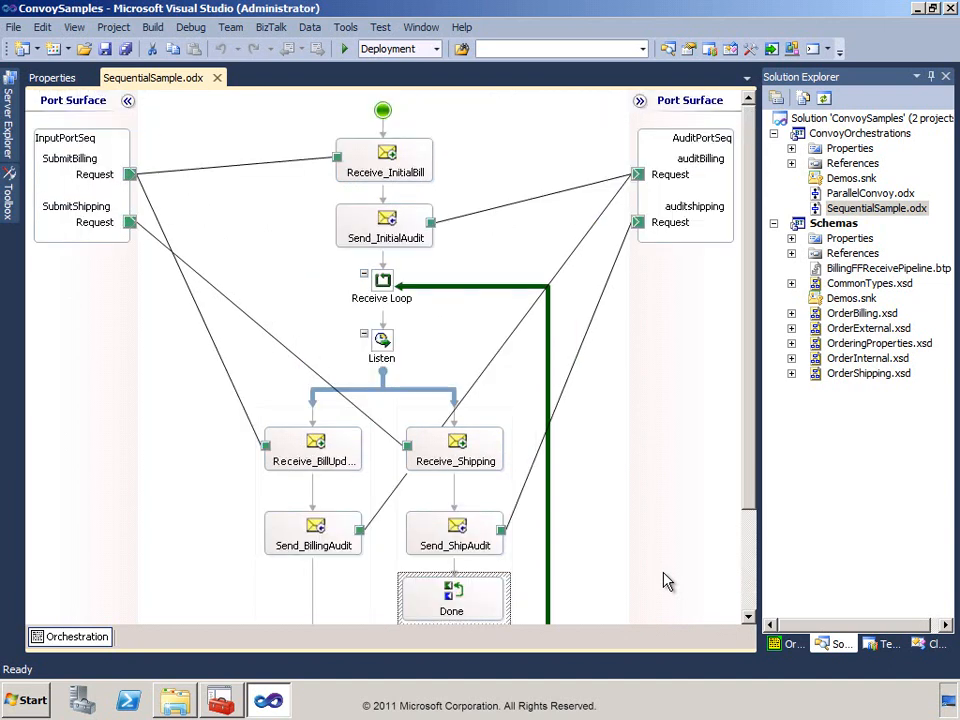
double_click(319, 449)
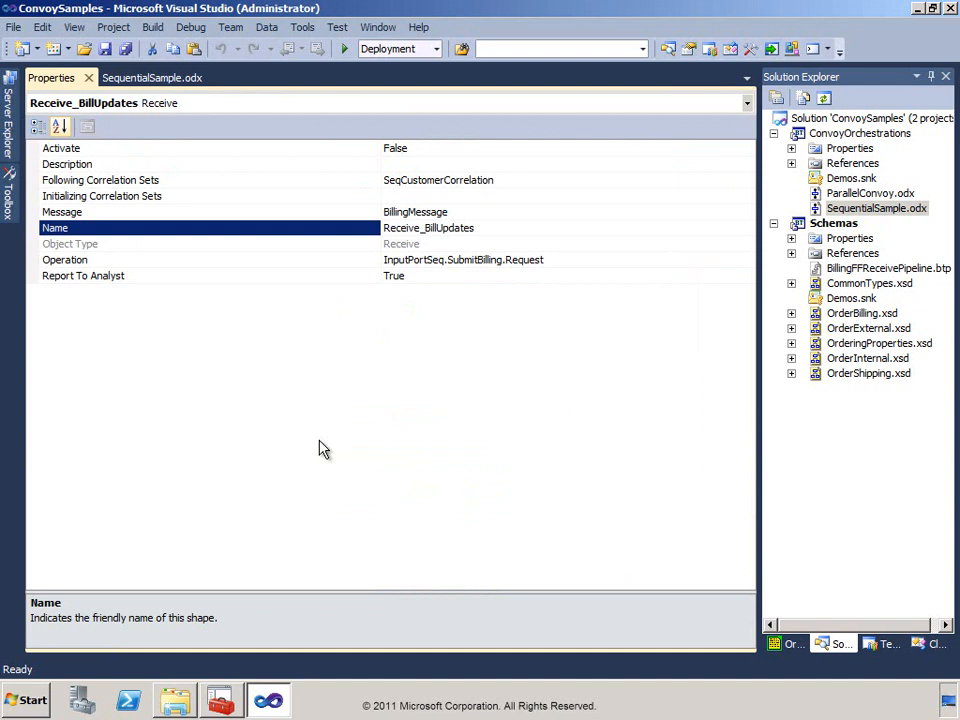
click(371, 183)
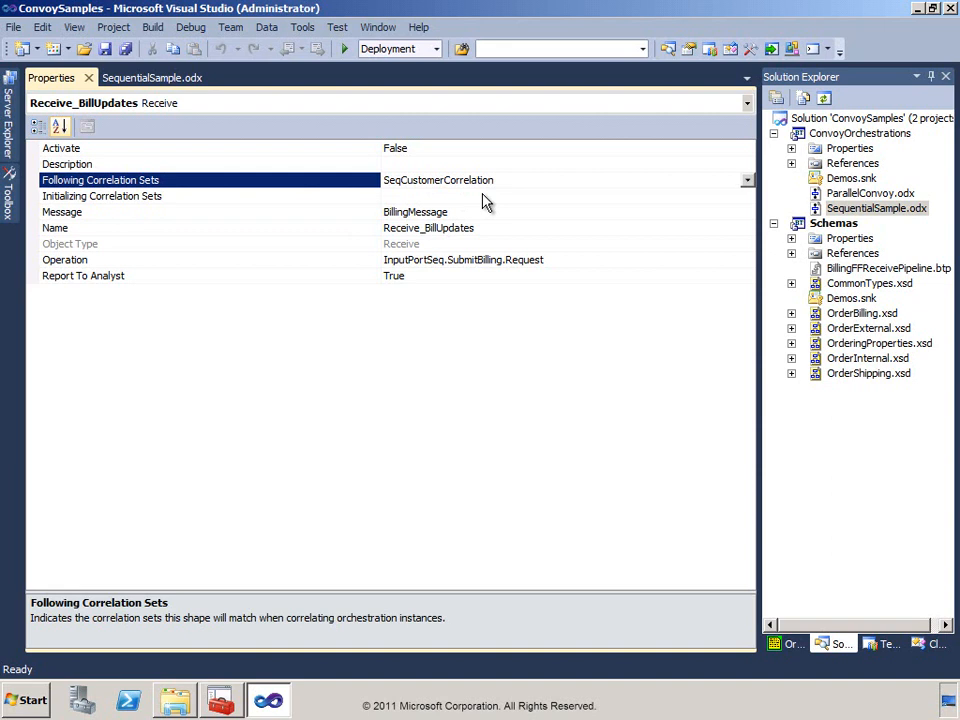
click(168, 80)
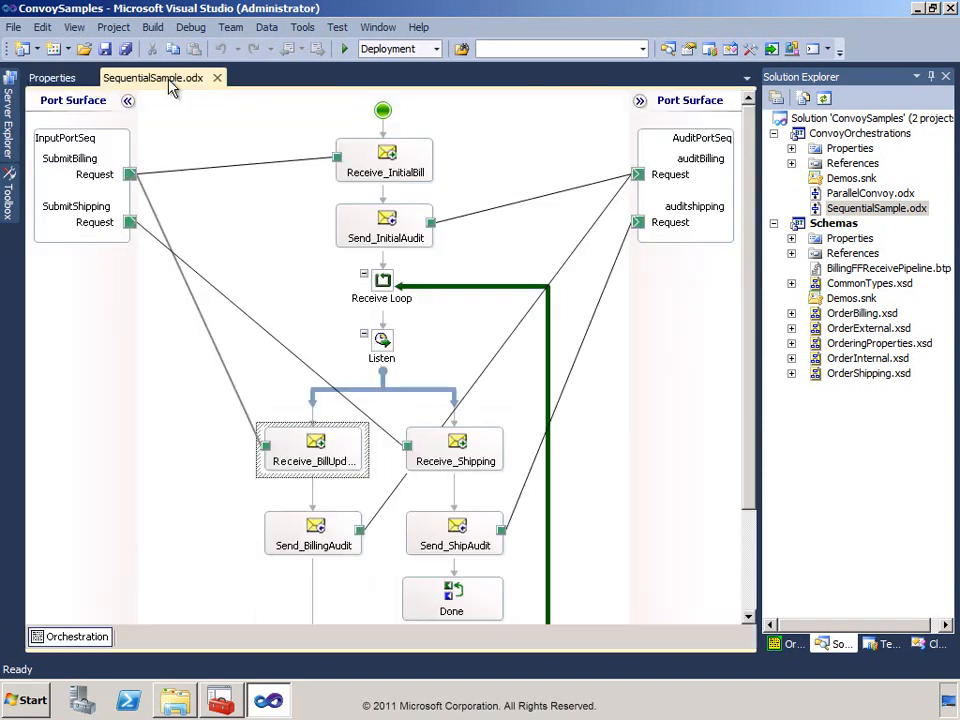
double_click(463, 449)
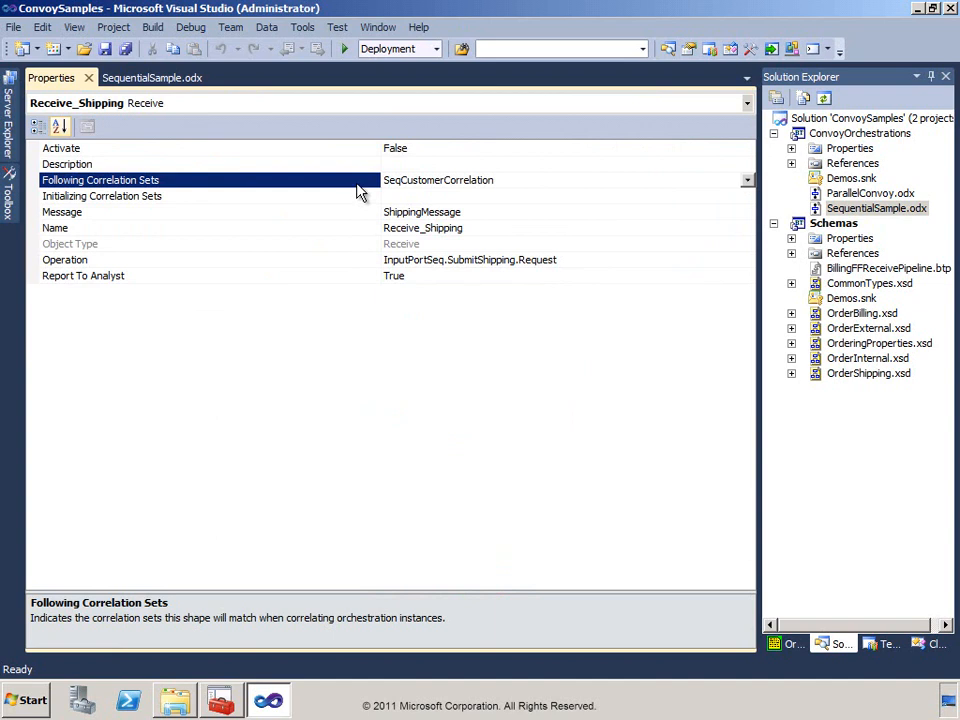
click(161, 84)
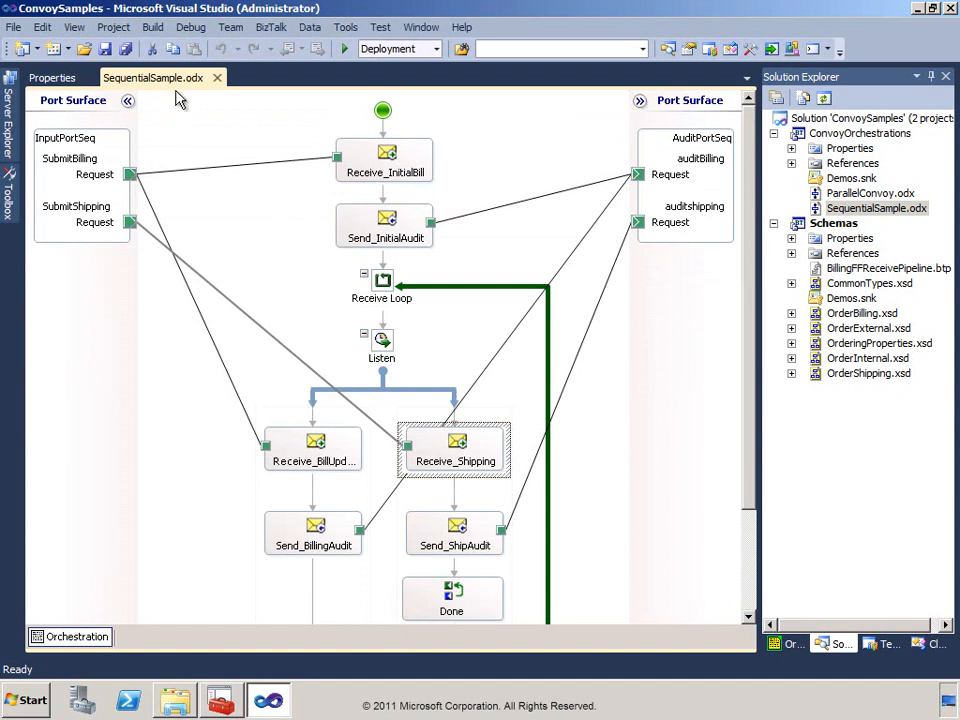
Check the Initializing Correlation Sets property of the Receive_InitialBill shape and return to the orchestration design.
double_click(388, 157)
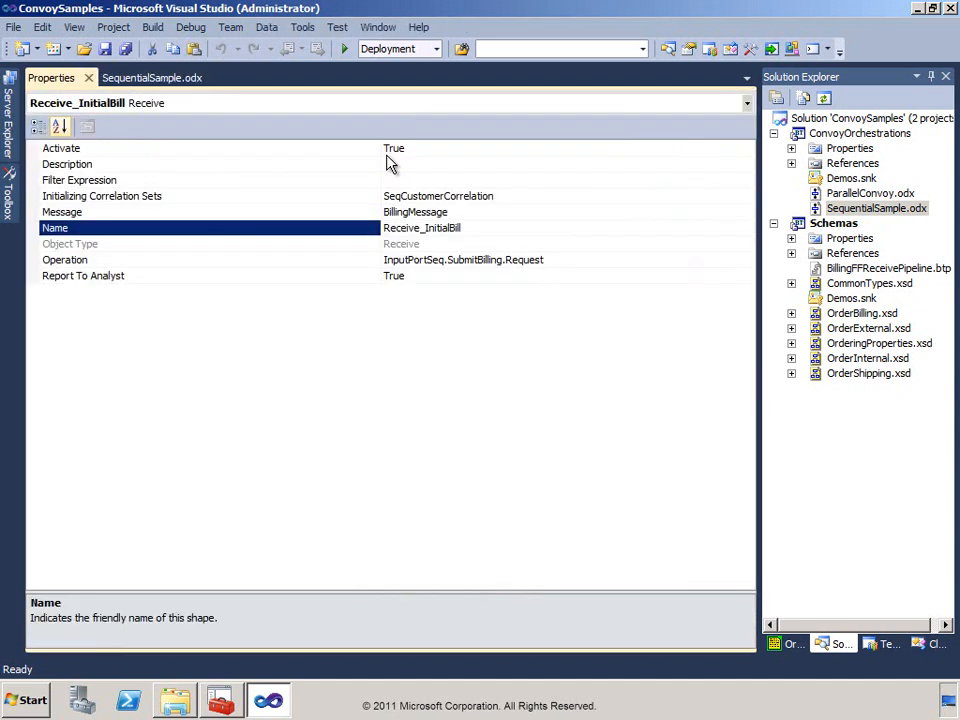
click(367, 201)
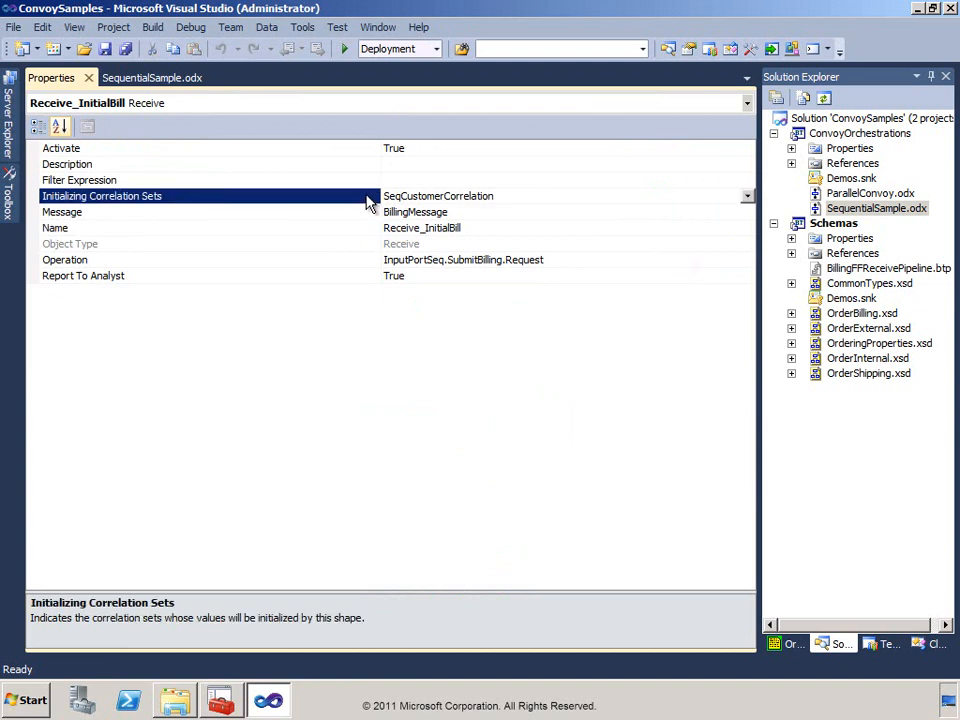
click(158, 82)
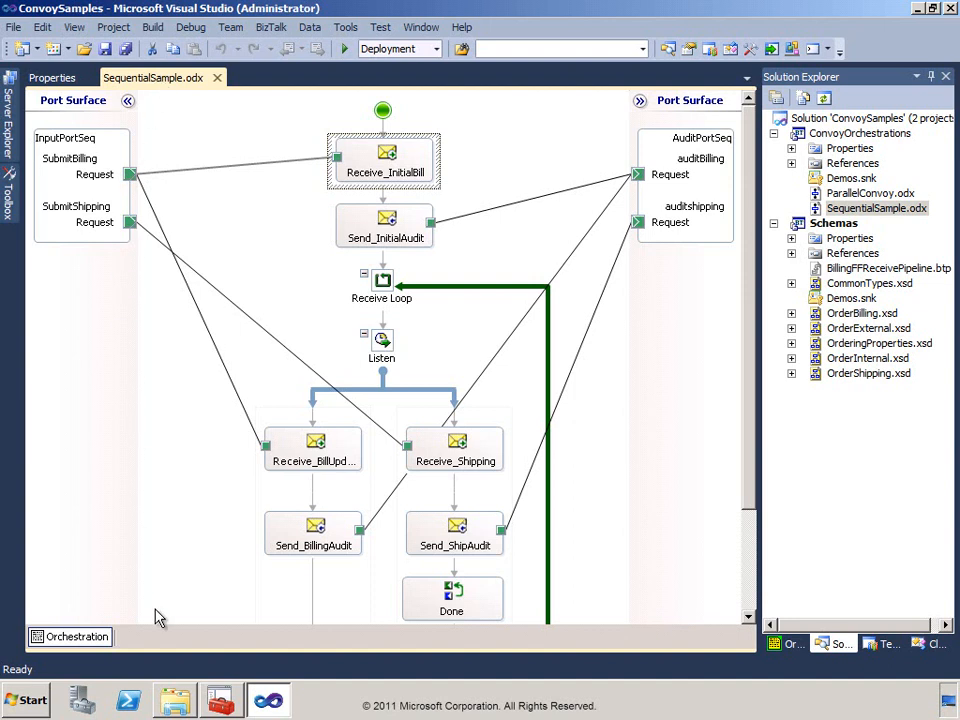
Switch to Windows Explorer and copy BillingRequest_1.txt from the ConvoySamples\Instances folder to the clipboard.
click(184, 700)
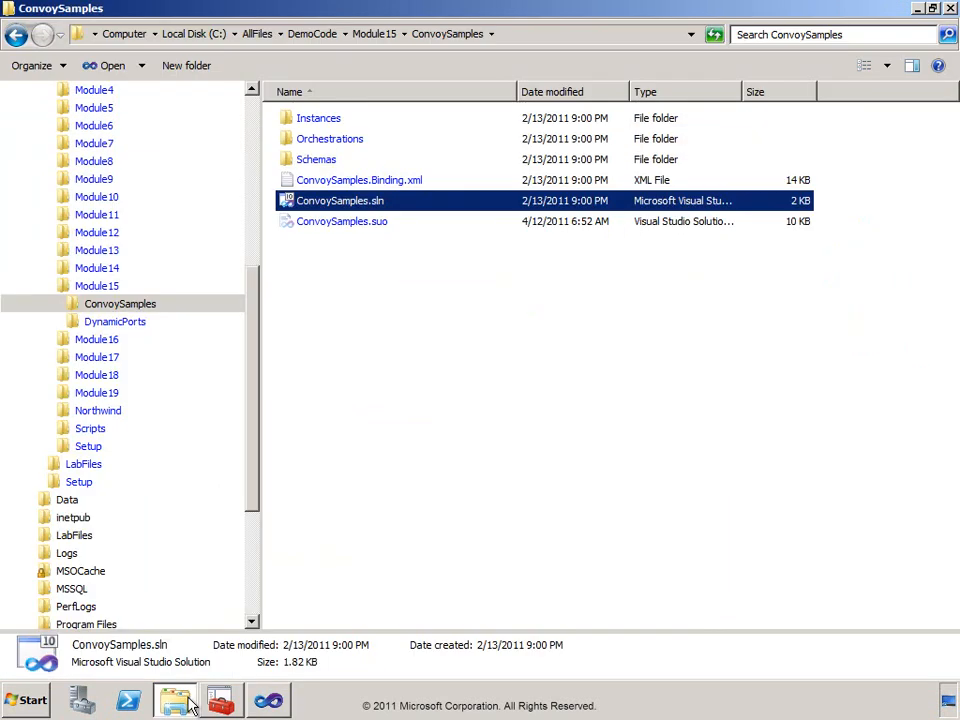
click(288, 121)
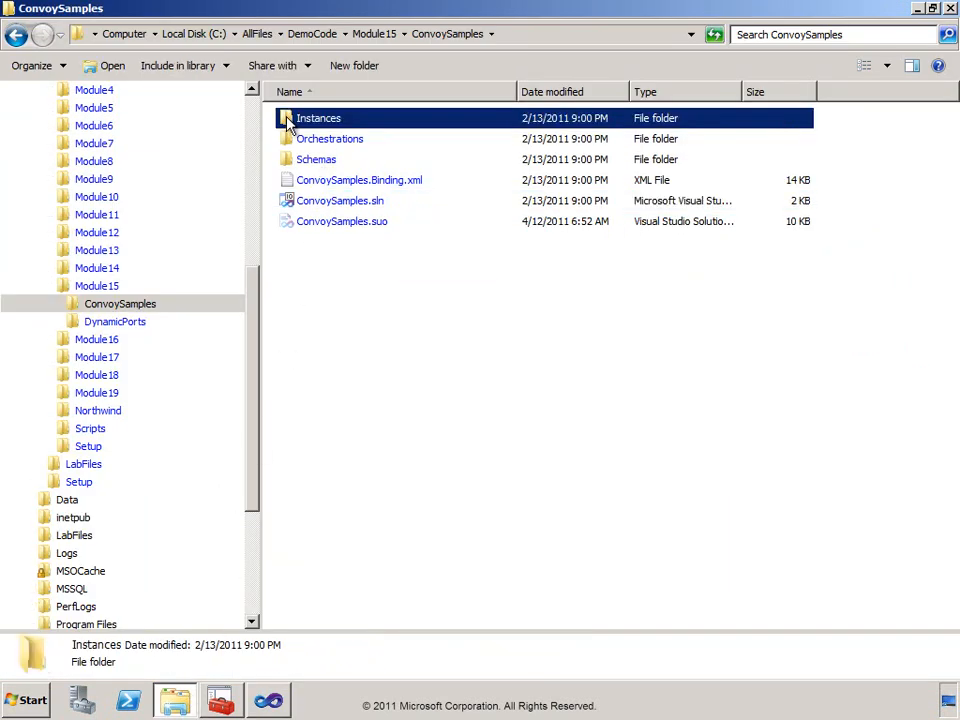
double_click(288, 121)
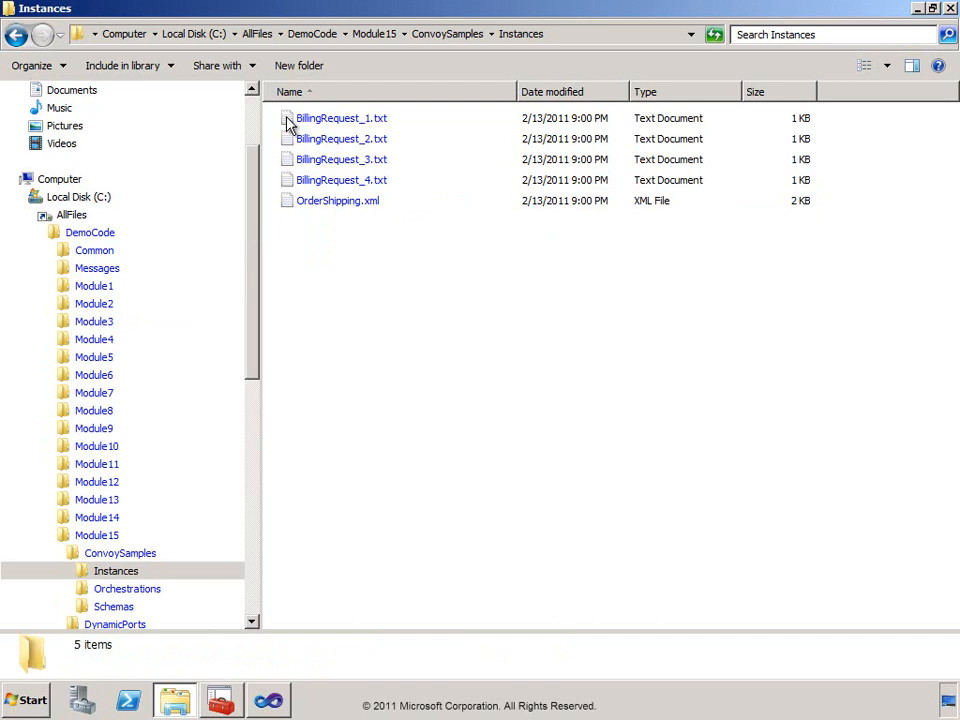
right_click(288, 121)
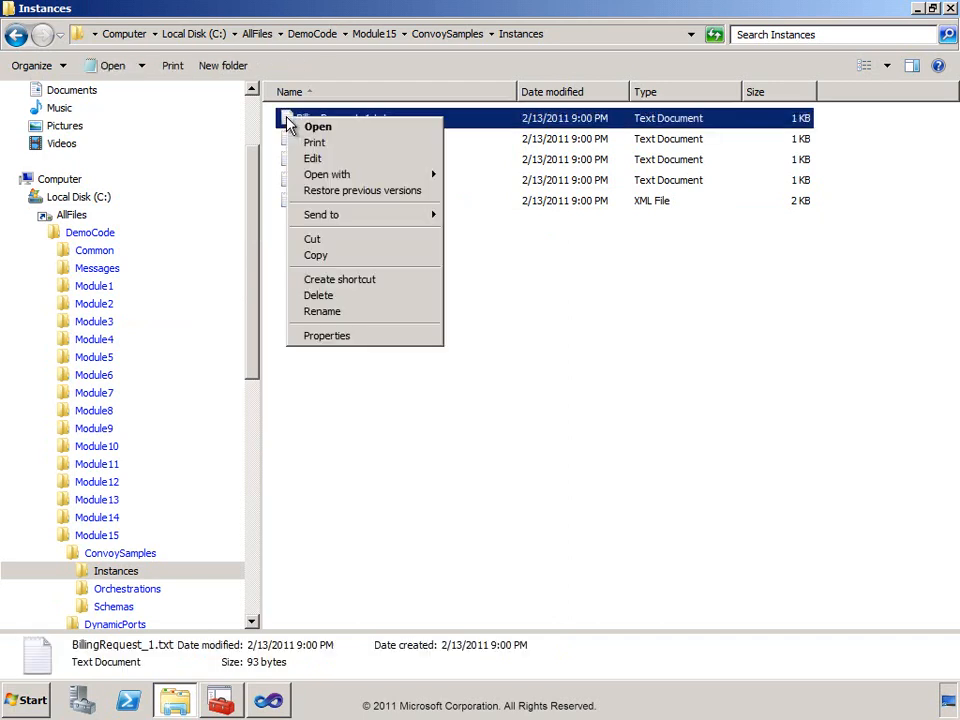
click(337, 258)
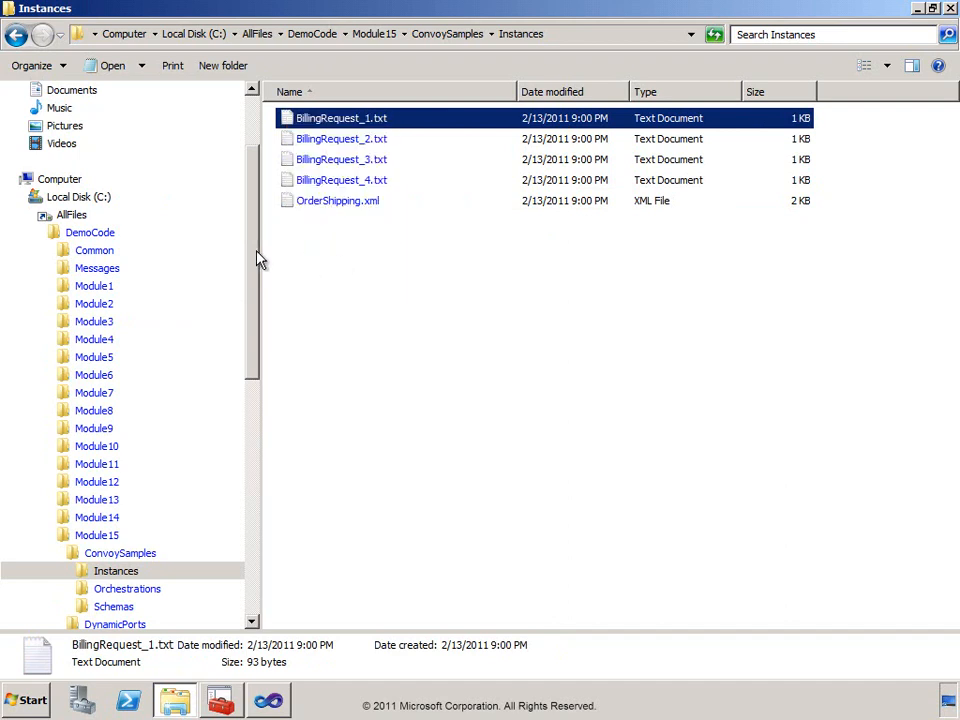
Paste the copied BillingRequest_1.txt into the Northwind\Ports\FileIN folder.
drag(255, 260, 268, 413)
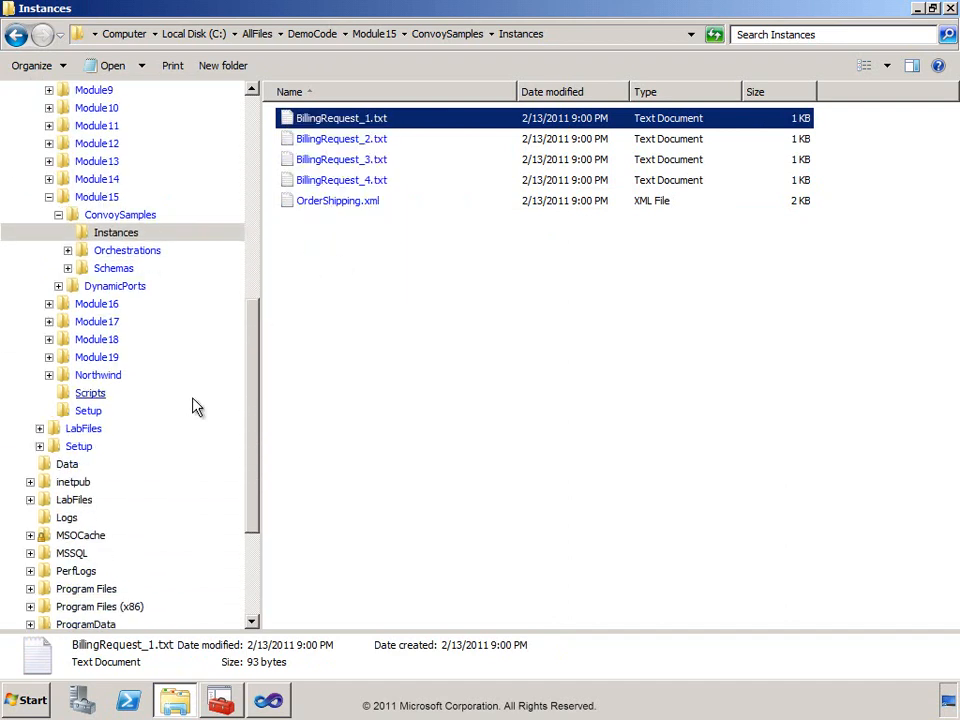
click(49, 375)
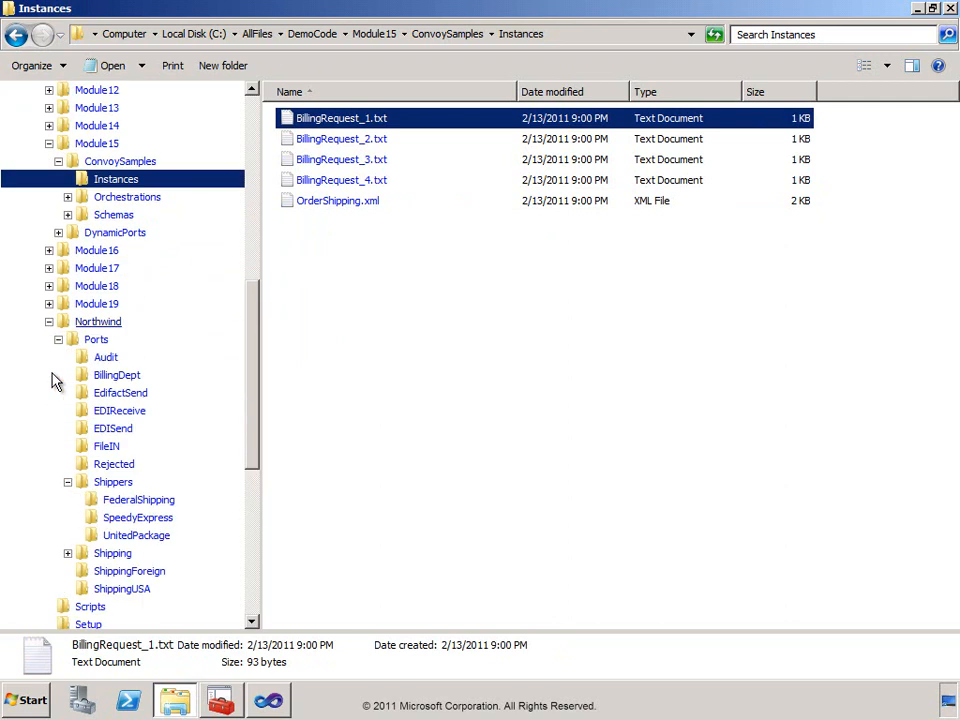
click(107, 446)
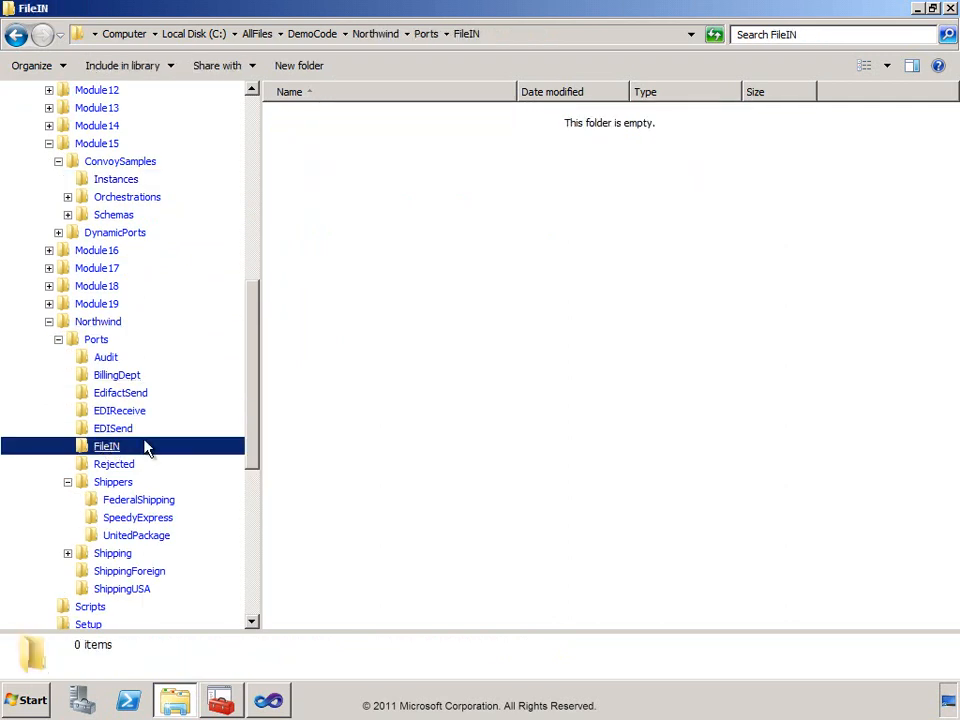
right_click(316, 332)
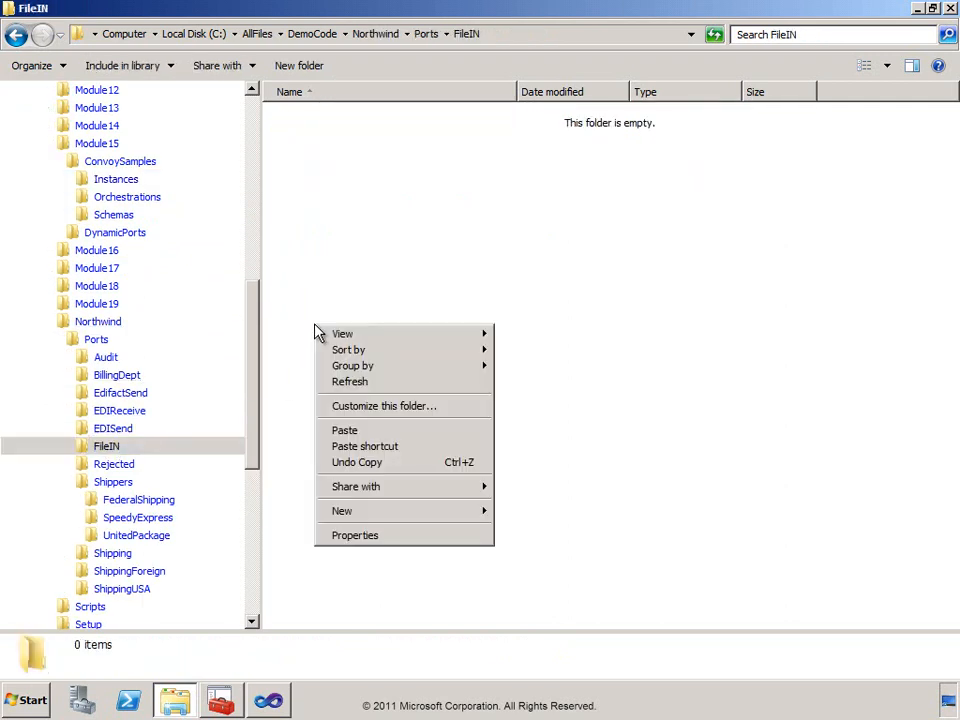
click(358, 433)
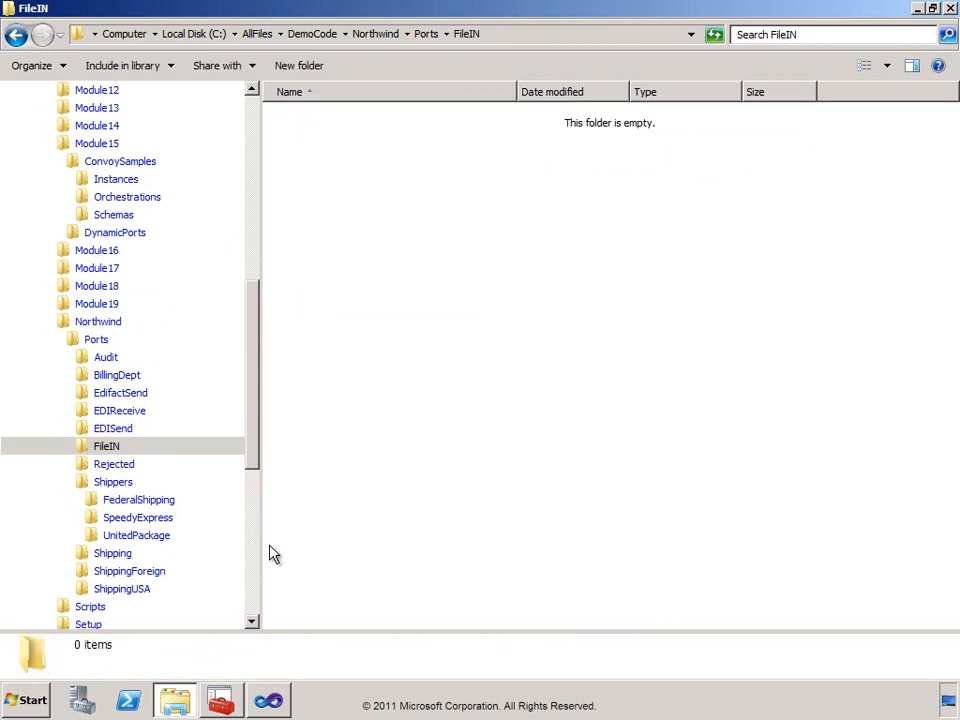
Switch to the BizTalk Server Administration Console, refresh the BizTalk Group overview, and open the running service instances query.
click(222, 702)
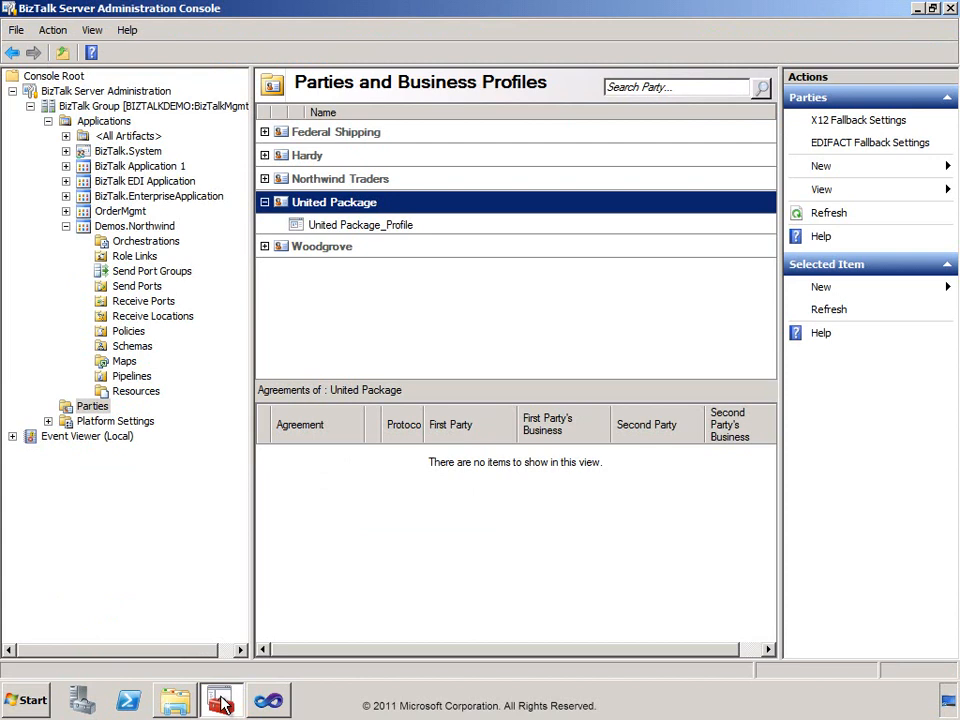
click(55, 108)
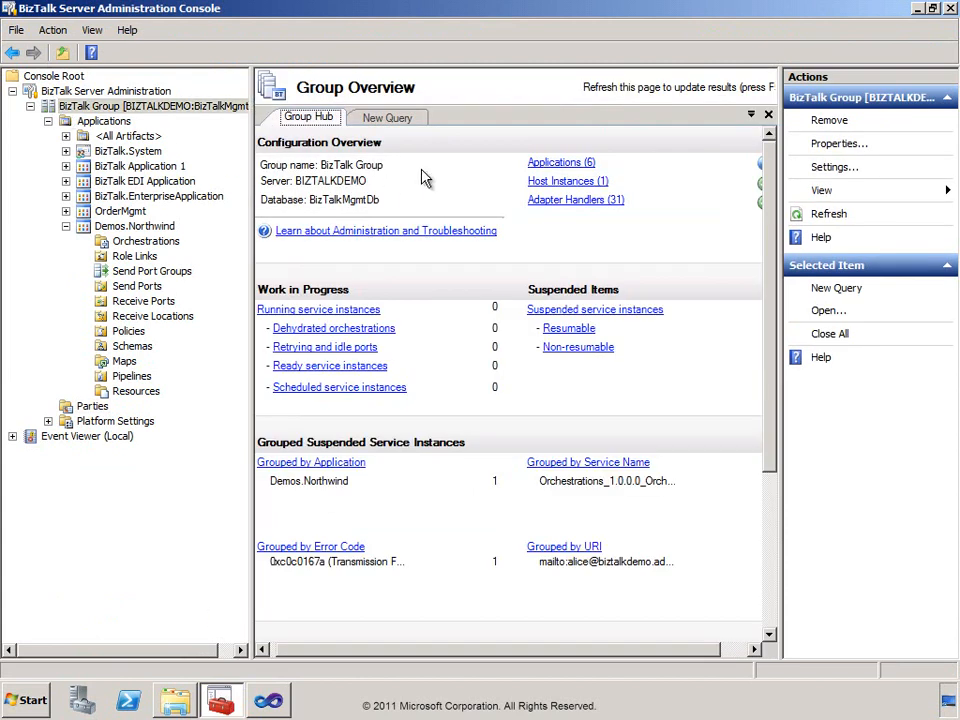
key(F5)
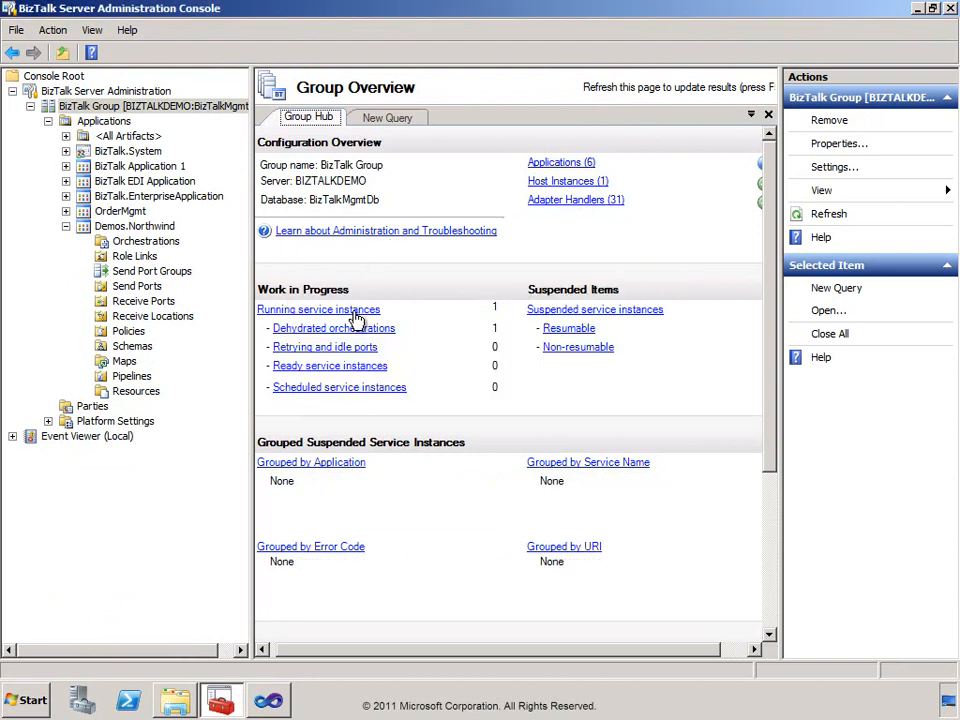
click(356, 314)
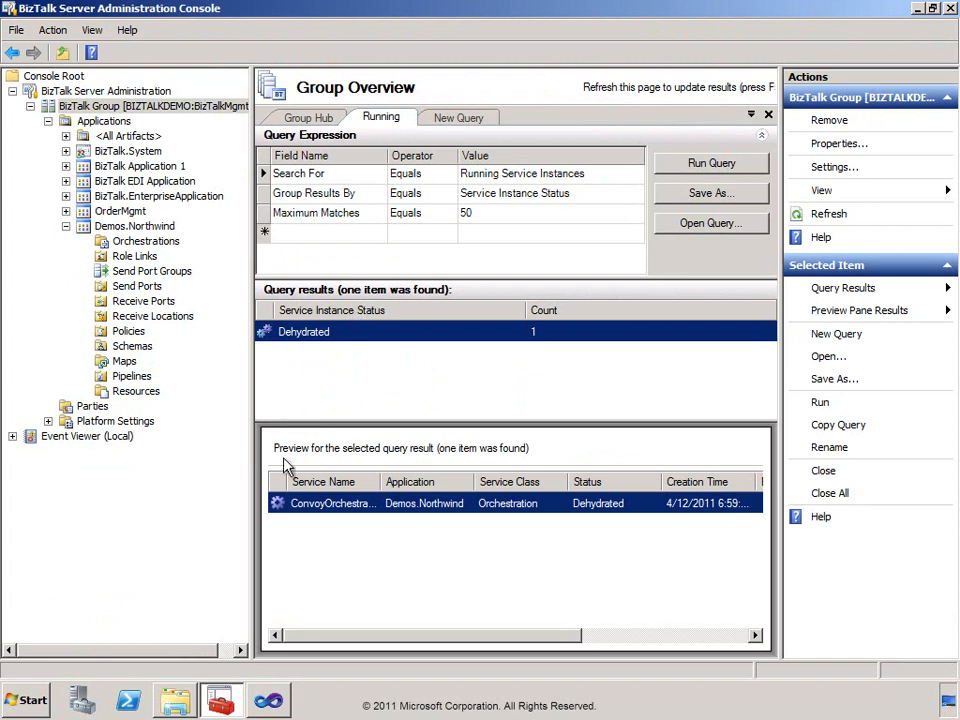
Review the general, error and message details of the dehydrated convoy orchestration instance, and close its service details.
double_click(322, 505)
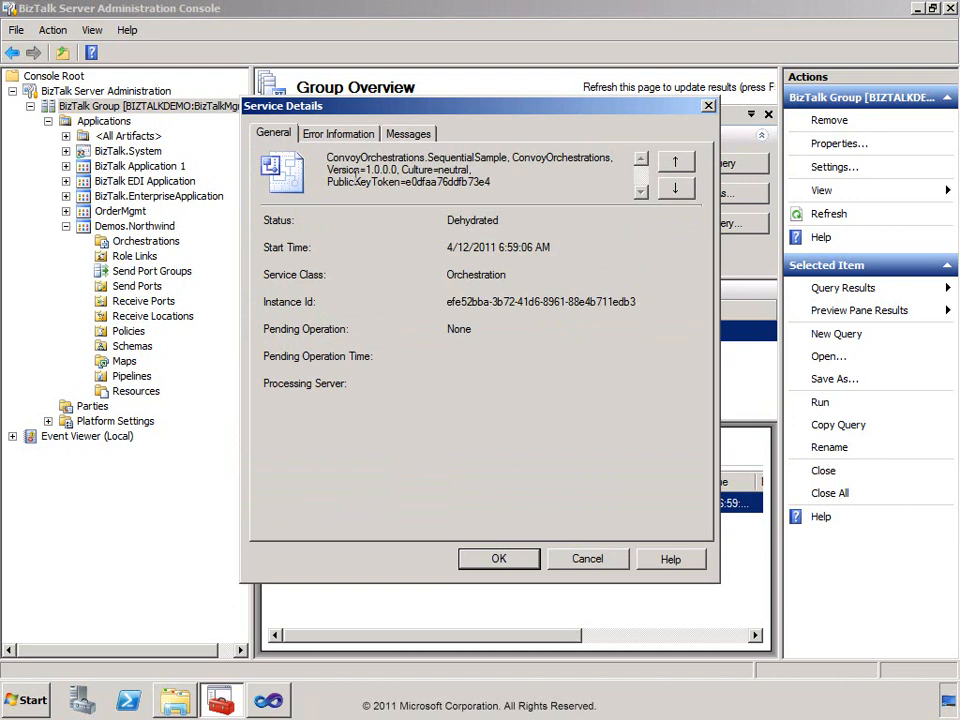
click(340, 134)
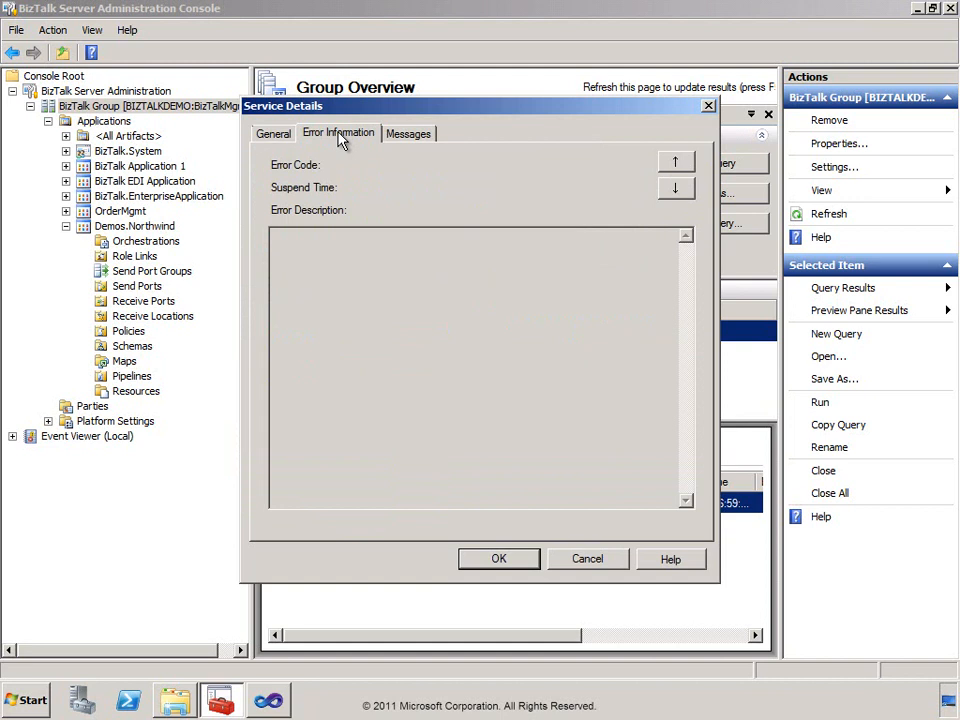
click(406, 136)
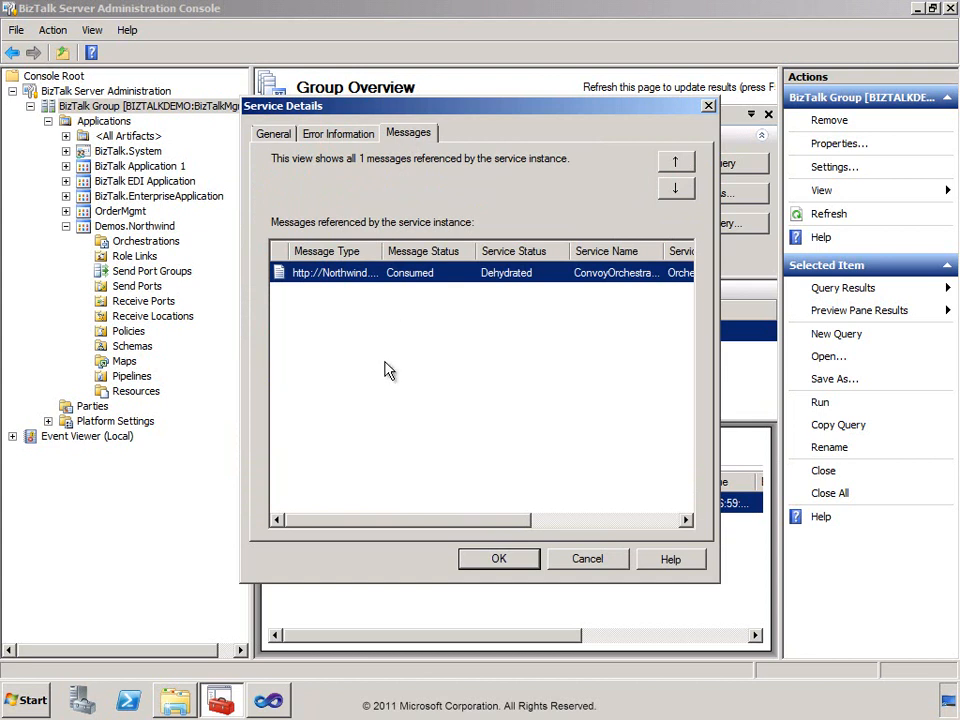
click(499, 559)
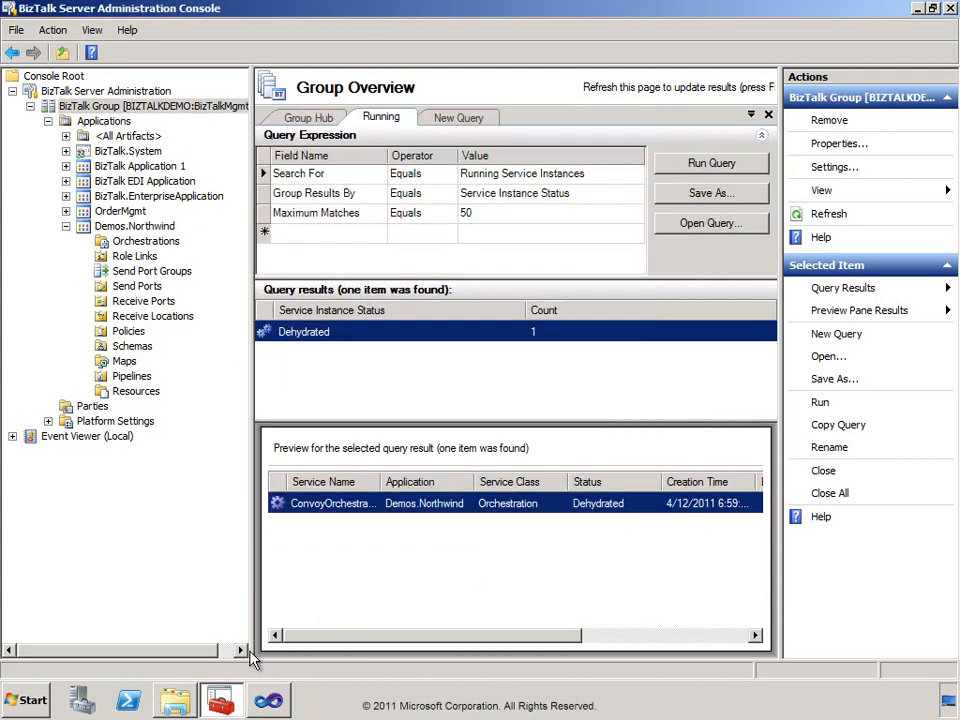
Switch to Windows Explorer and copy BillingRequest_2.txt, BillingRequest_3.txt and BillingRequest_4.txt from ConvoySamples\Instances into the Northwind\Ports\FileIN folder.
click(175, 704)
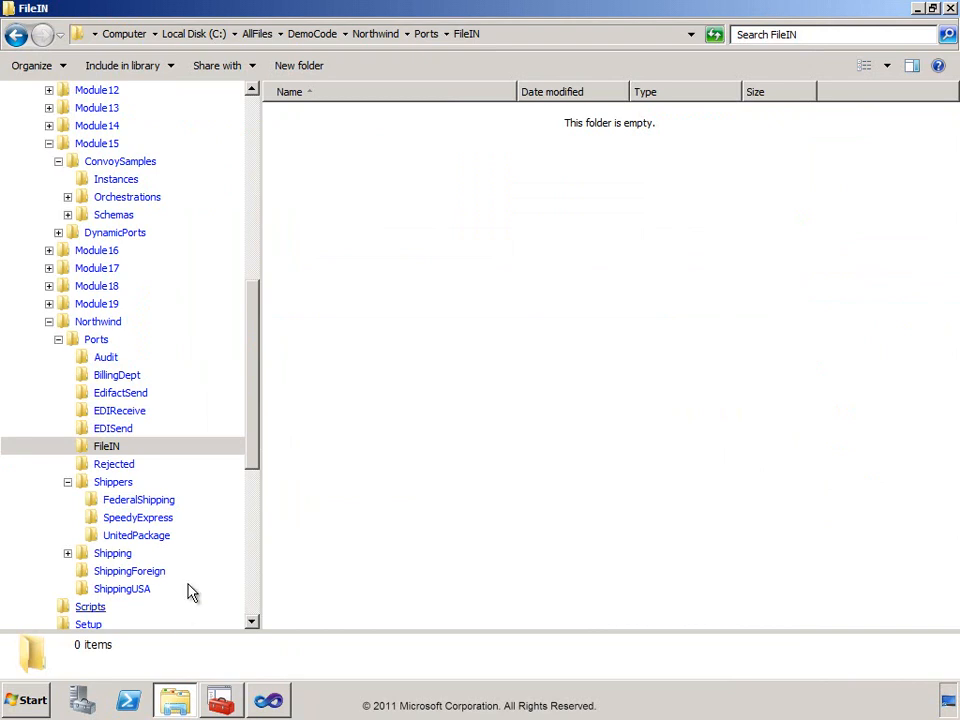
click(85, 186)
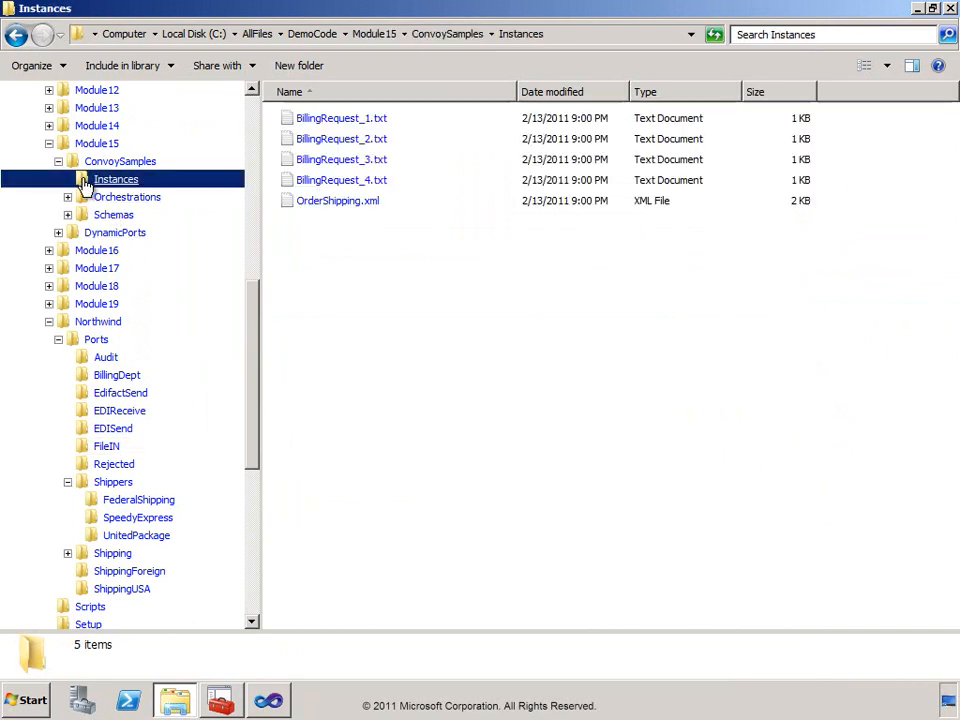
click(326, 144)
shift+click(336, 188)
right_click(336, 188)
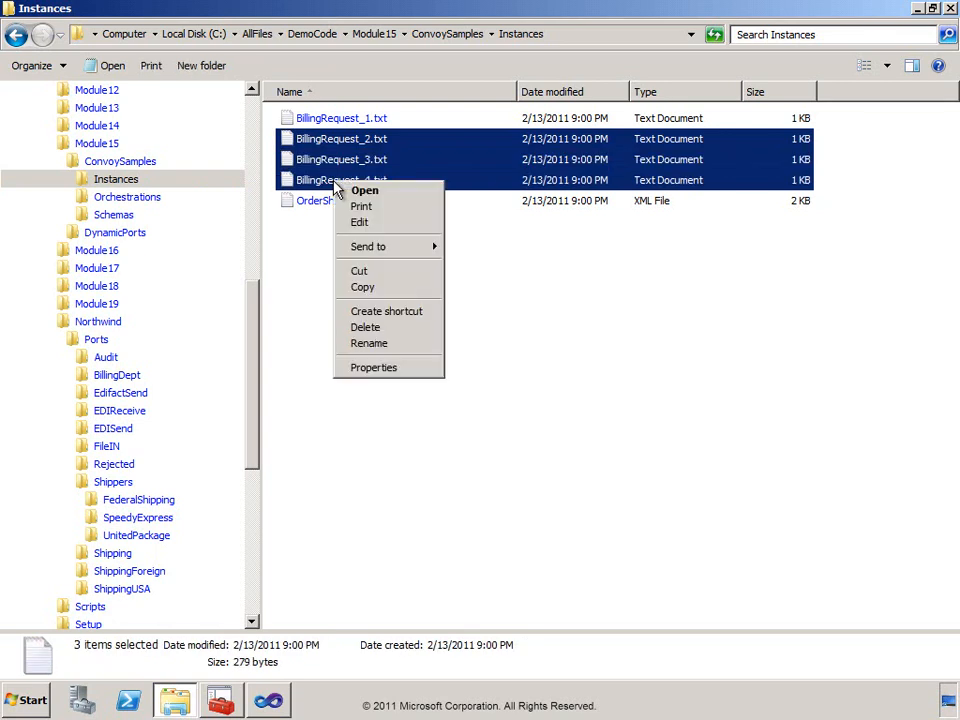
click(362, 288)
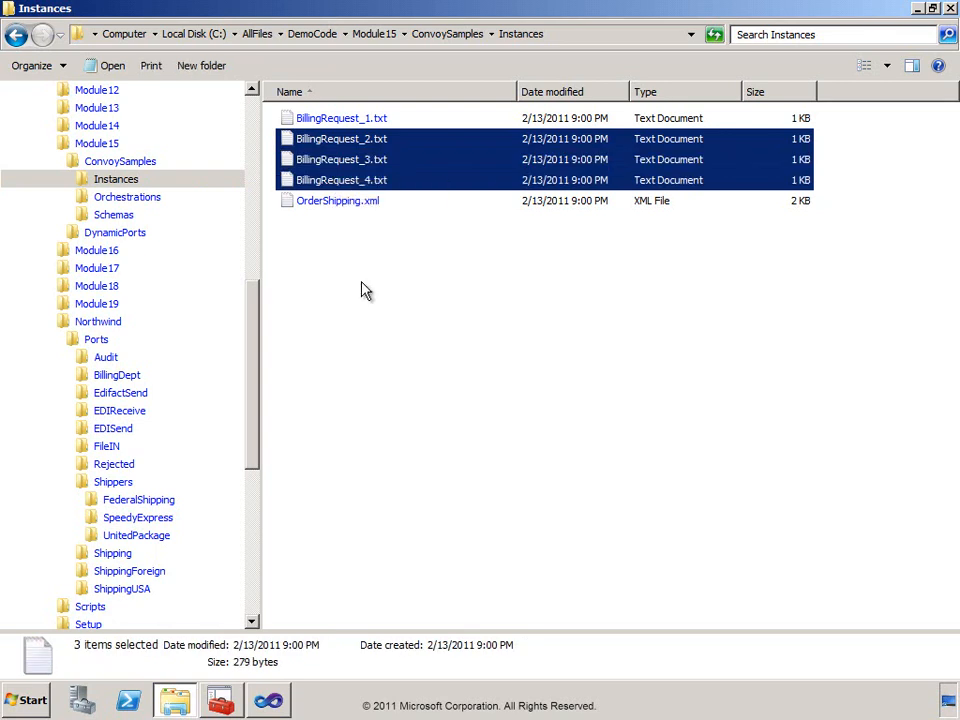
click(87, 449)
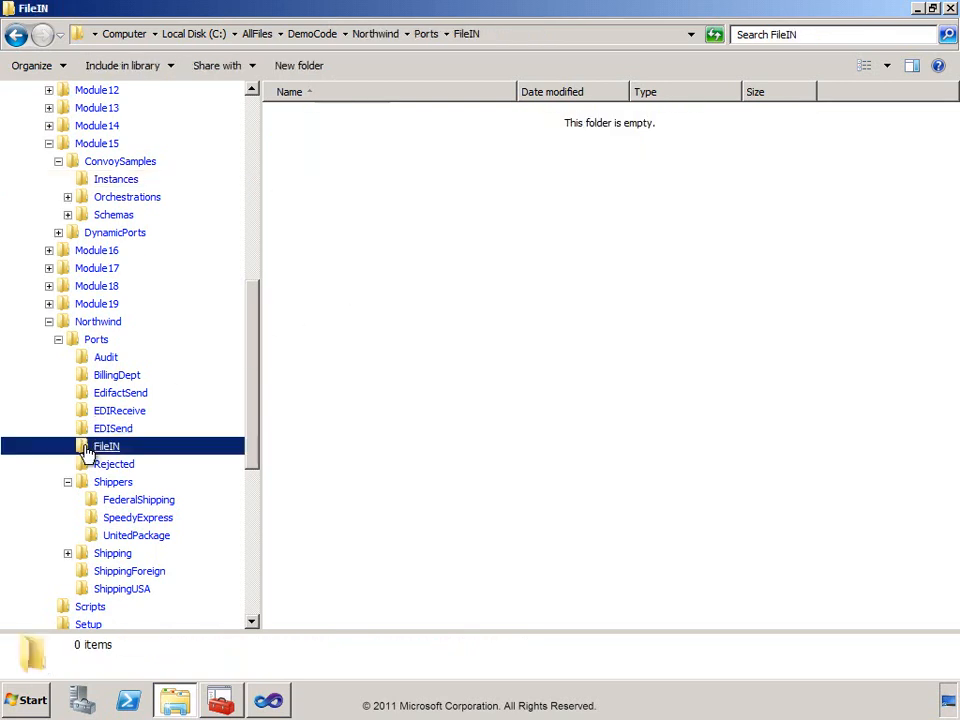
right_click(375, 232)
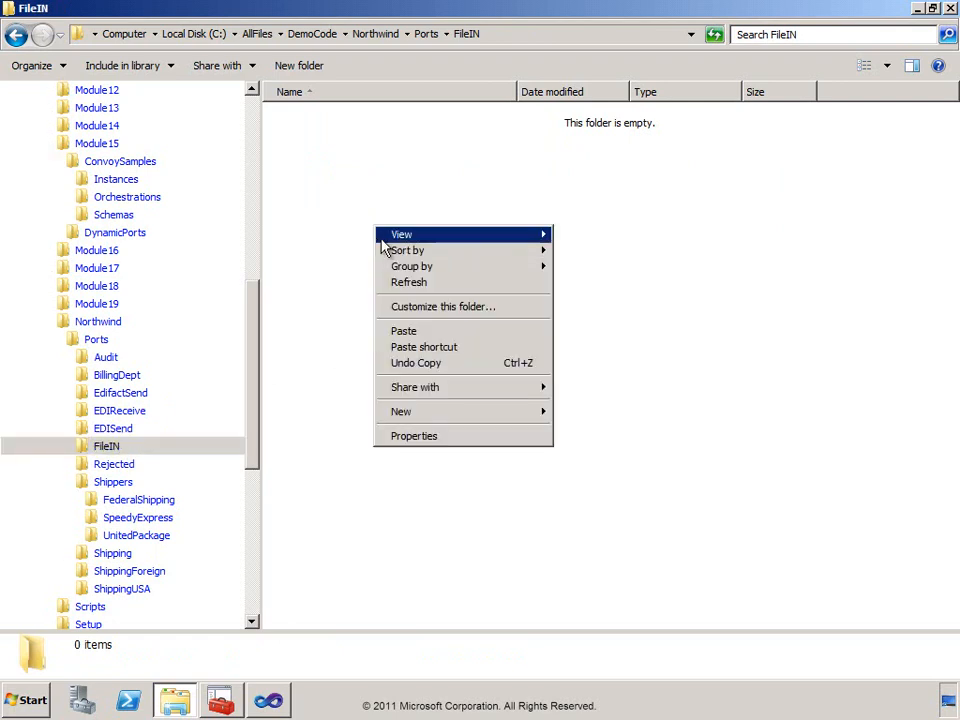
click(420, 332)
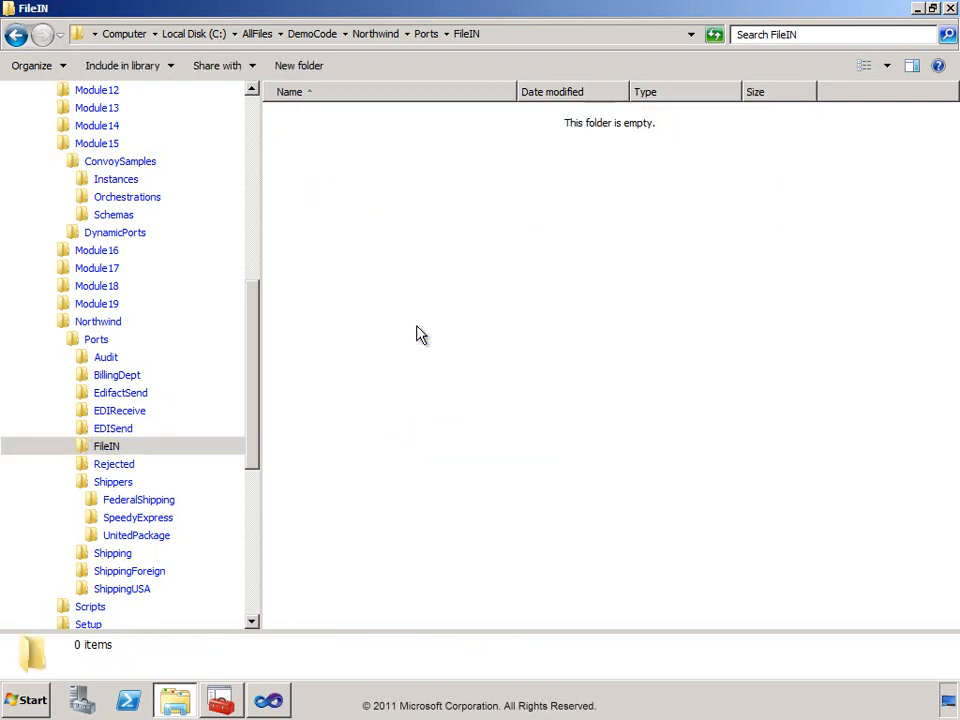
Check the Audit folder's output, and in the BizTalk Administration Console rerun the running instances query and inspect the SequentialSample instance's general details.
click(104, 357)
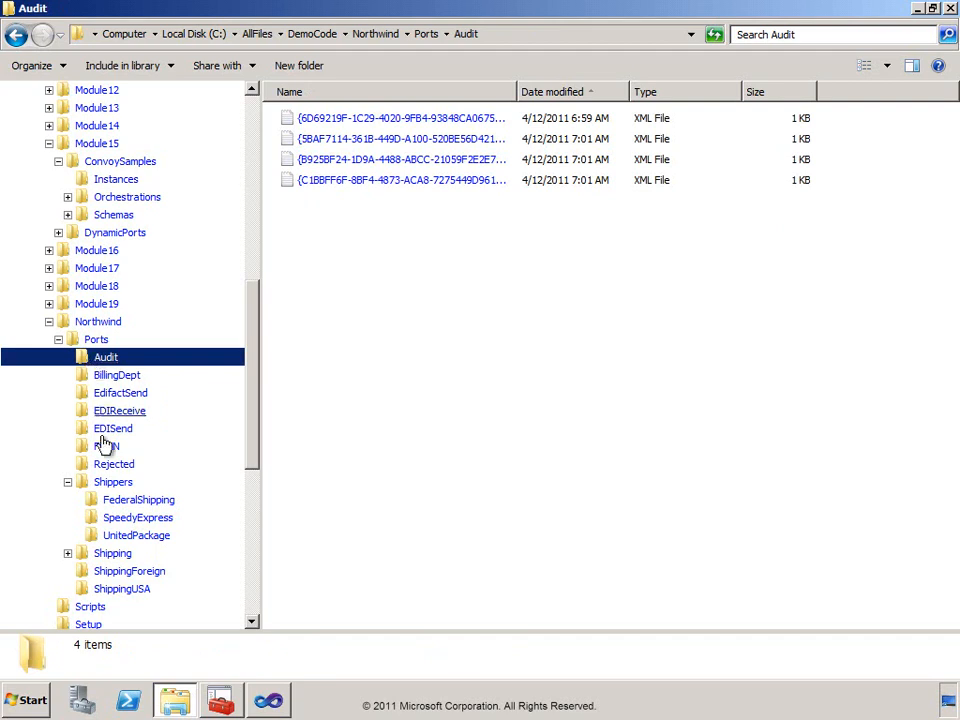
click(222, 705)
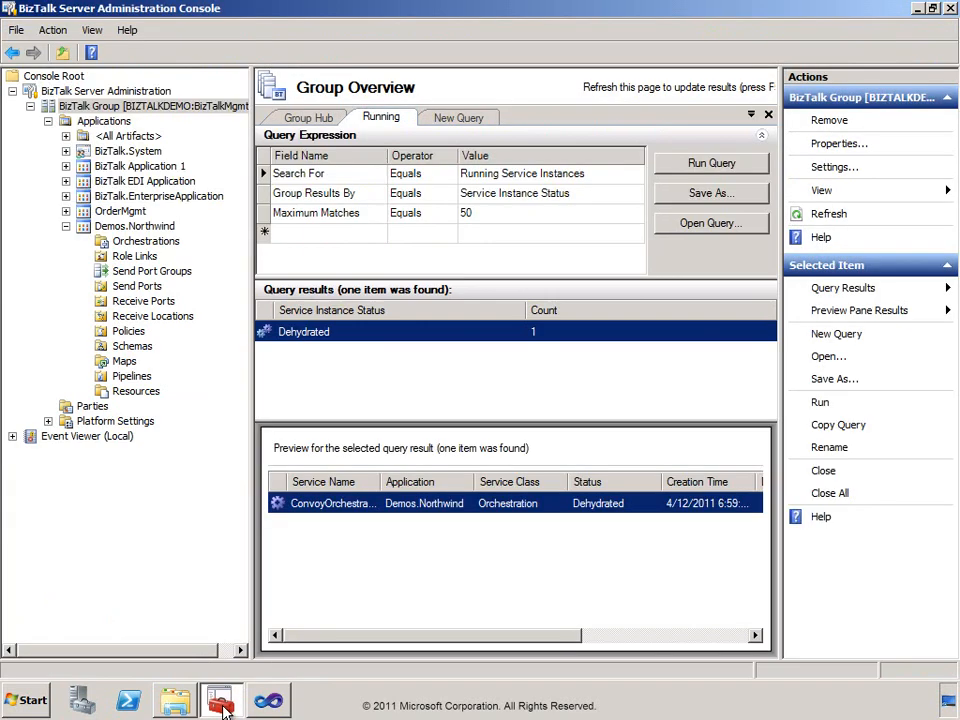
click(697, 163)
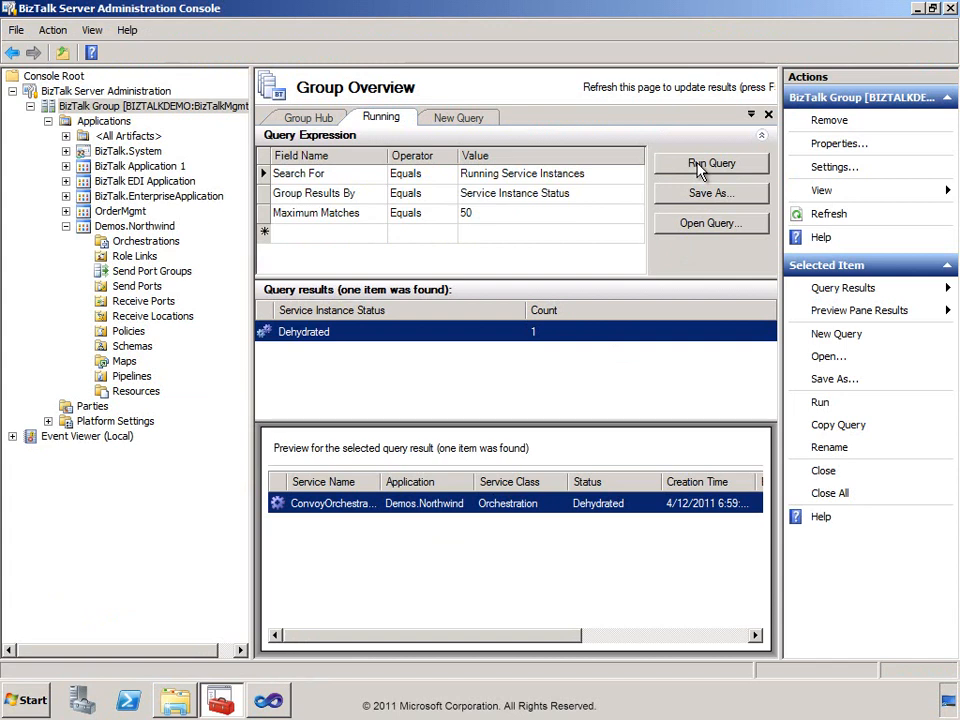
double_click(380, 485)
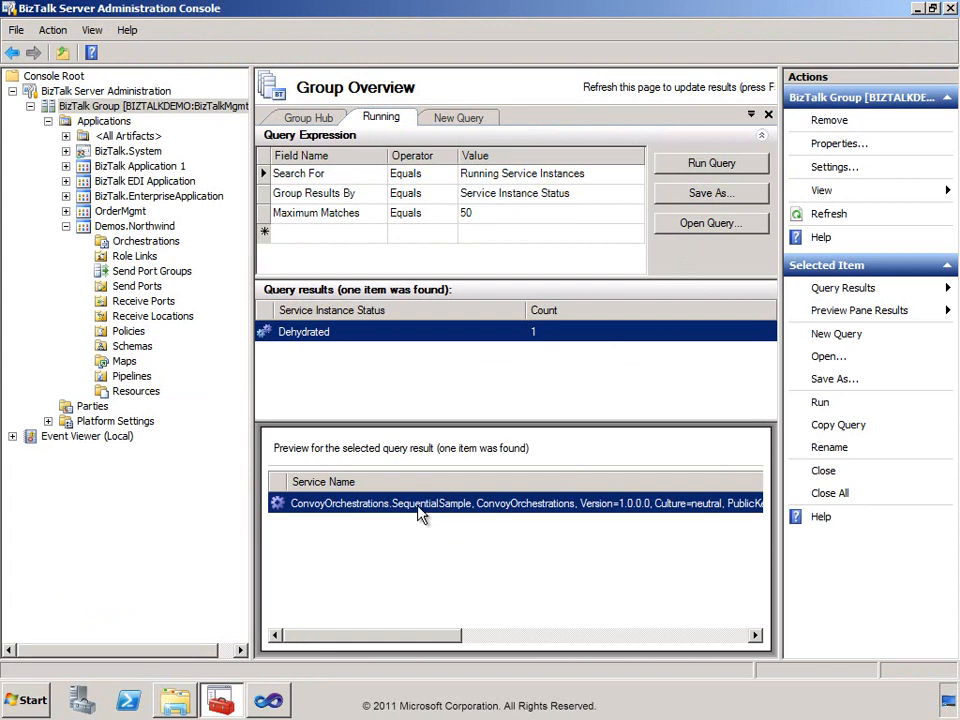
double_click(420, 506)
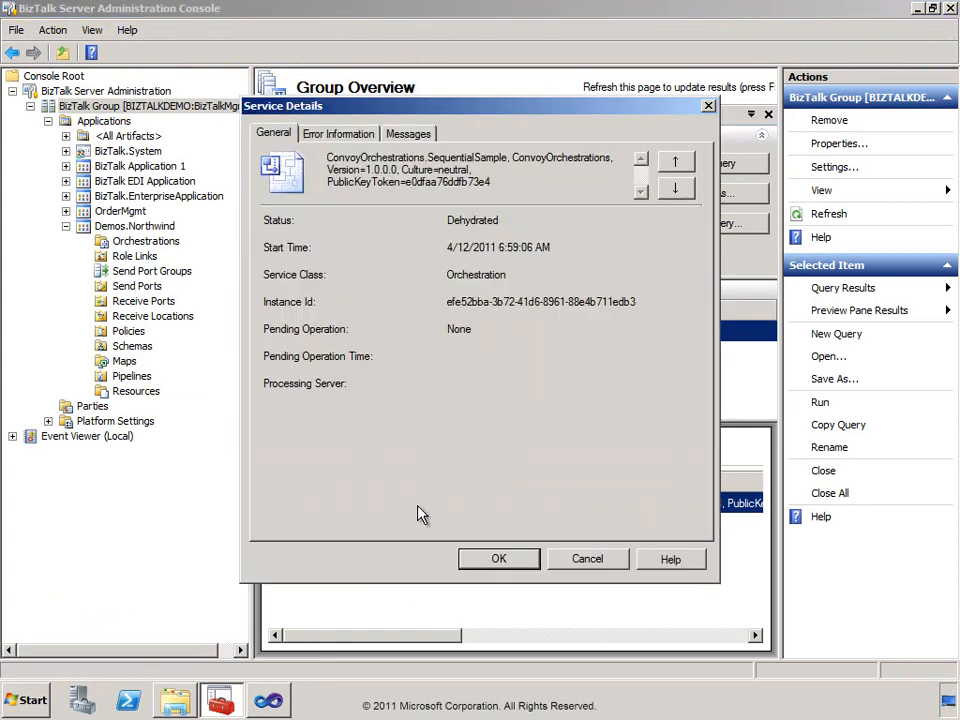
click(588, 560)
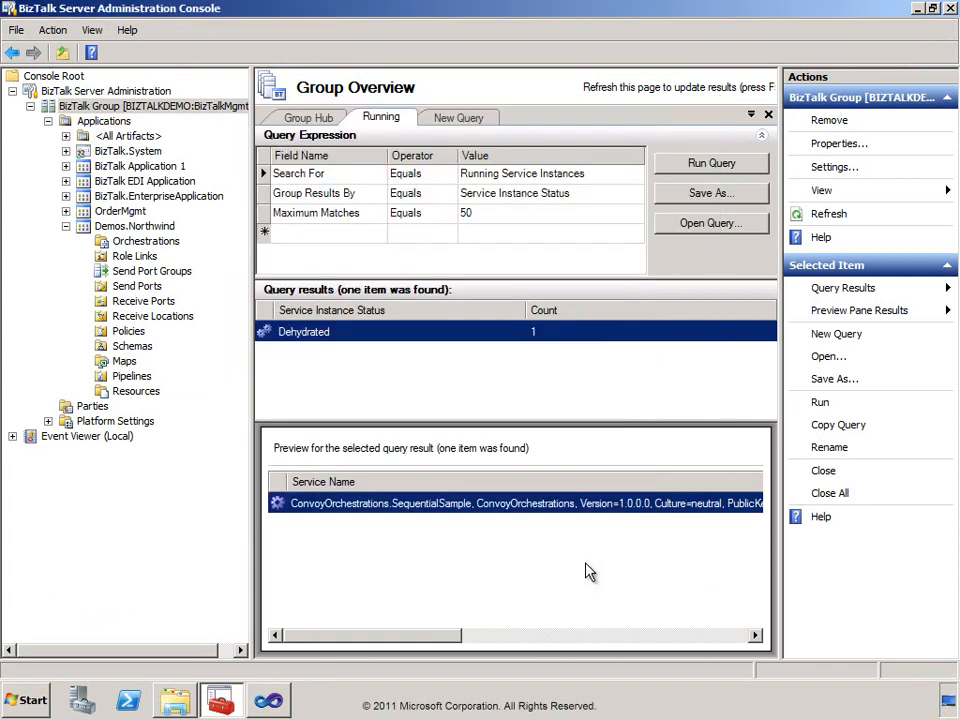
Switch to Windows Explorer and copy OrderShipping.xml from ConvoySamples\Instances into the Northwind\Ports\FileIN folder.
click(186, 704)
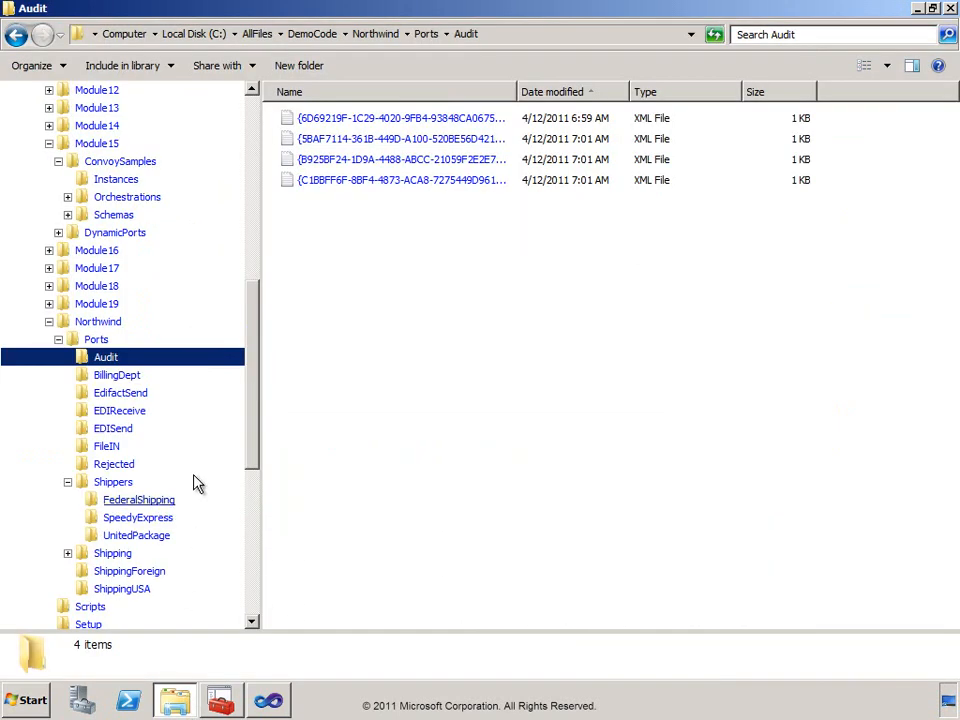
click(90, 181)
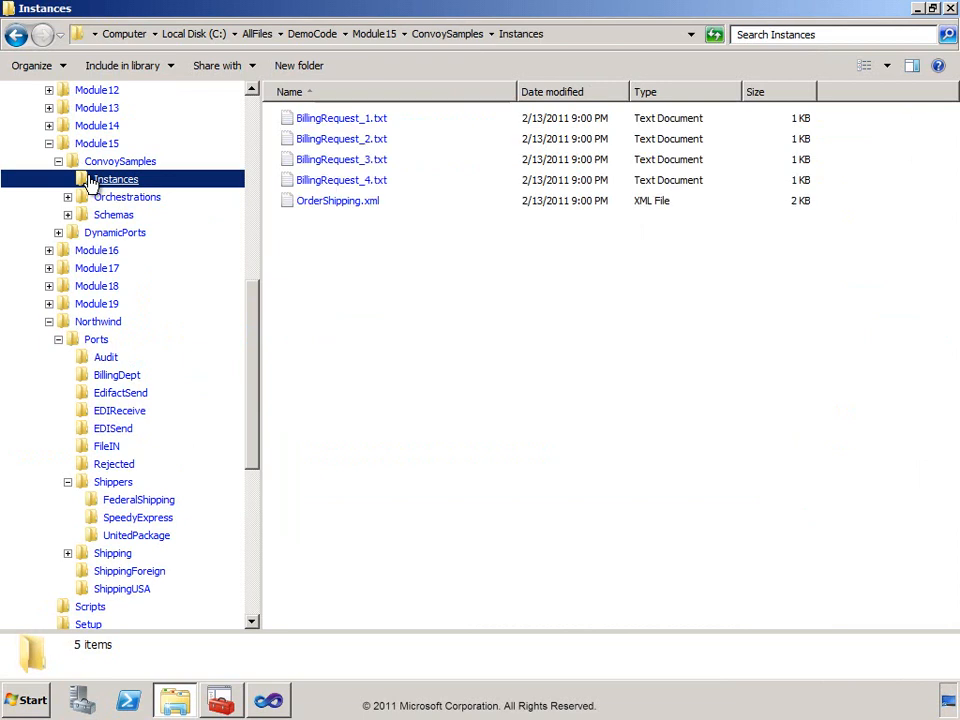
right_click(294, 205)
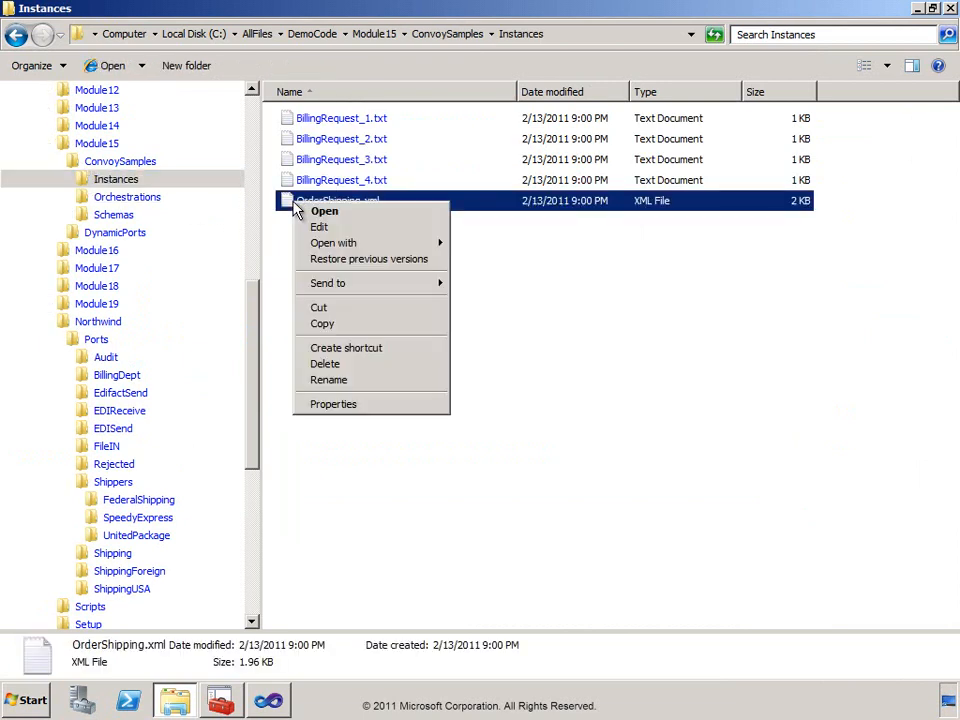
click(320, 326)
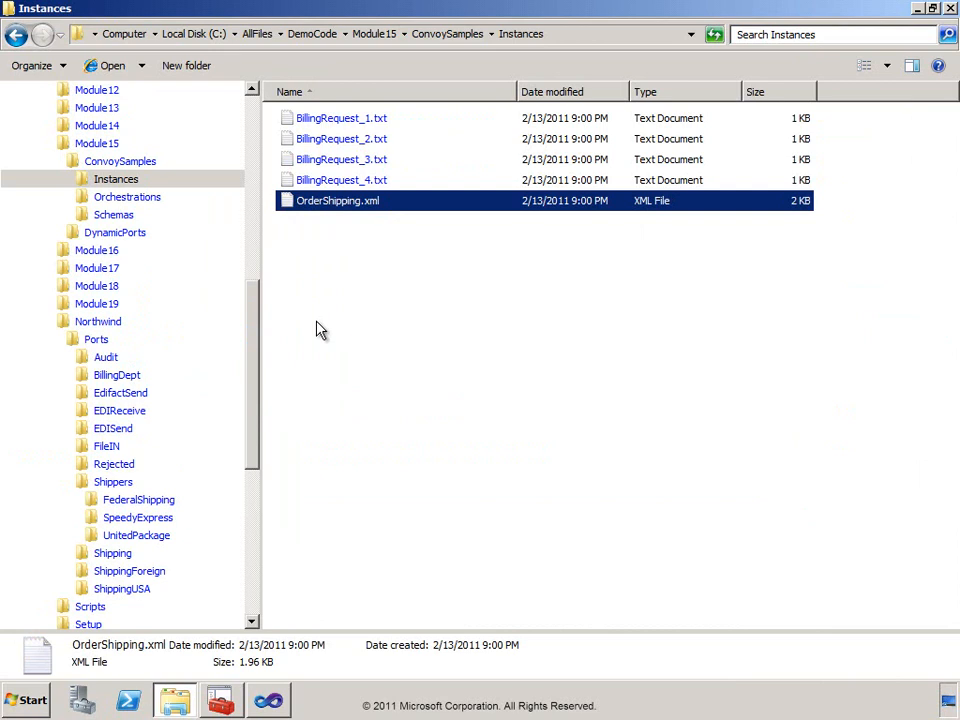
click(88, 451)
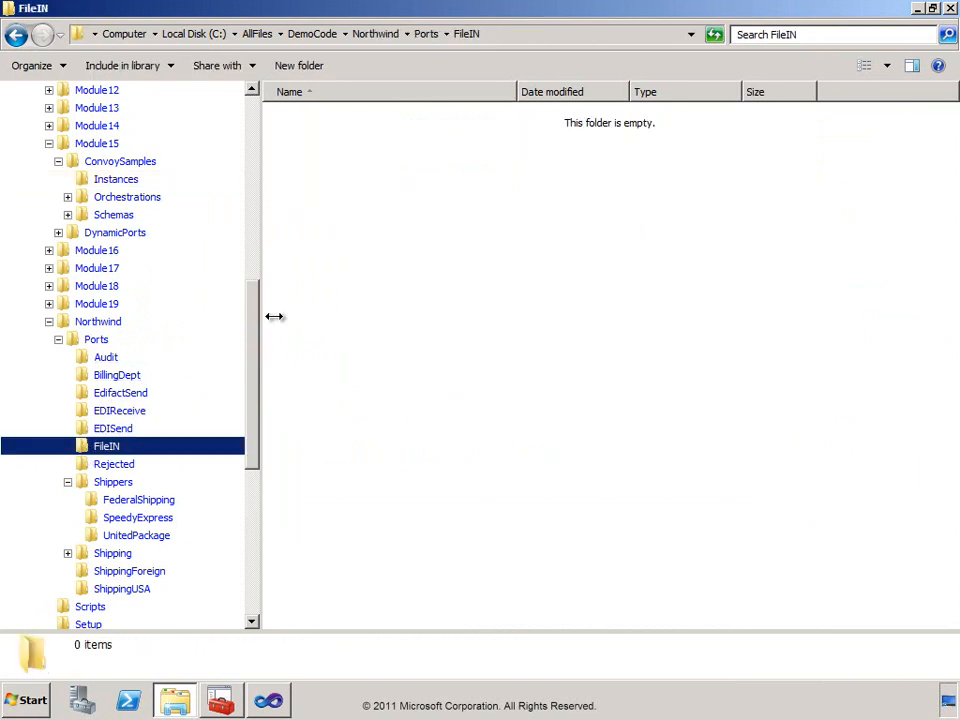
right_click(318, 221)
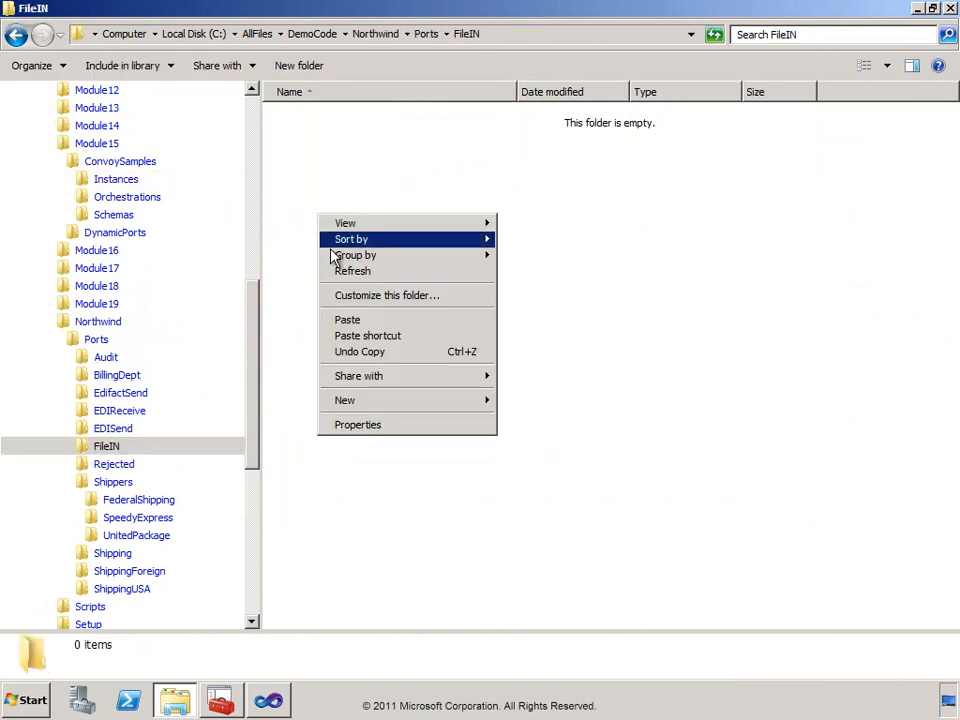
click(350, 321)
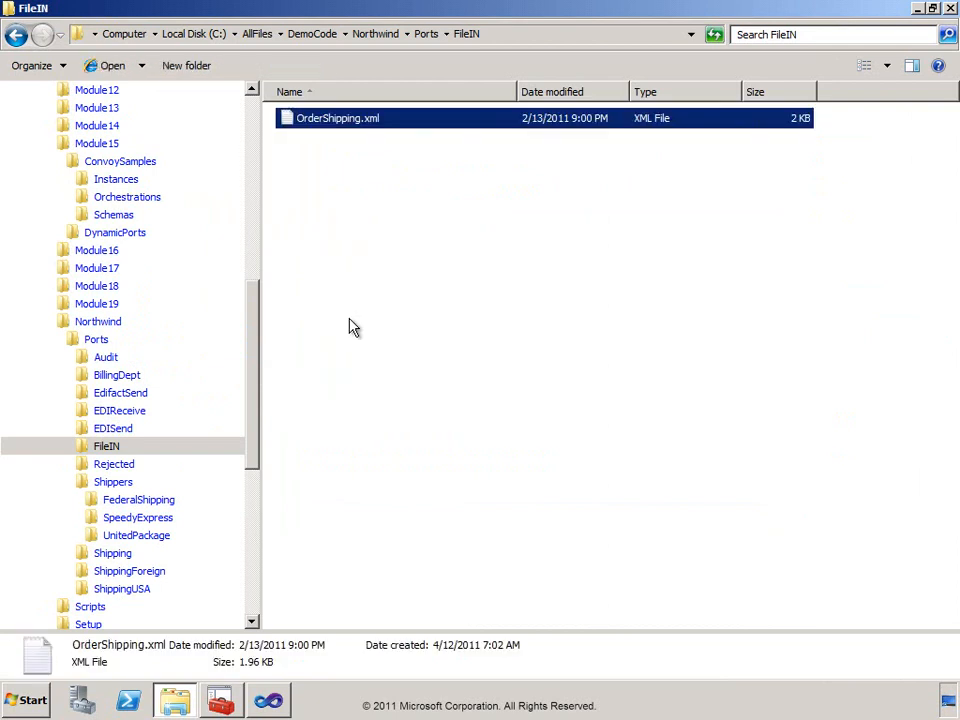
Rerun the running service instances query in the BizTalk Administration Console, and check the Audit folder's output in Windows Explorer.
click(220, 703)
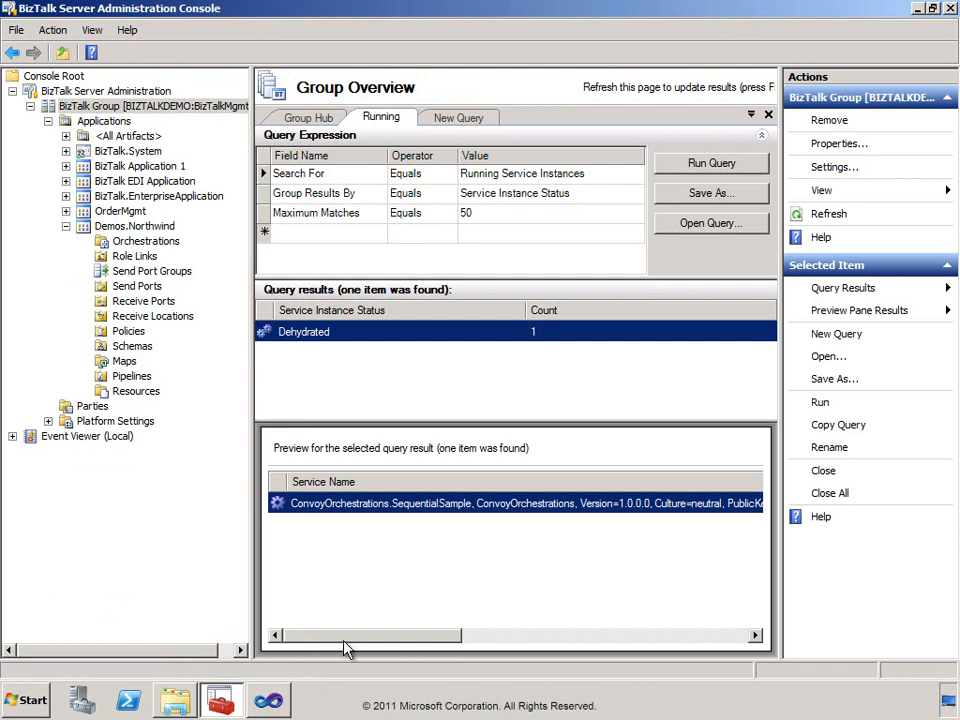
click(700, 165)
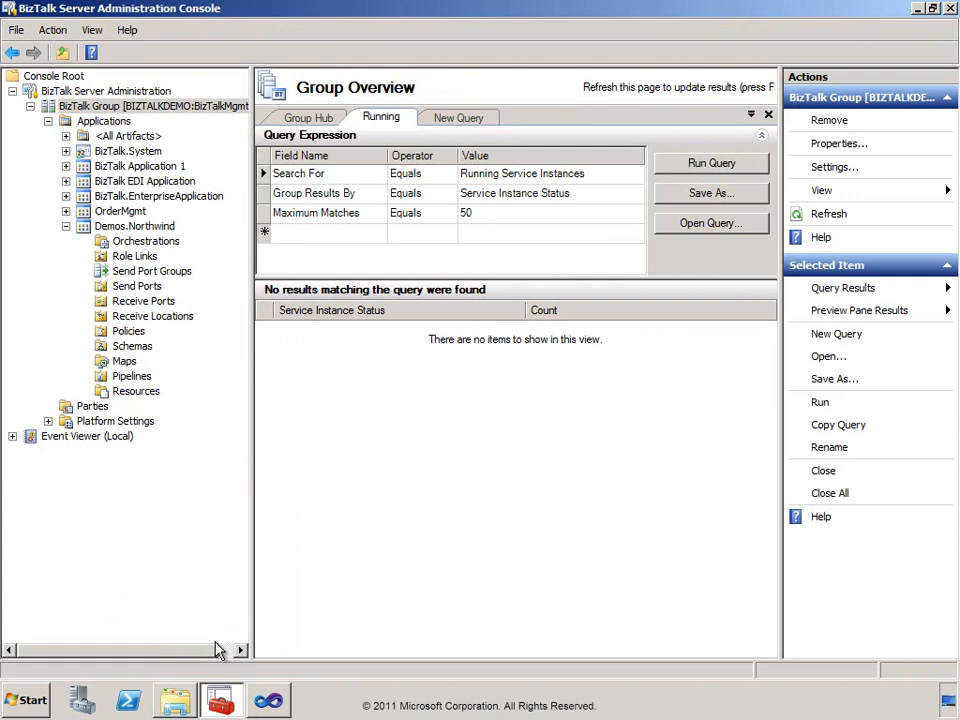
click(176, 701)
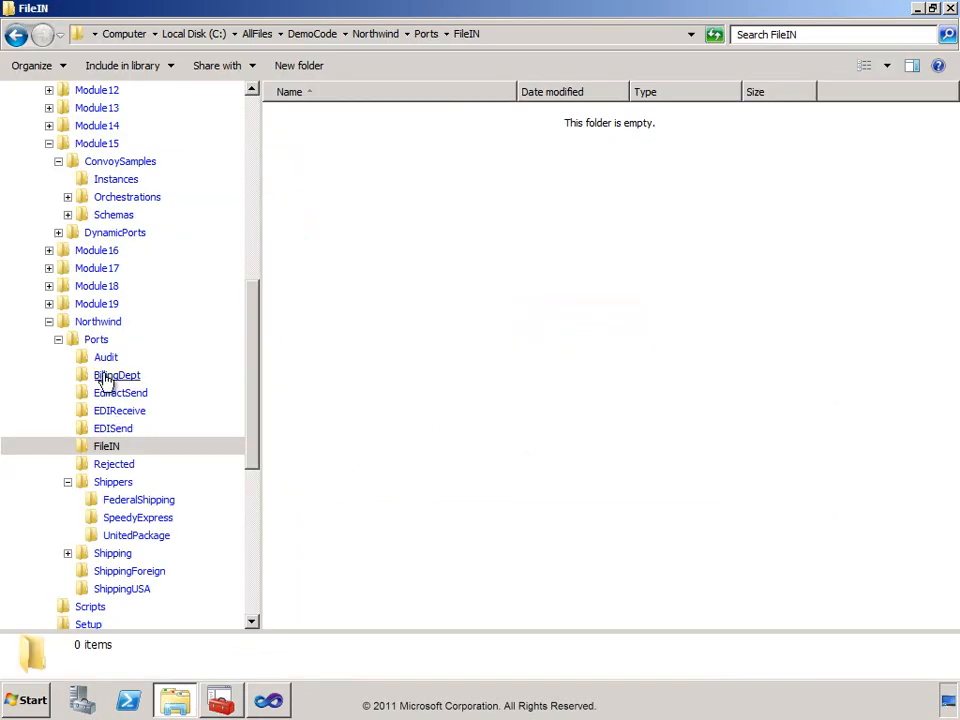
click(88, 362)
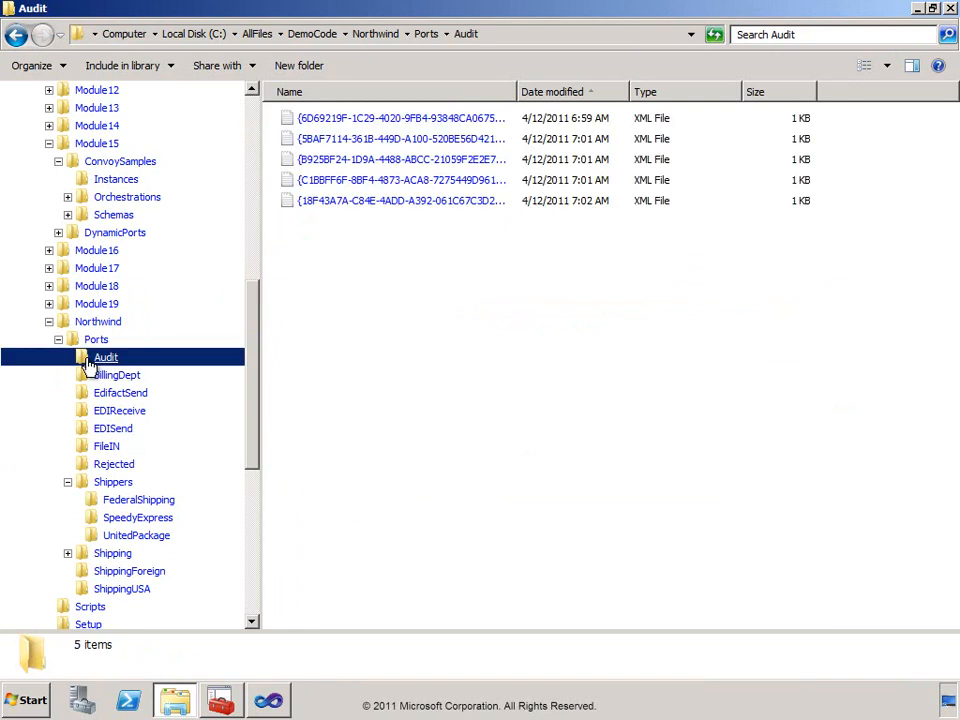
Delete all the XML files in the Northwind\Ports\Audit folder.
drag(357, 268, 410, 122)
key(Delete)
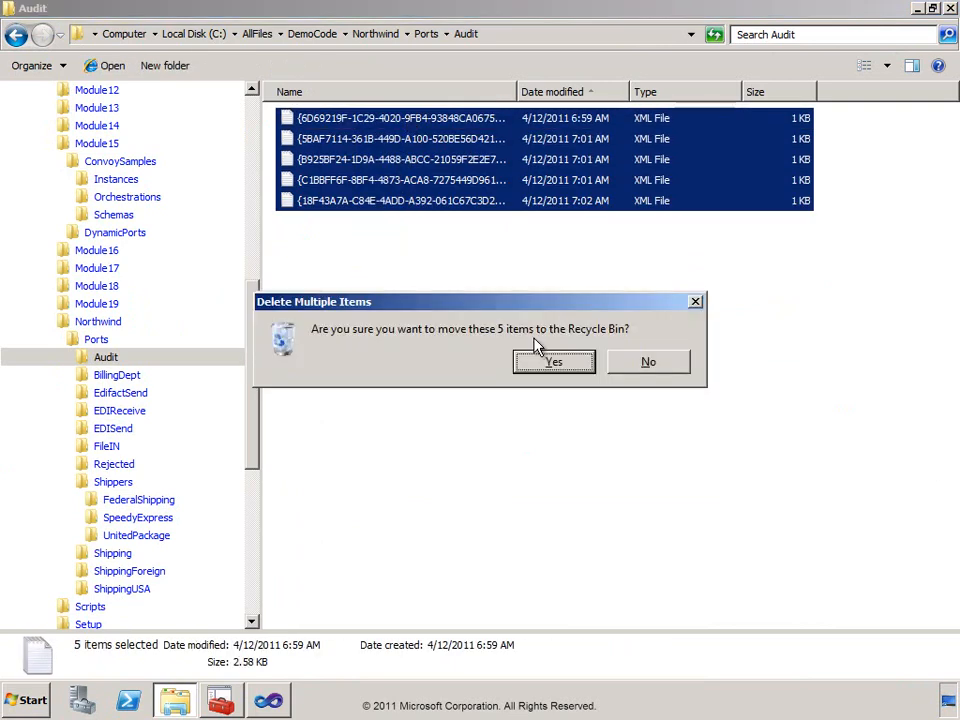
click(555, 362)
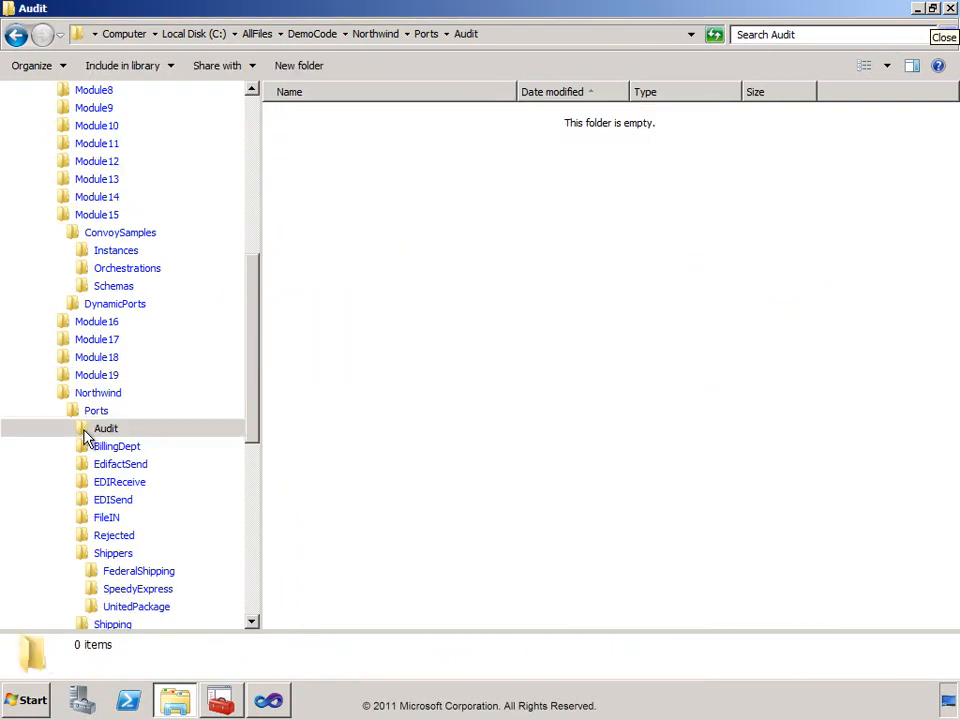
click(85, 436)
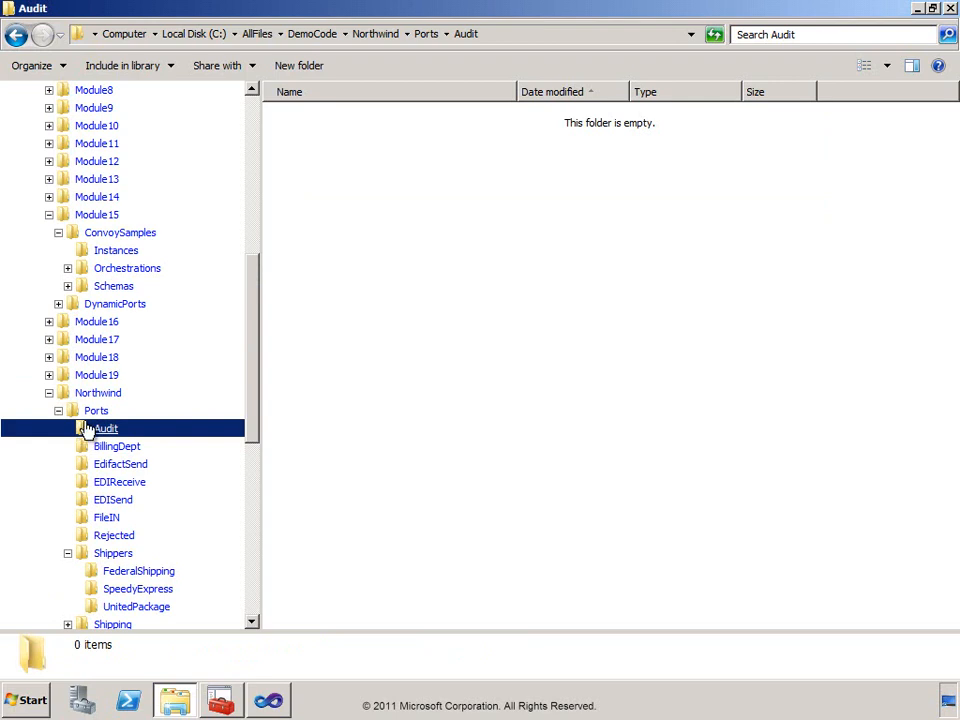
Run CopyAllMessages.cmd from the Module15\ConvoySamples folder and let the script continue past its pauses until it closes.
click(78, 238)
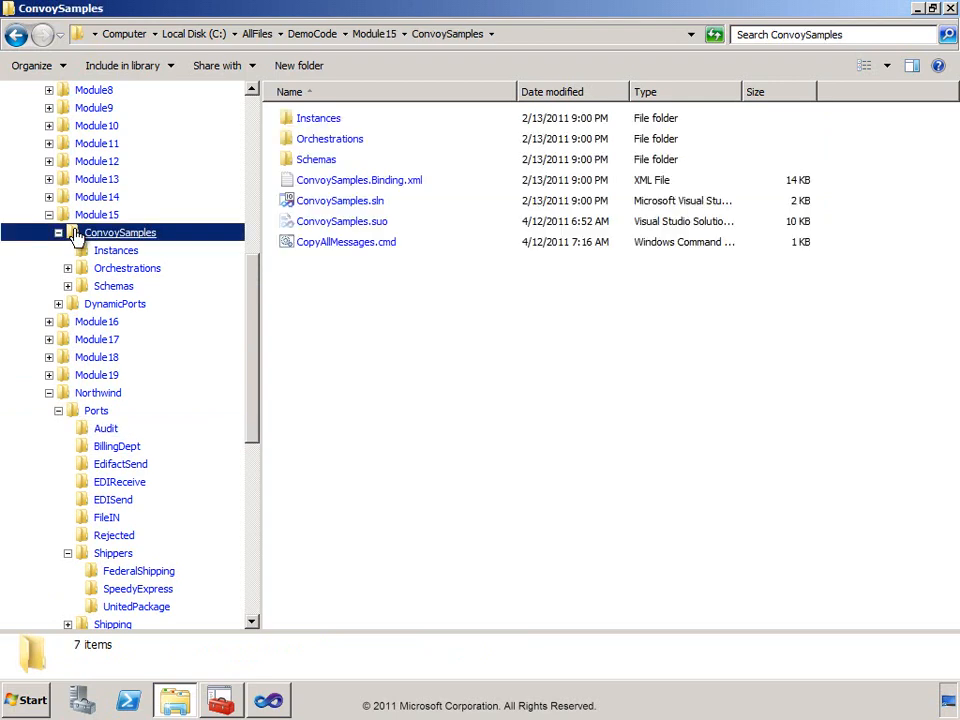
double_click(284, 244)
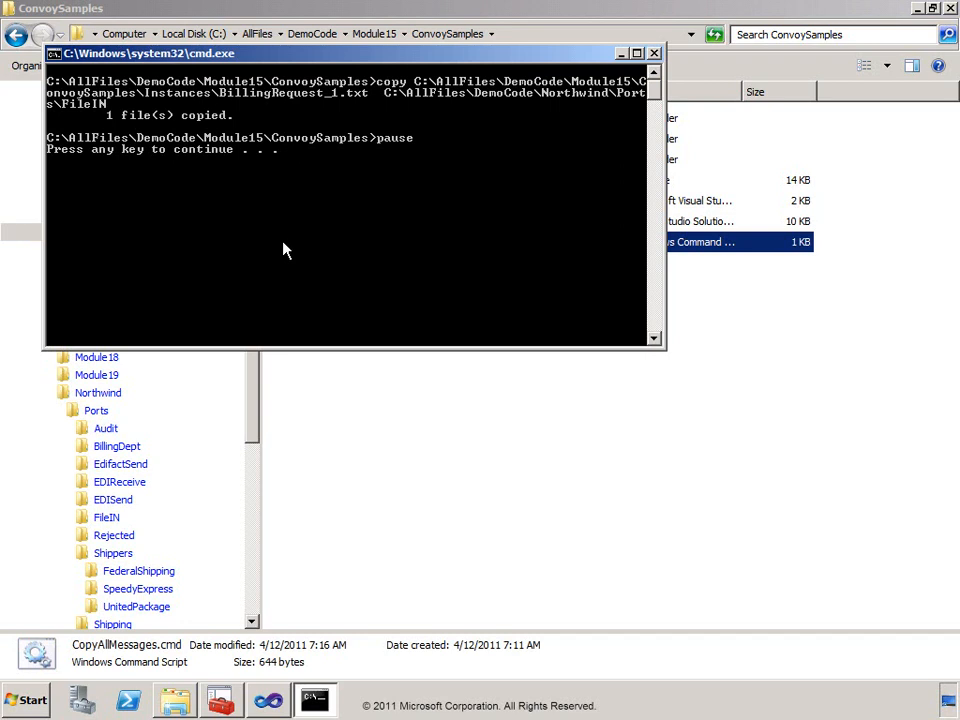
key(space)
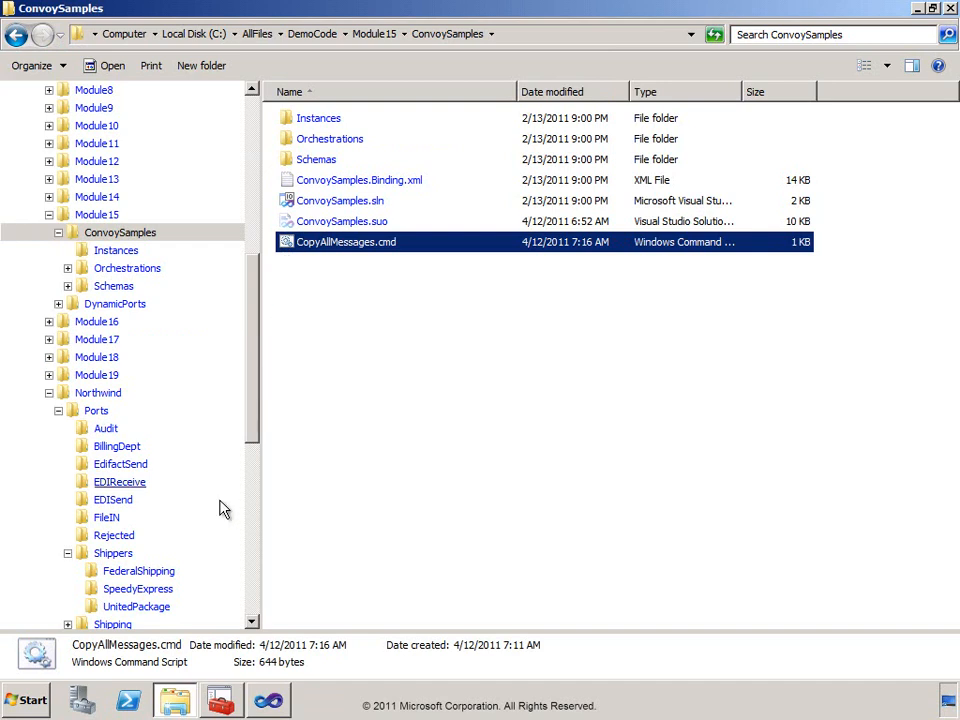
Switch to the BizTalk Administration Console and rerun the running service instances query and the suspended service instances query.
click(222, 703)
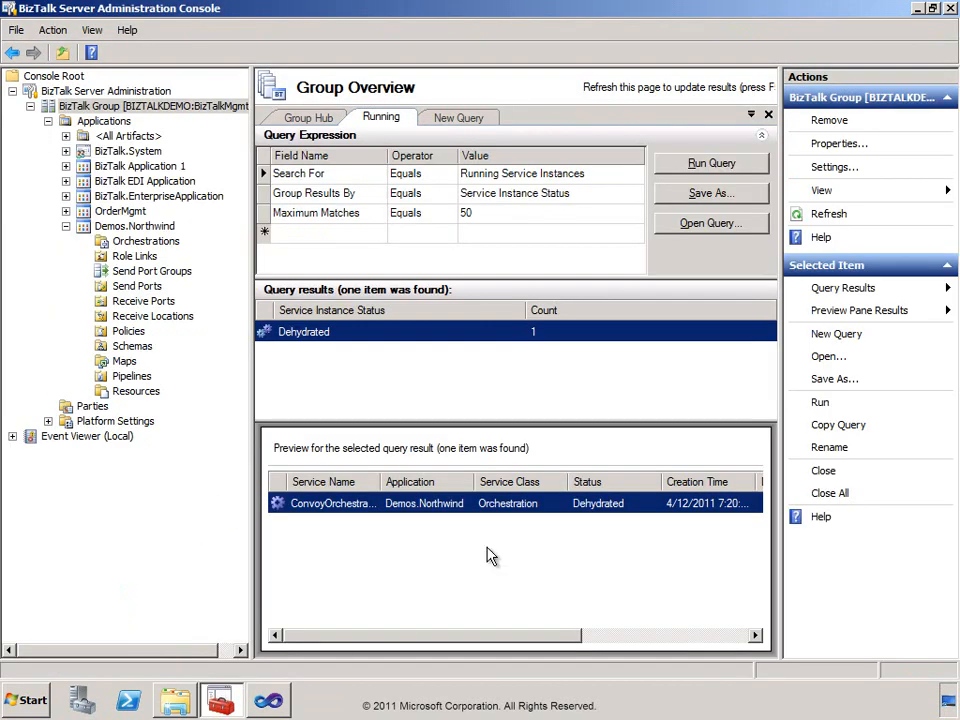
click(695, 166)
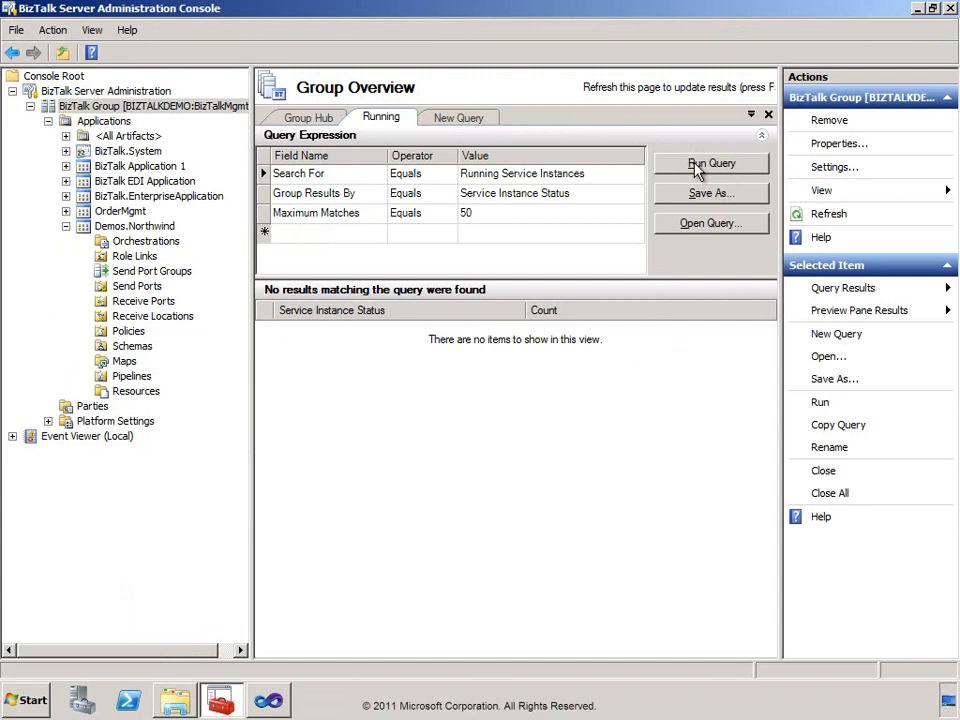
click(469, 119)
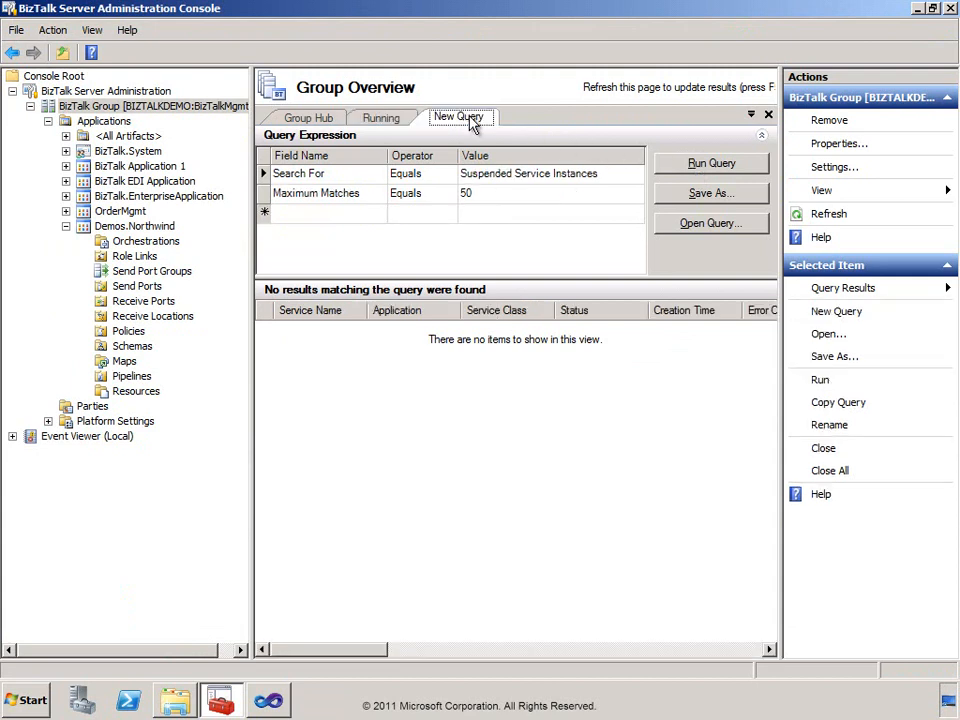
click(702, 166)
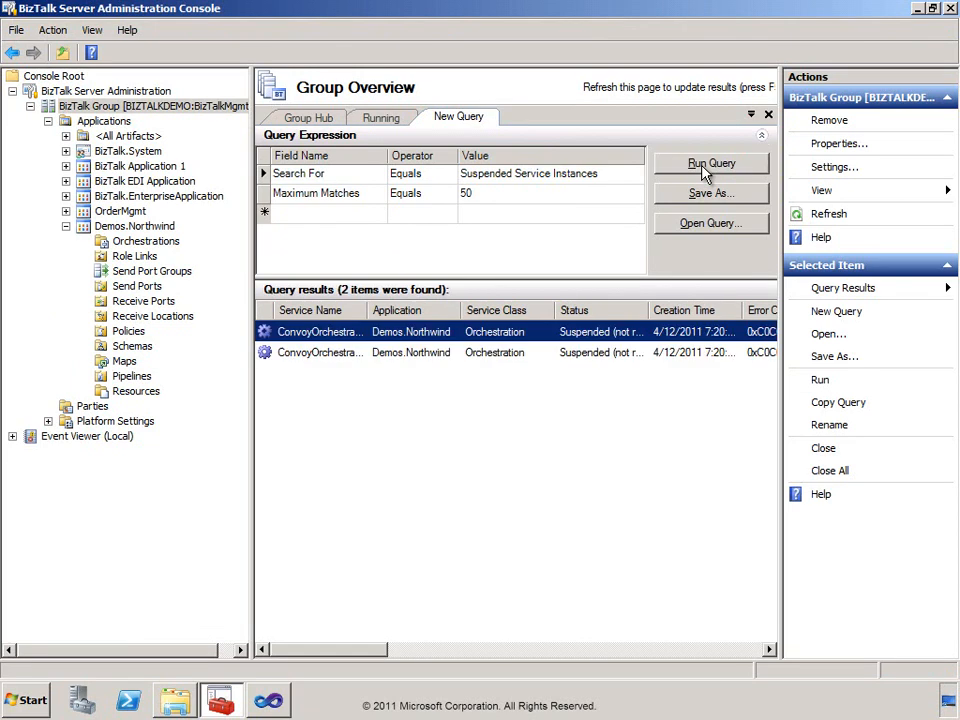
Inspect the first suspended instance's error information and its referenced messages, widening the message type, message status and service status columns.
click(333, 338)
double_click(333, 333)
click(358, 146)
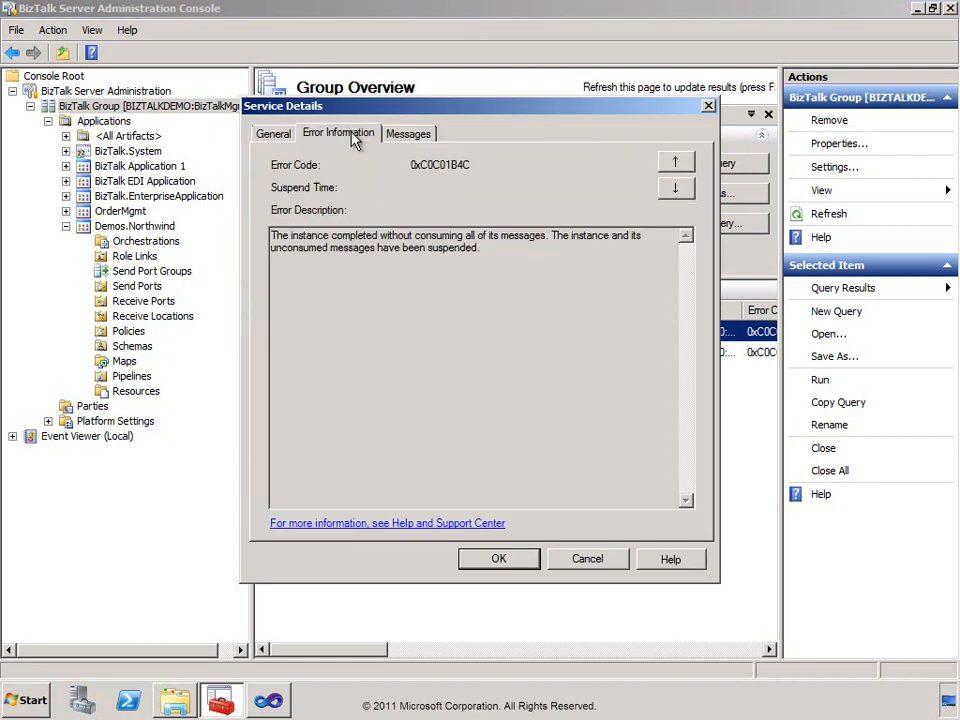
click(492, 254)
click(407, 134)
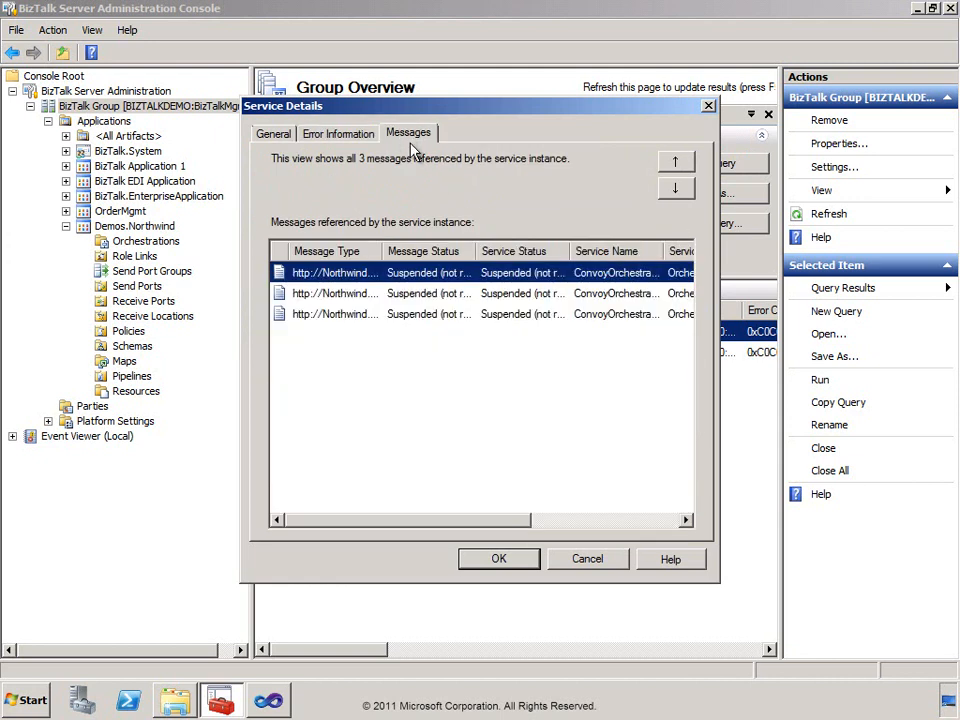
double_click(567, 249)
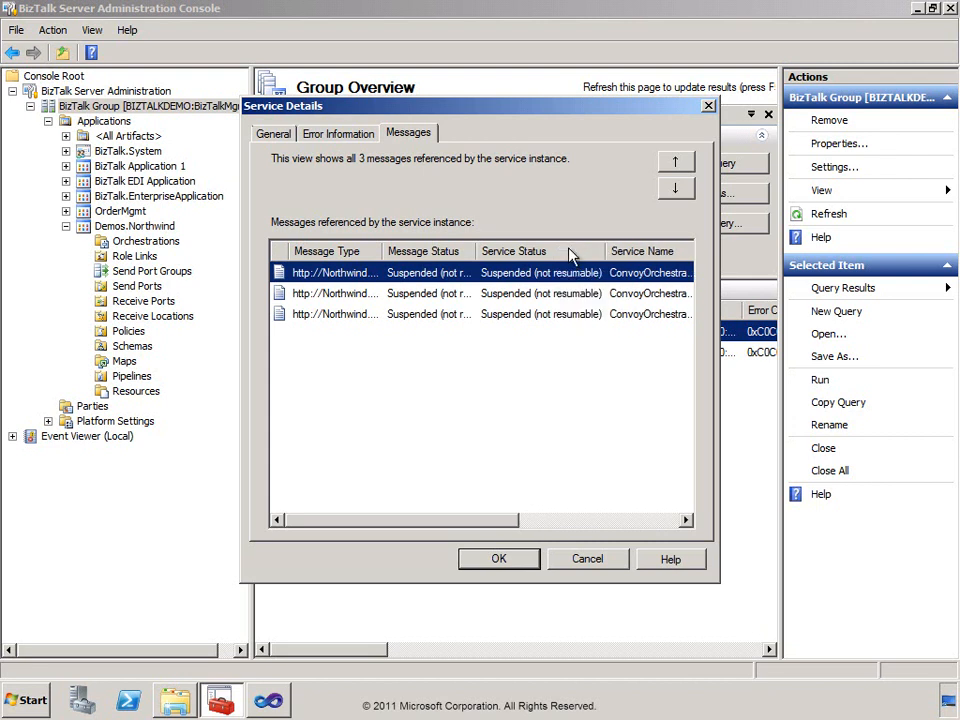
double_click(477, 251)
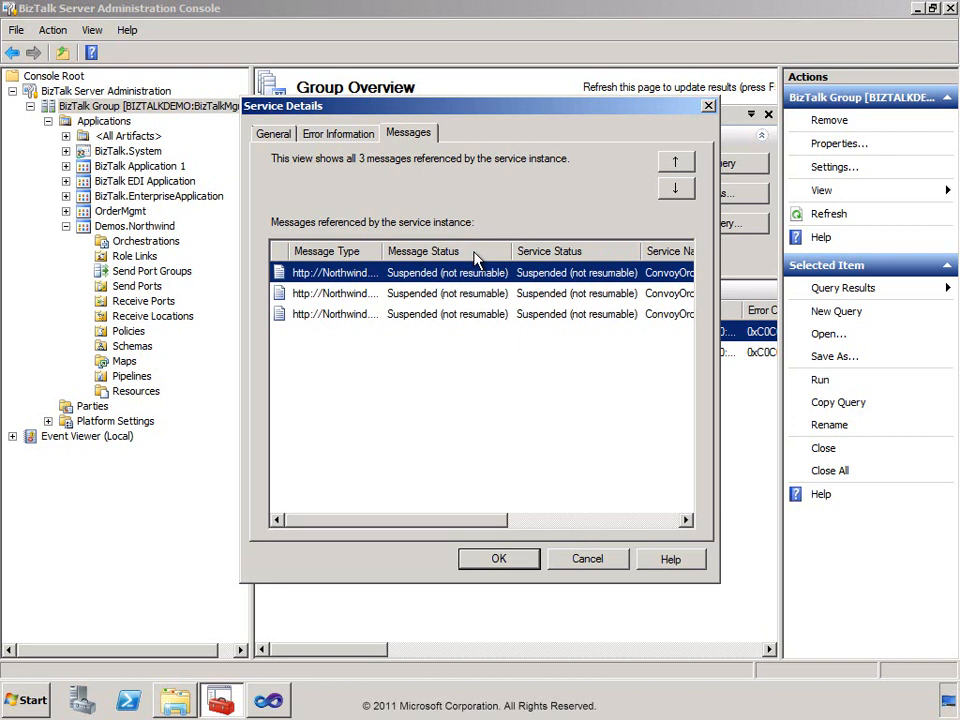
double_click(383, 251)
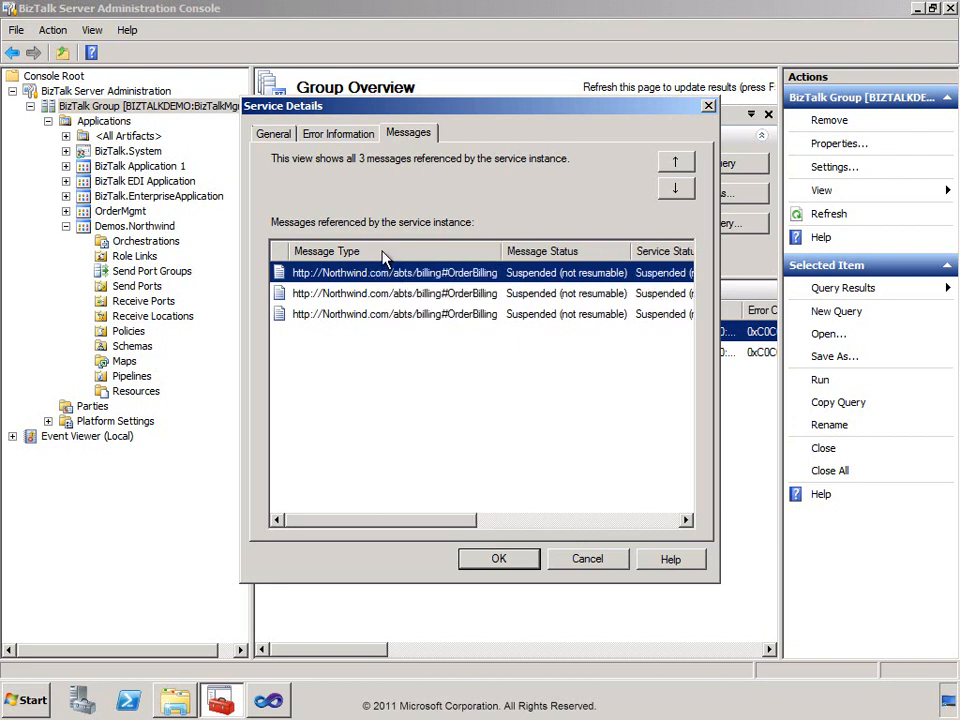
click(497, 559)
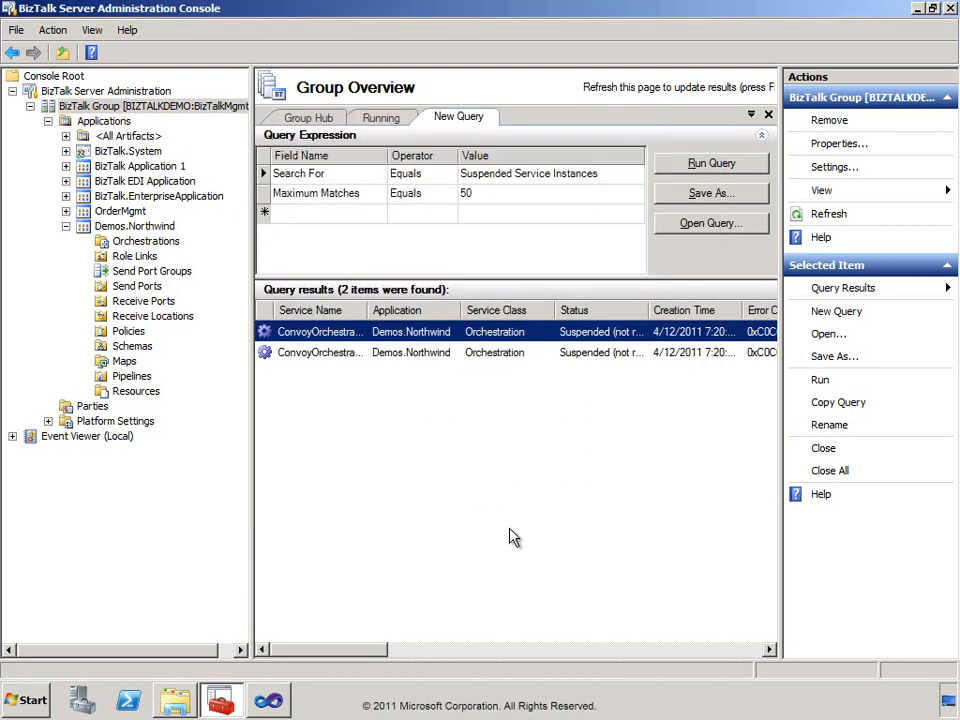
Terminate both suspended ConvoyOrchestrations instances and rerun the suspended service instances query.
shift+click(508, 355)
right_click(506, 357)
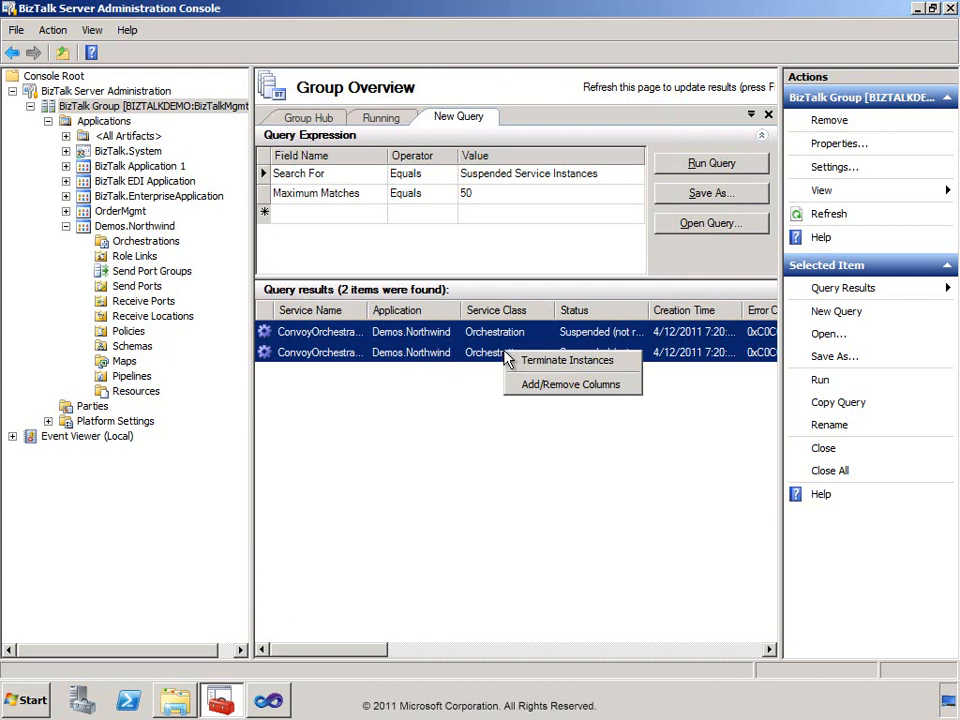
click(550, 362)
click(638, 376)
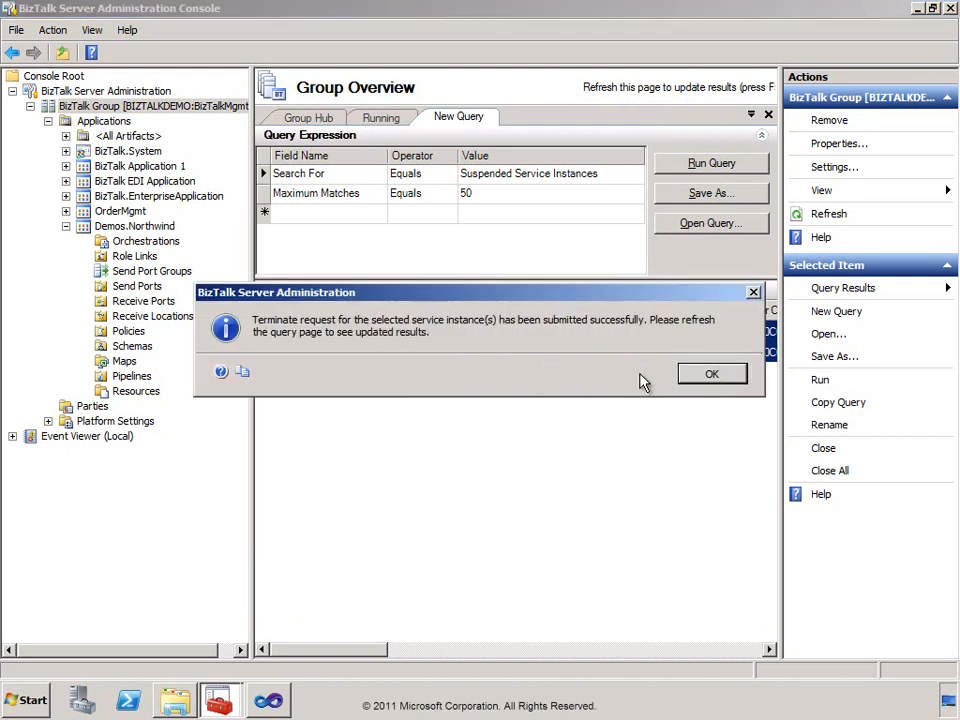
click(710, 375)
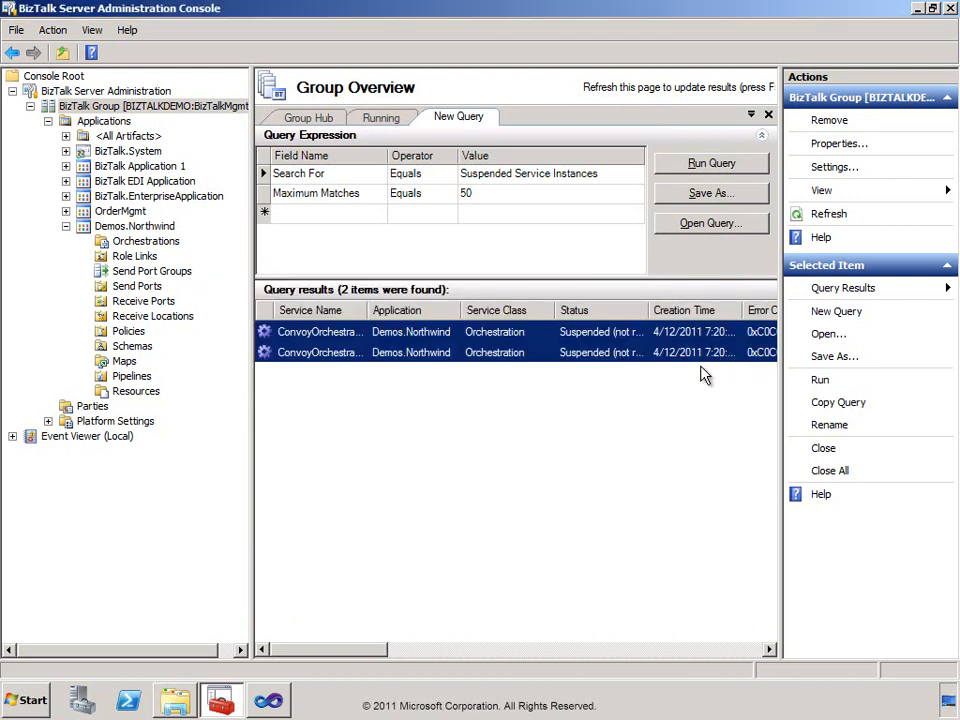
click(724, 166)
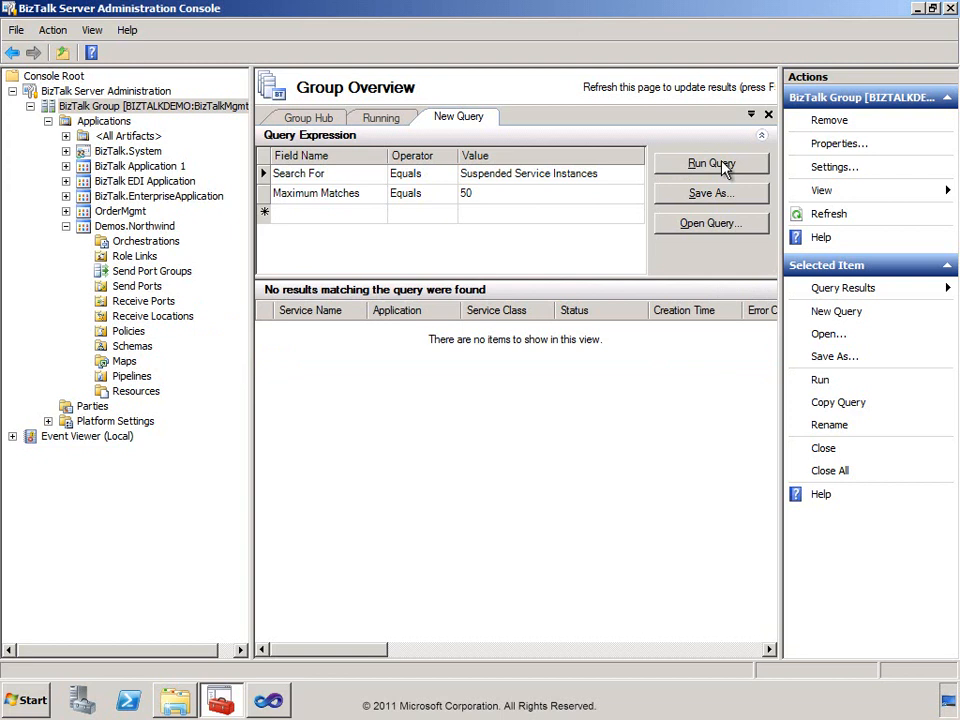
Switch to Visual Studio, open ParallelConvoy.odx, and inspect the Activate and Initializing Correlation Sets properties of Receive_Billing.
click(272, 700)
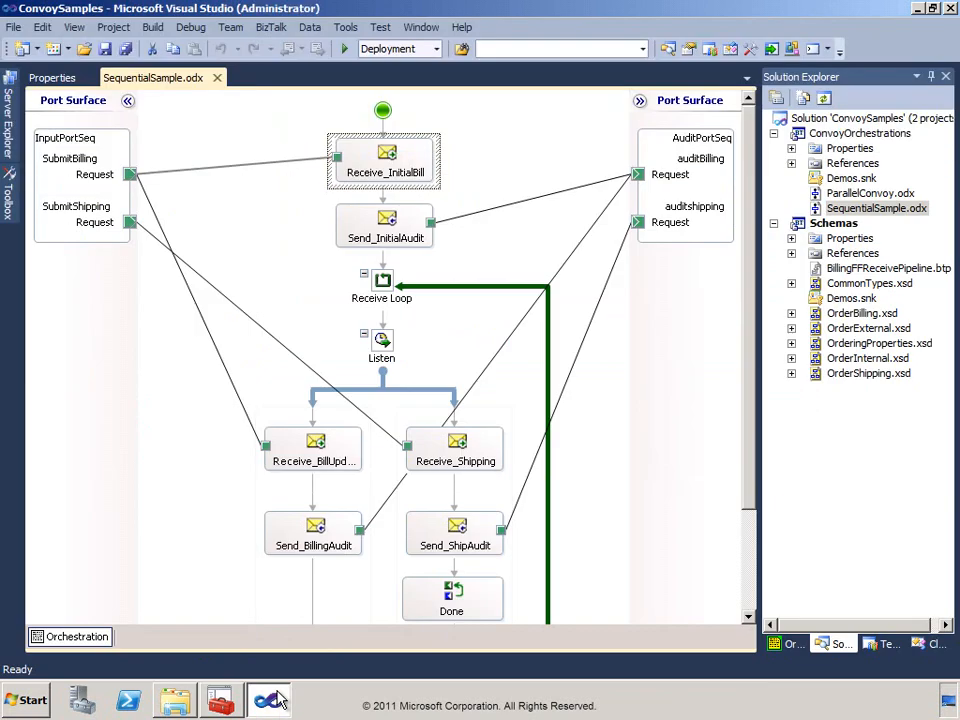
double_click(820, 196)
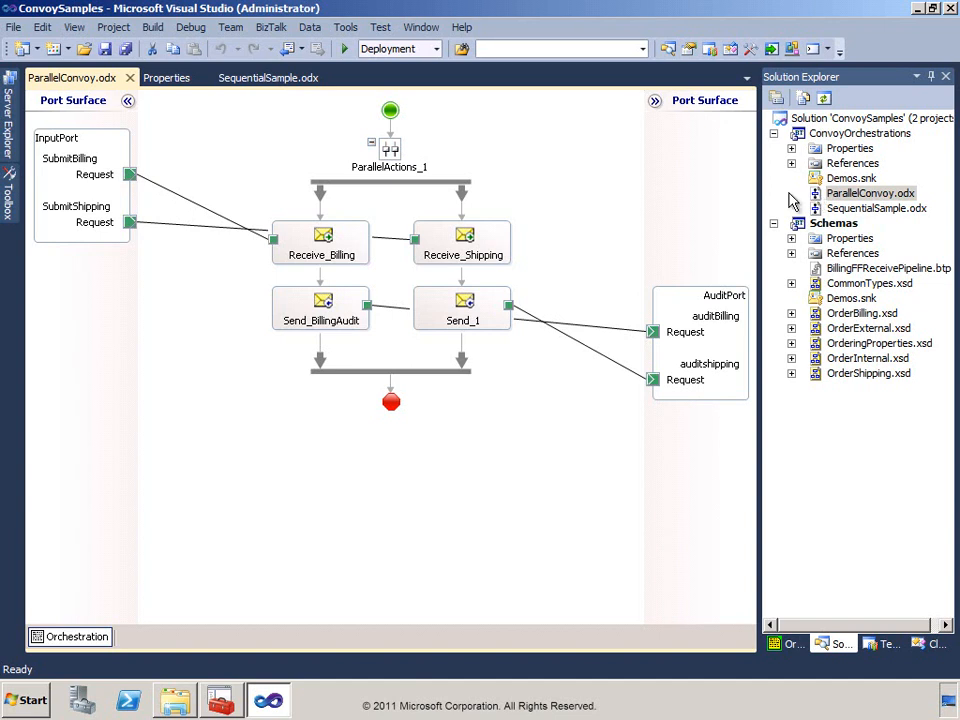
double_click(325, 238)
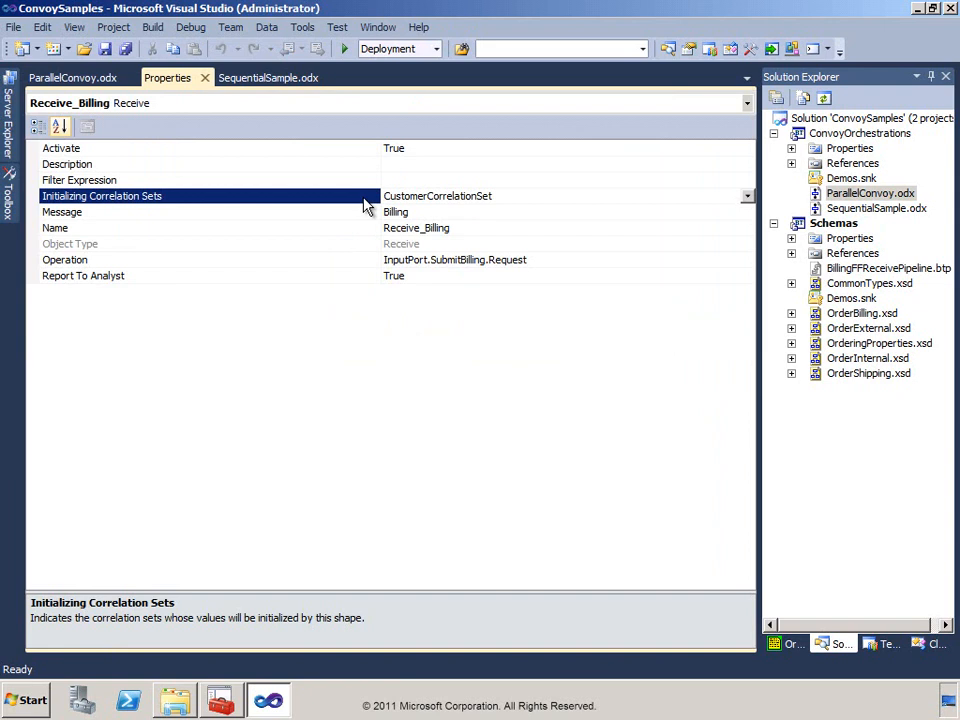
click(374, 150)
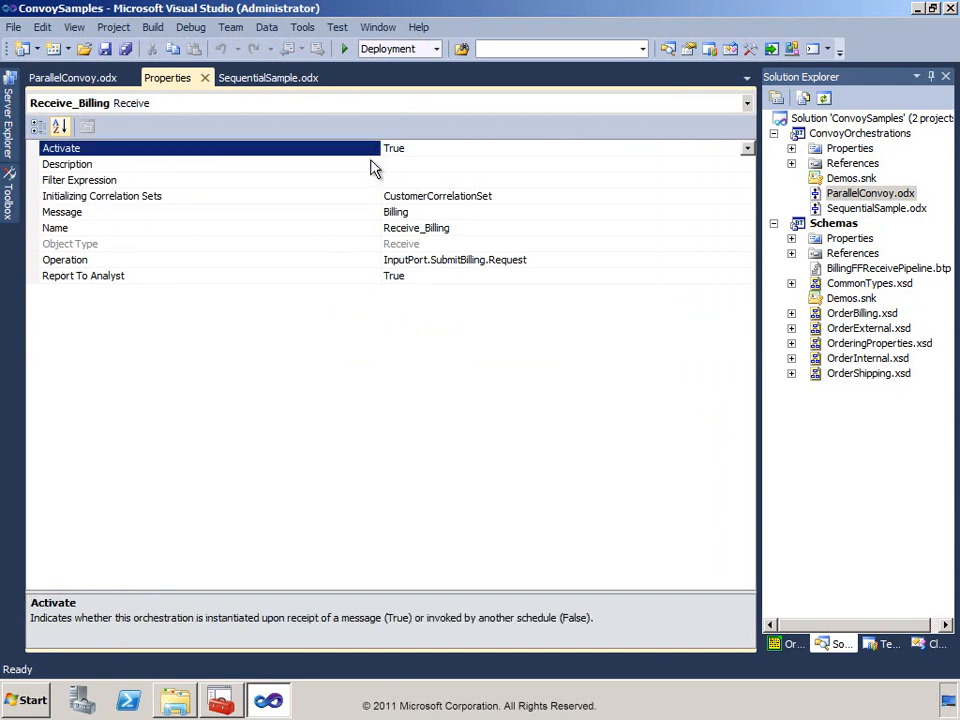
click(372, 197)
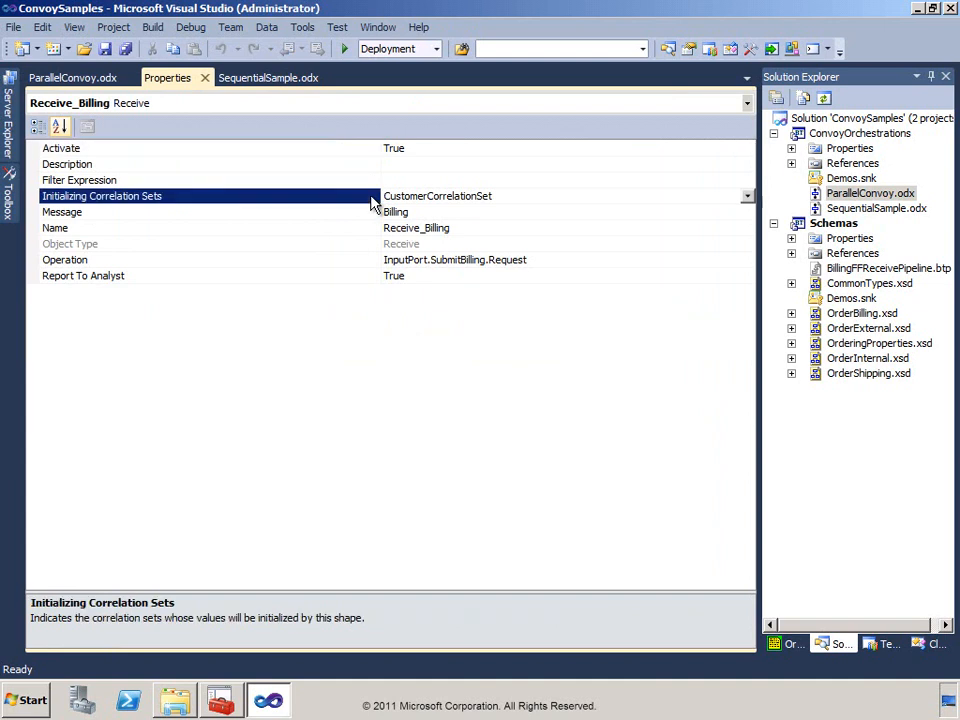
Inspect the Activate and Initializing Correlation Sets properties of the Receive_Shipping shape in ParallelConvoy.odx.
click(106, 80)
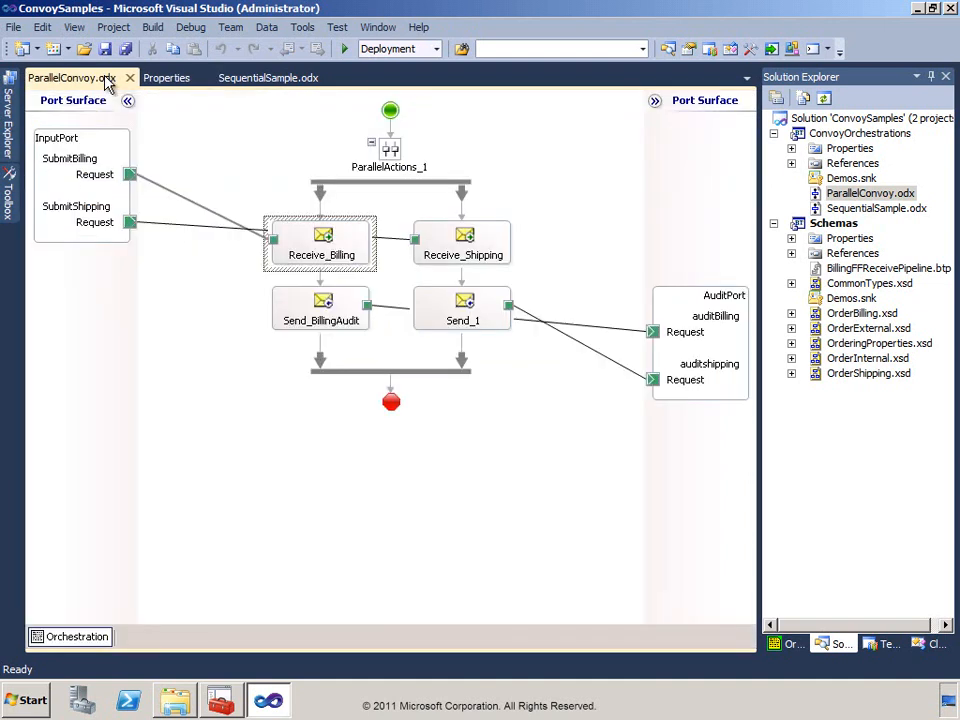
double_click(465, 238)
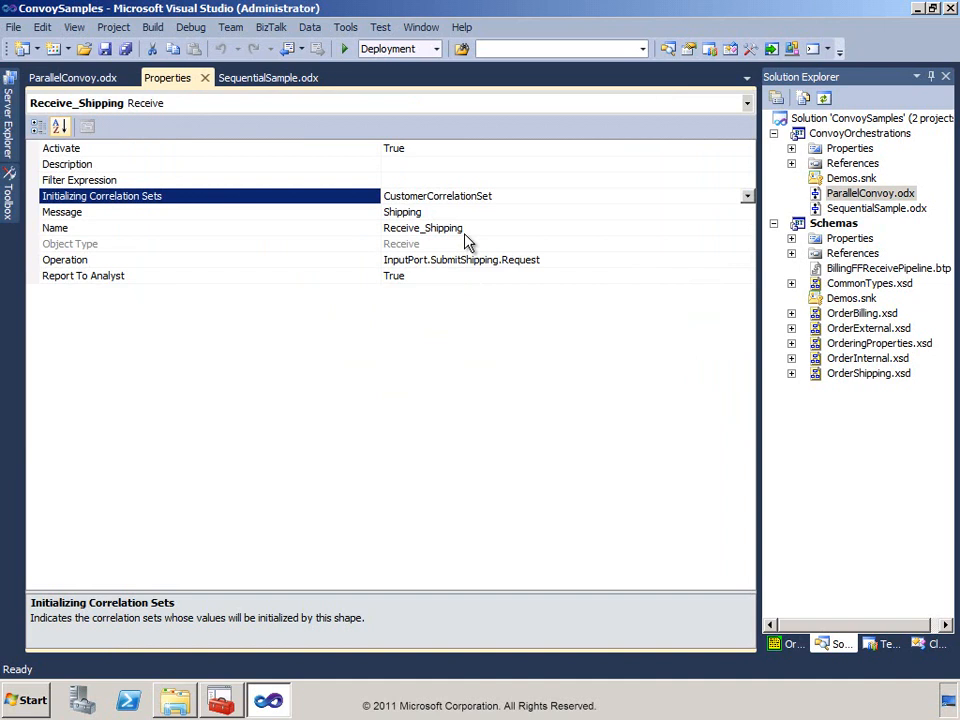
click(365, 149)
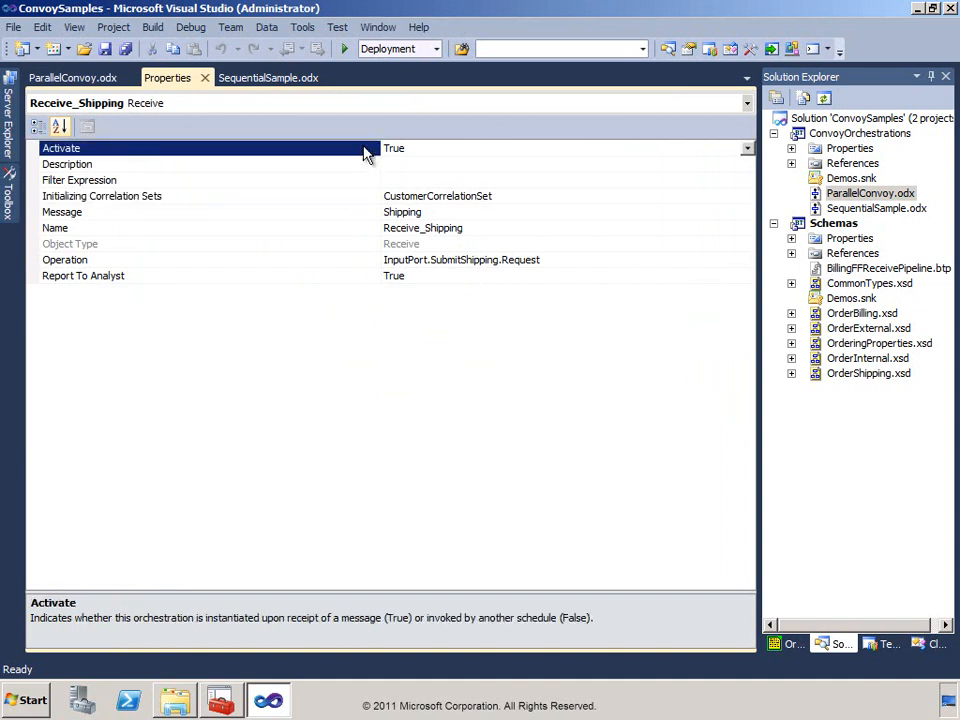
click(363, 196)
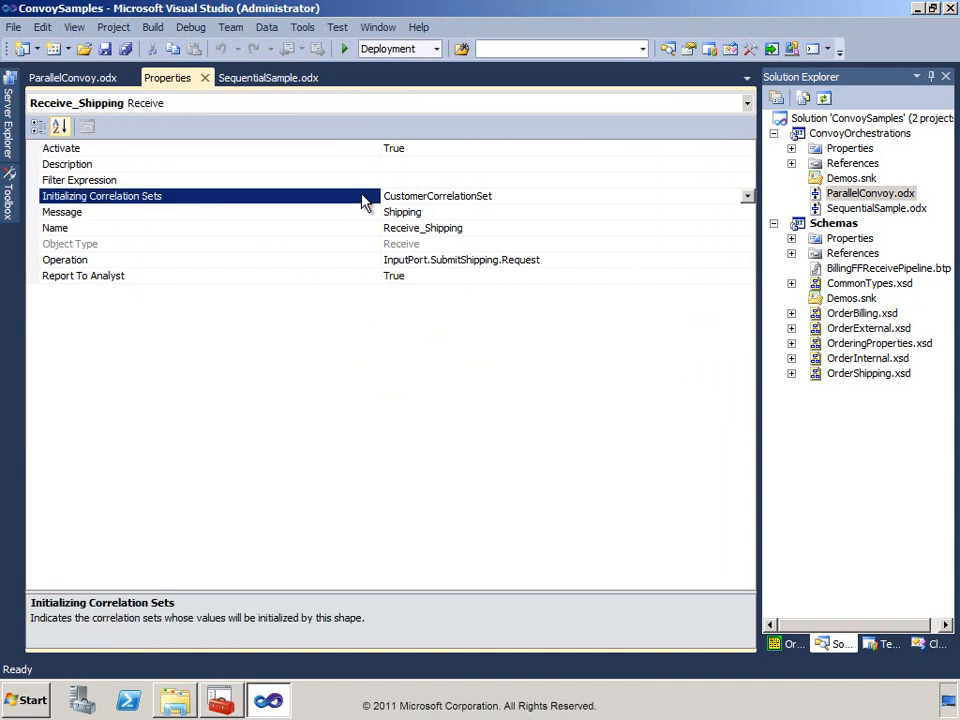
Add a new parallel branch to ParallelActions_1 in the ParallelConvoy orchestration, and delete that empty branch again.
click(112, 84)
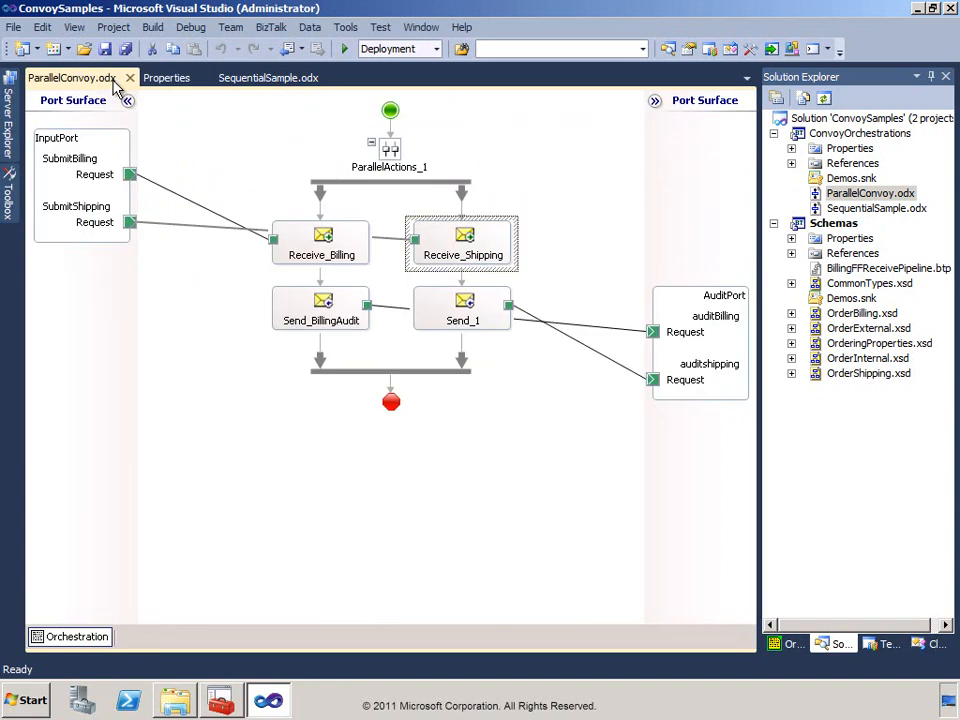
right_click(384, 164)
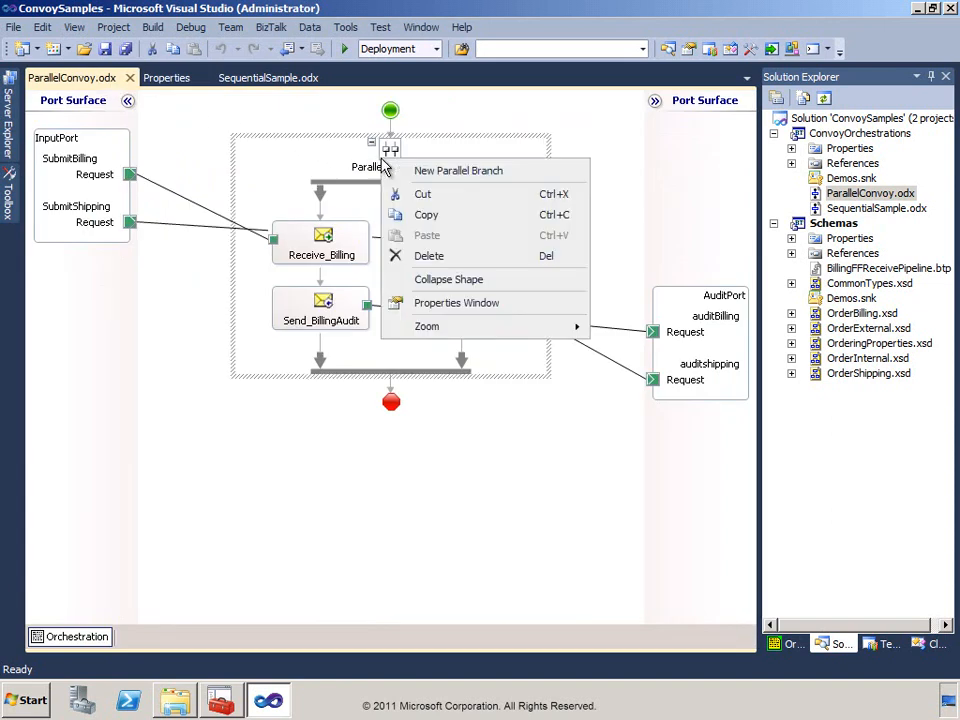
click(405, 171)
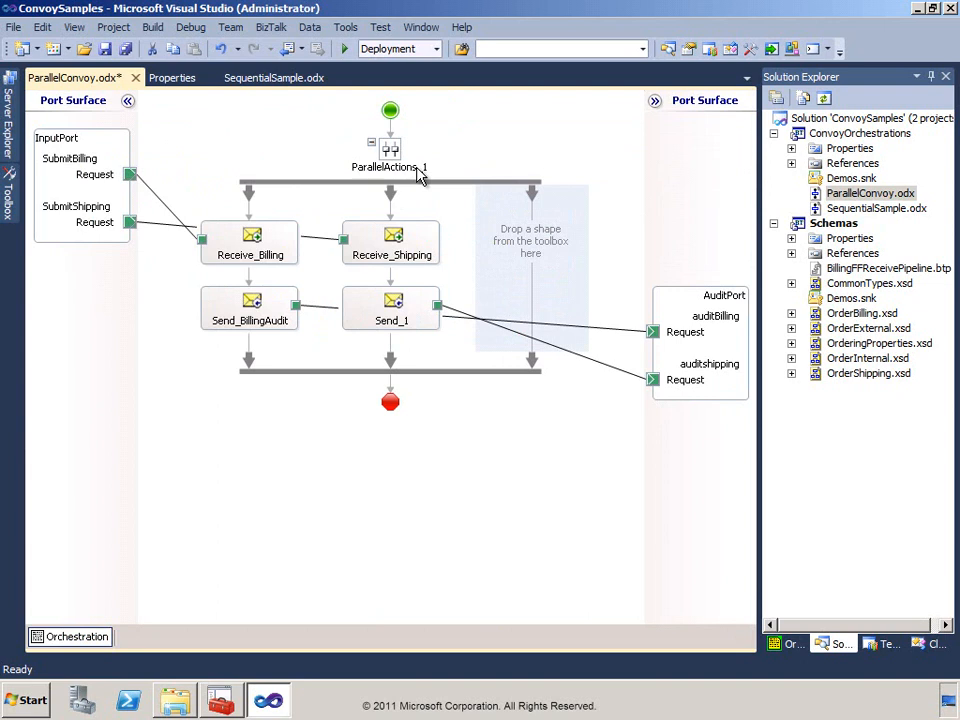
right_click(533, 201)
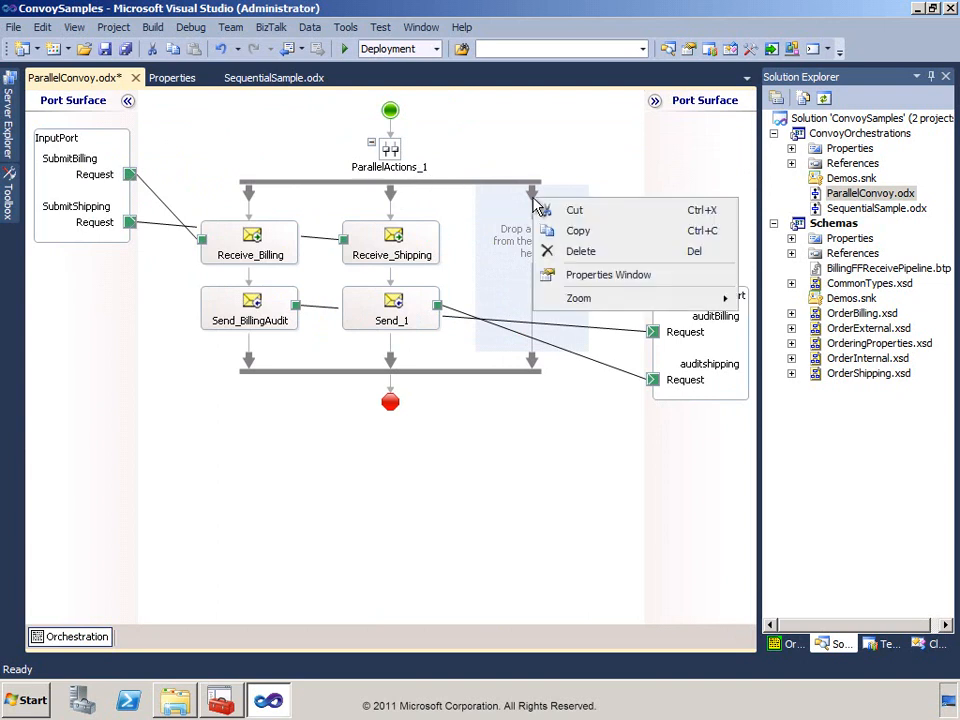
click(578, 253)
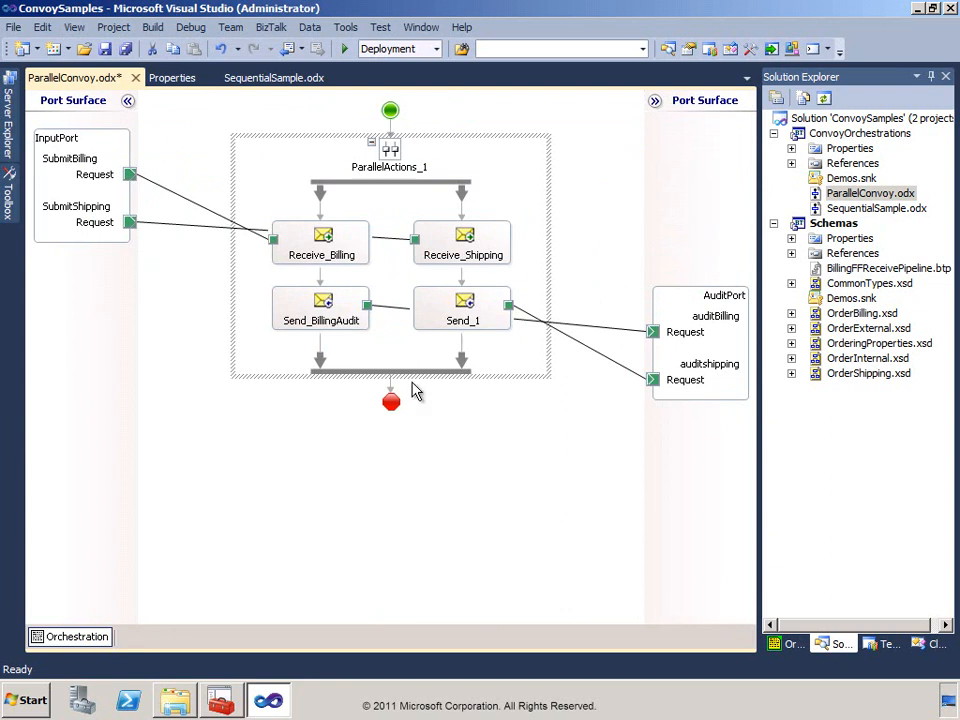
Switch to the BizTalk Administration Console, refresh the Demos.Northwind orchestrations list, and widen its Name column to fit the full names.
click(222, 700)
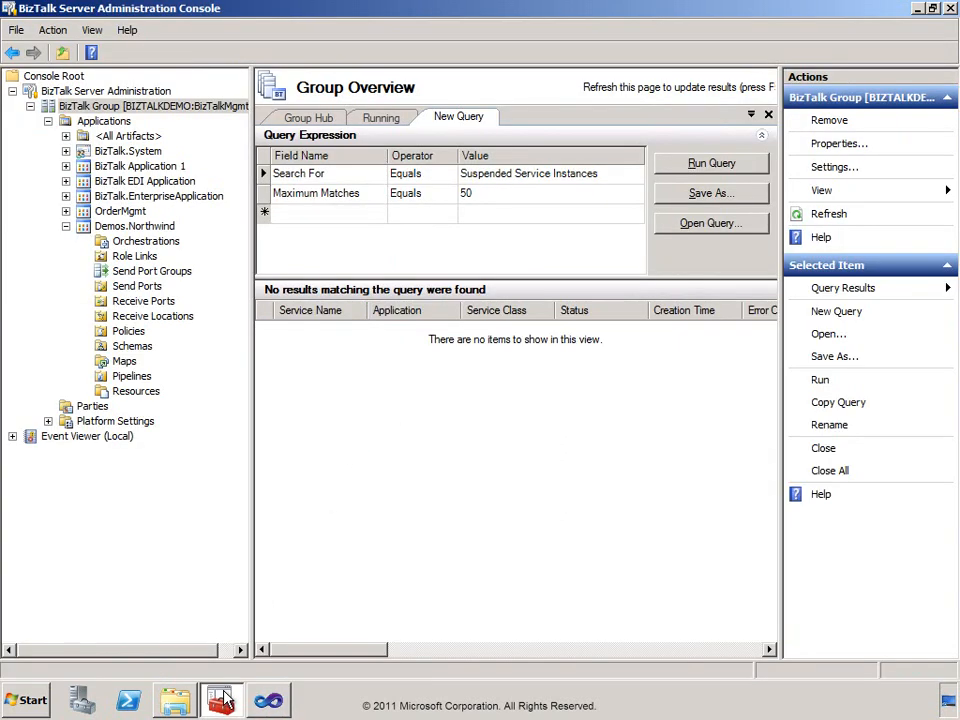
click(105, 245)
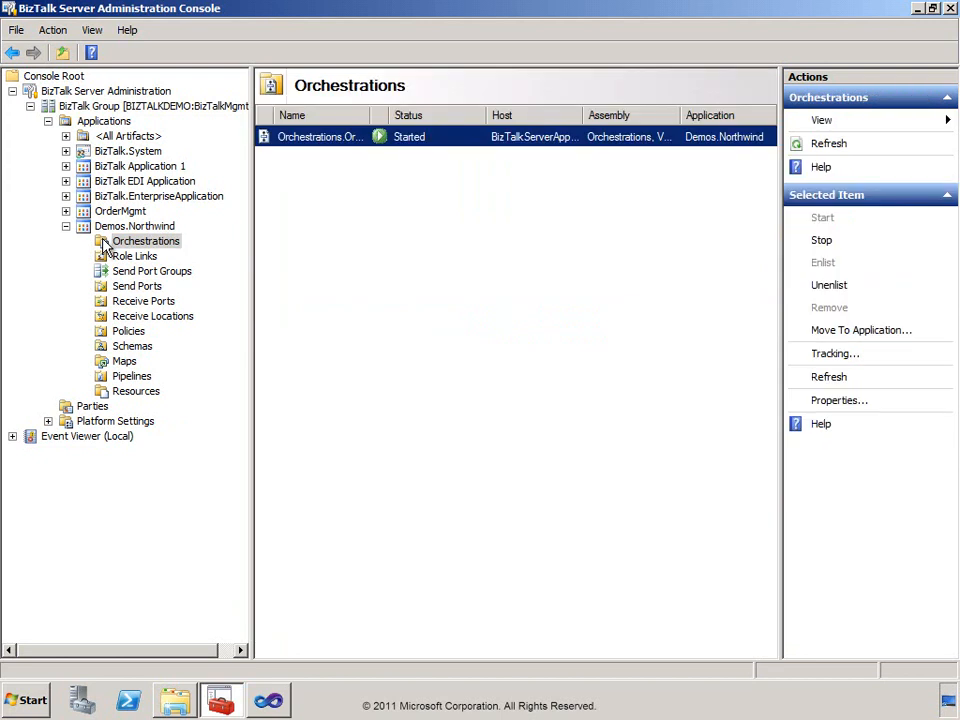
right_click(104, 245)
click(140, 252)
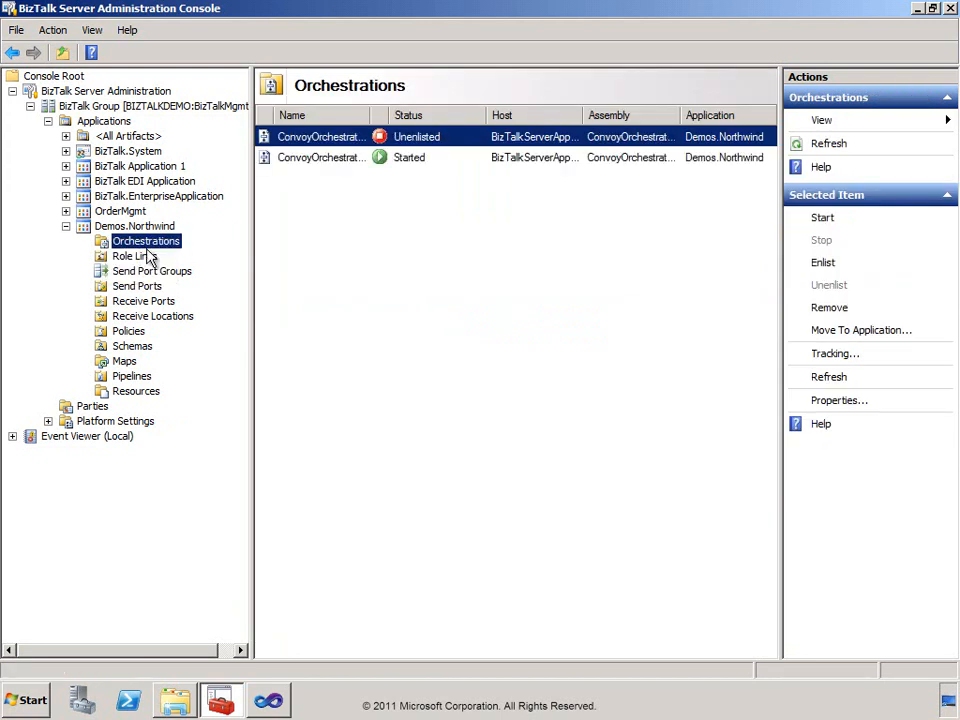
double_click(371, 115)
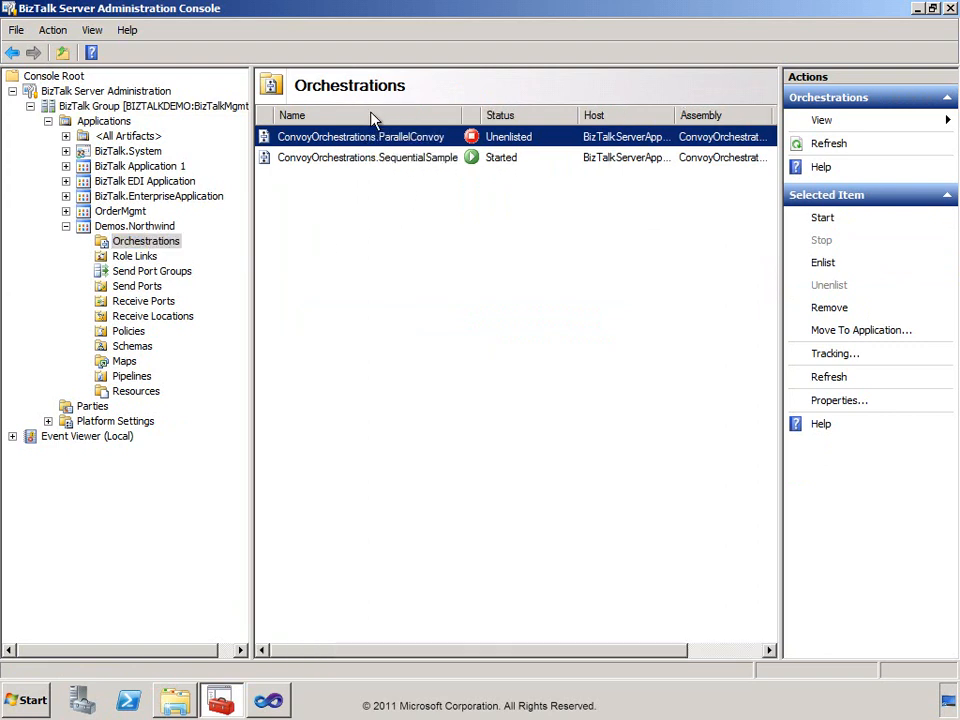
Unenlist the ConvoyOrchestrations.SequentialSample orchestration and start ConvoyOrchestrations.ParallelConvoy.
right_click(391, 160)
click(424, 211)
right_click(370, 137)
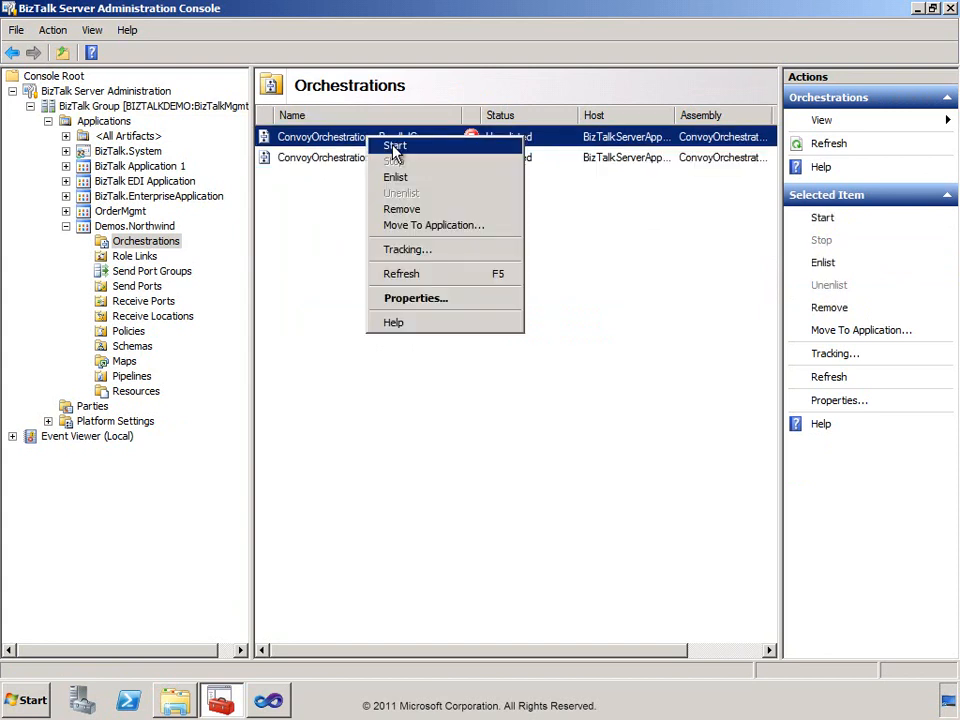
click(386, 146)
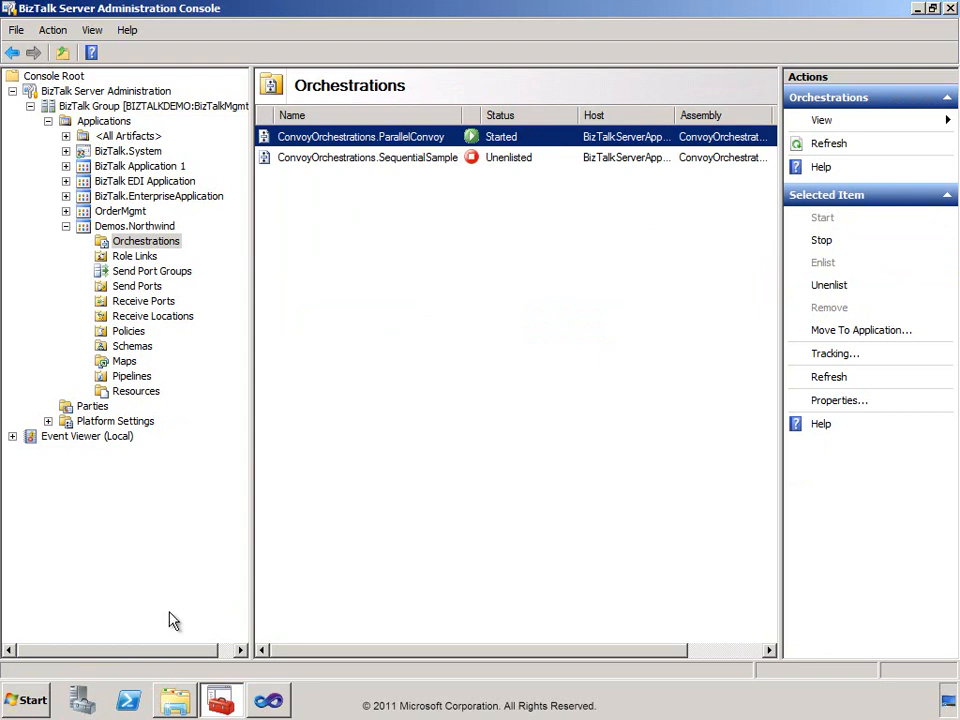
Switch to Windows Explorer and delete both XML files from the Northwind\Ports\Audit folder.
click(174, 701)
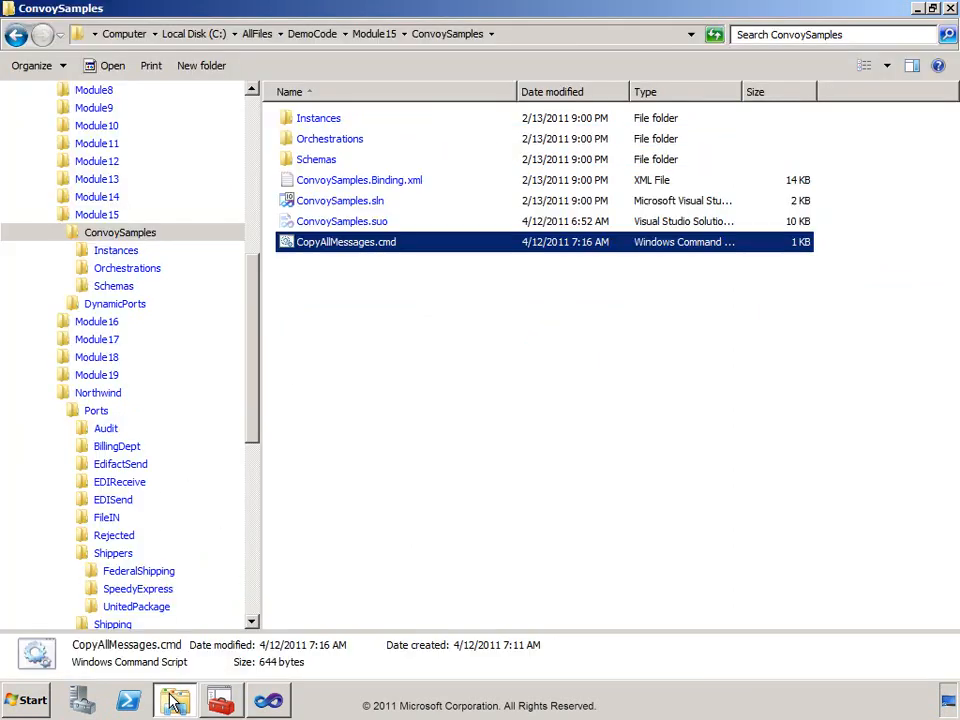
click(88, 430)
drag(401, 232, 416, 133)
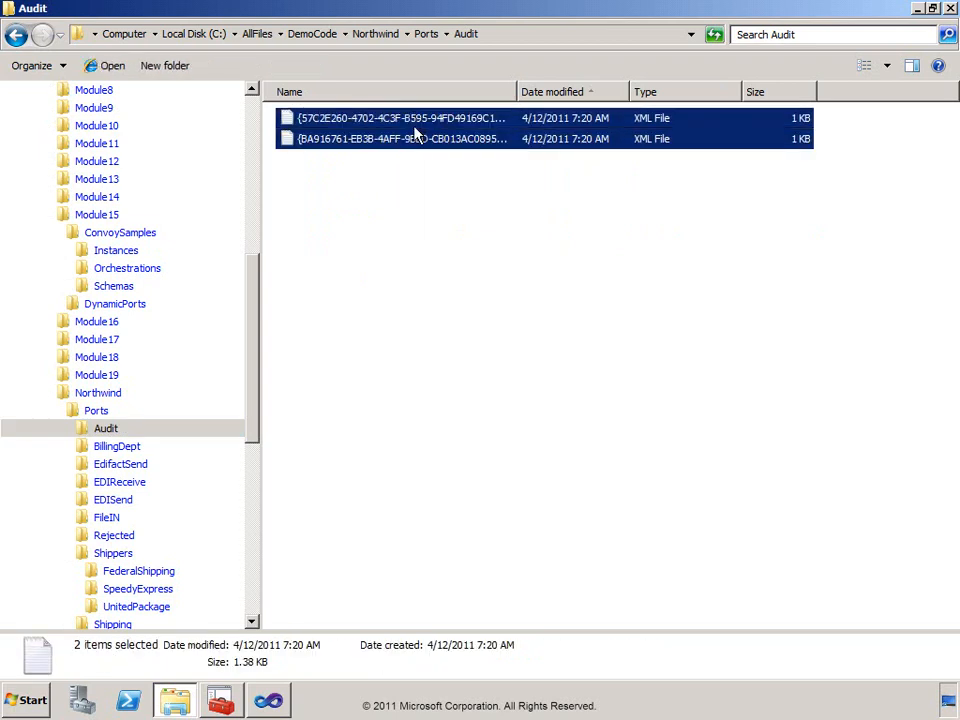
key(Delete)
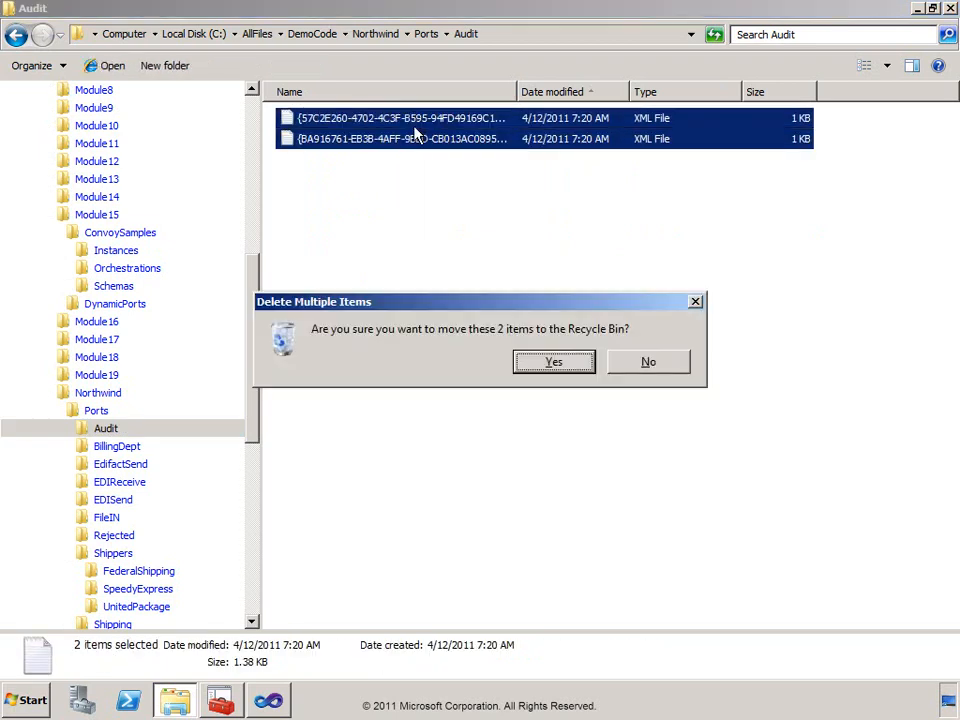
click(556, 362)
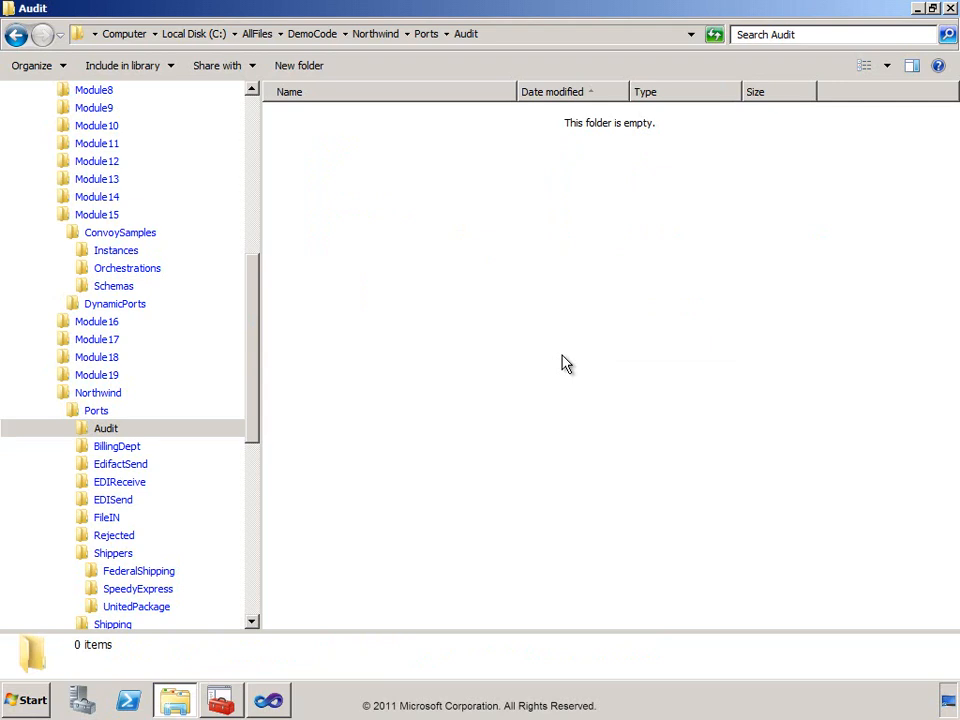
Copy BillingRequest_1.txt from the ConvoySamples Instances folder into the Northwind\Ports\FileIN folder.
click(103, 252)
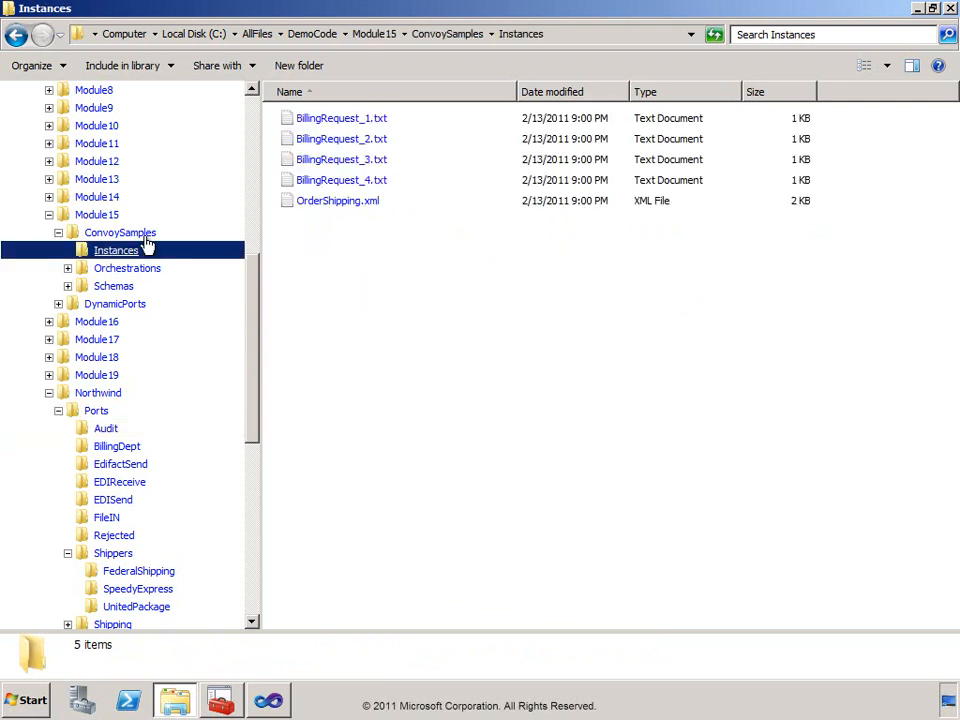
right_click(305, 122)
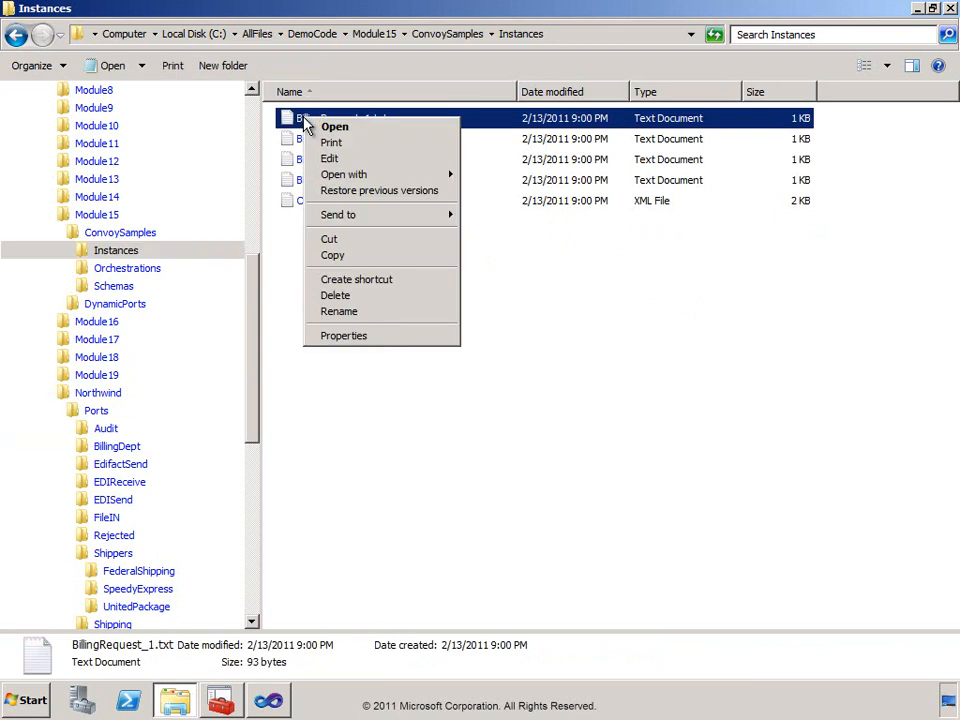
click(376, 256)
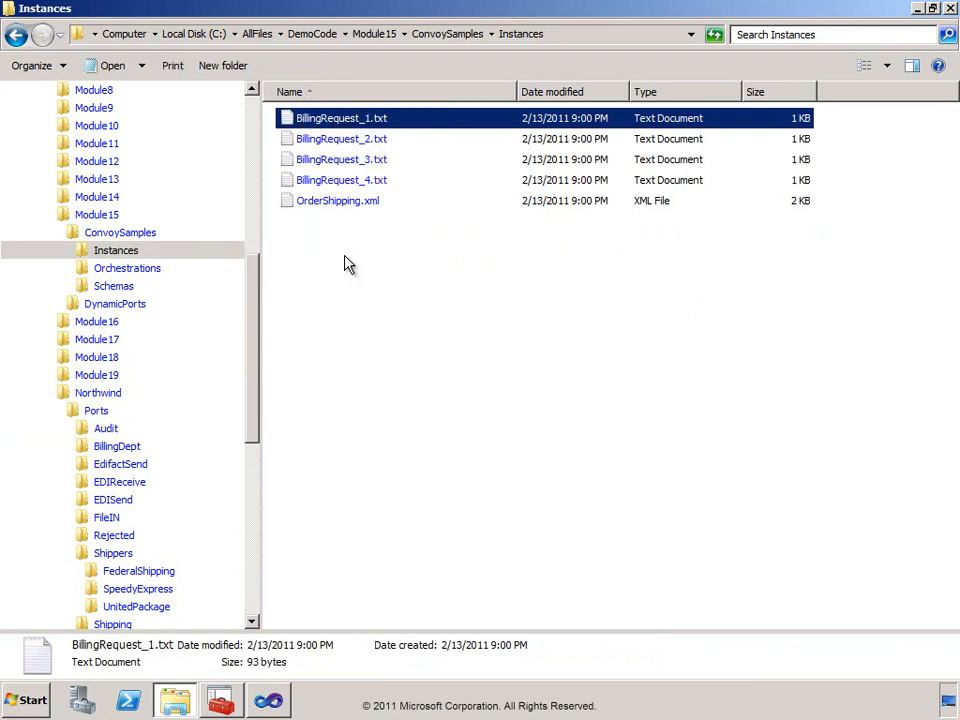
click(84, 517)
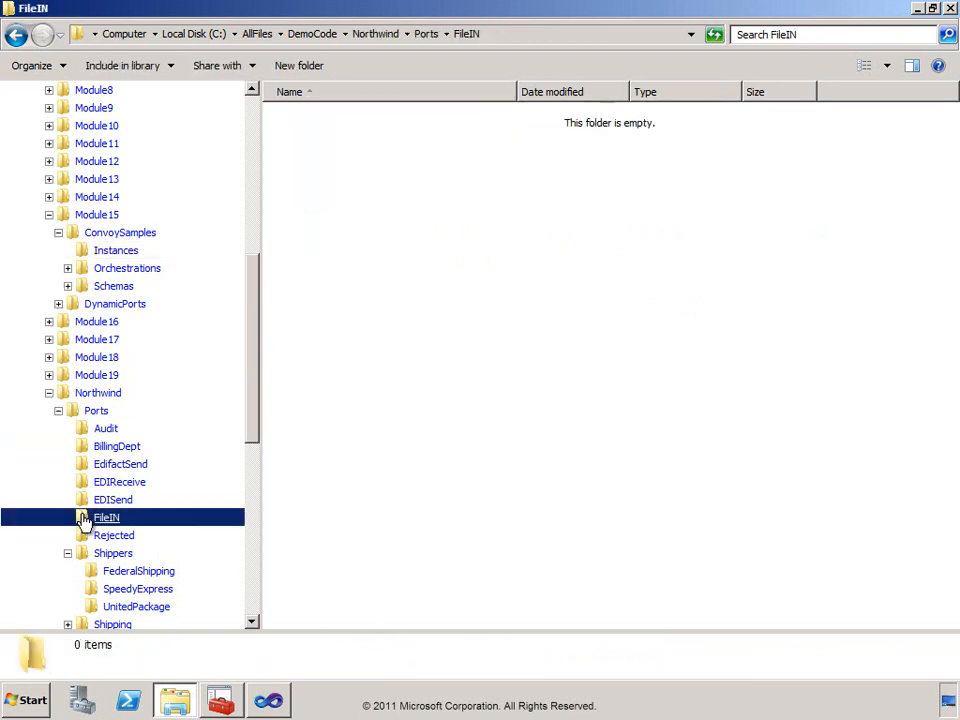
right_click(308, 244)
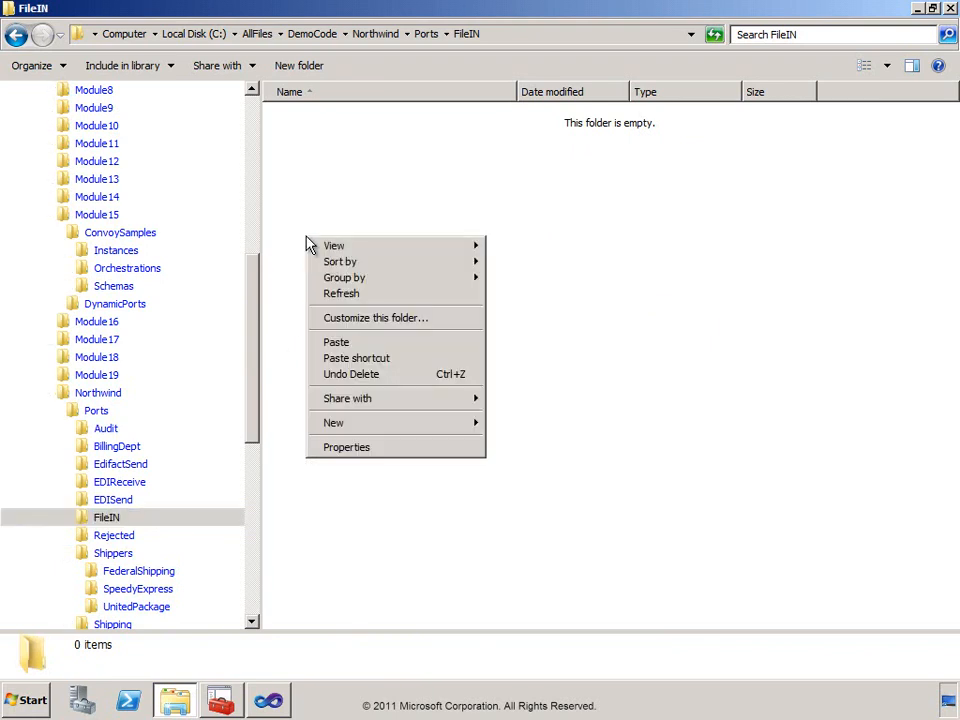
click(352, 343)
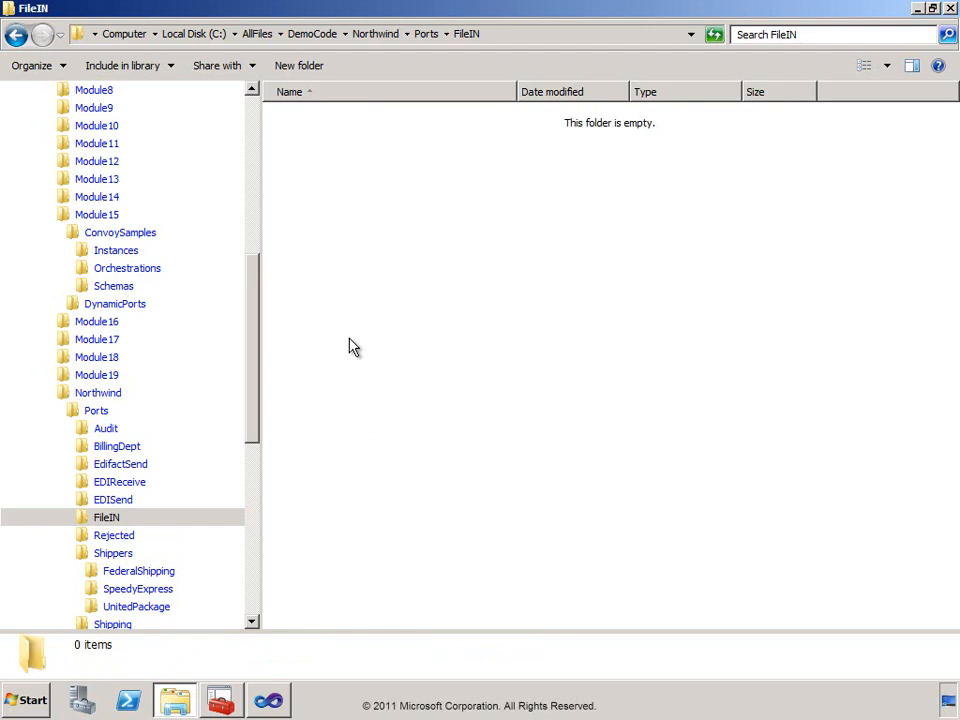
Switch to the BizTalk Administration Console, query the group's running service instances, and widen the preview's Service Name column to read the full name.
click(218, 702)
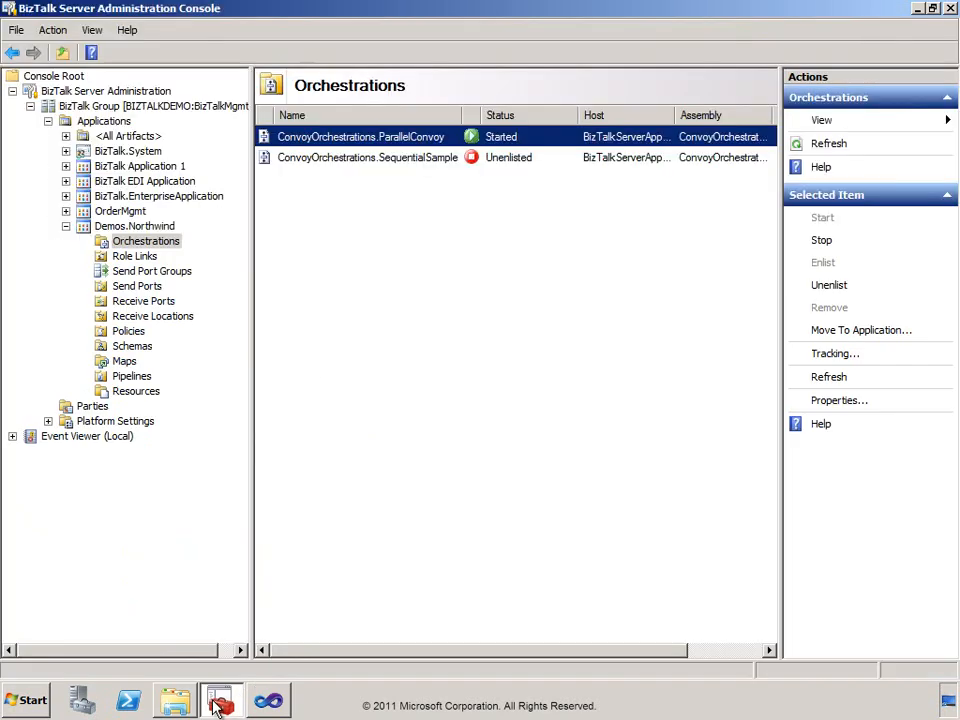
mouse_move(199, 699)
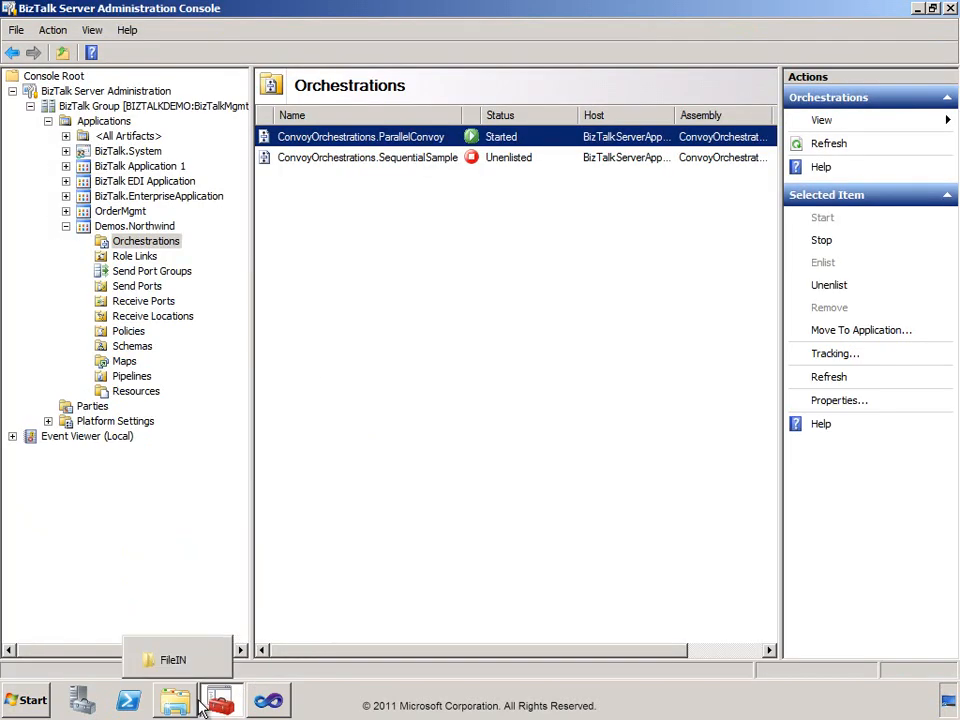
click(50, 108)
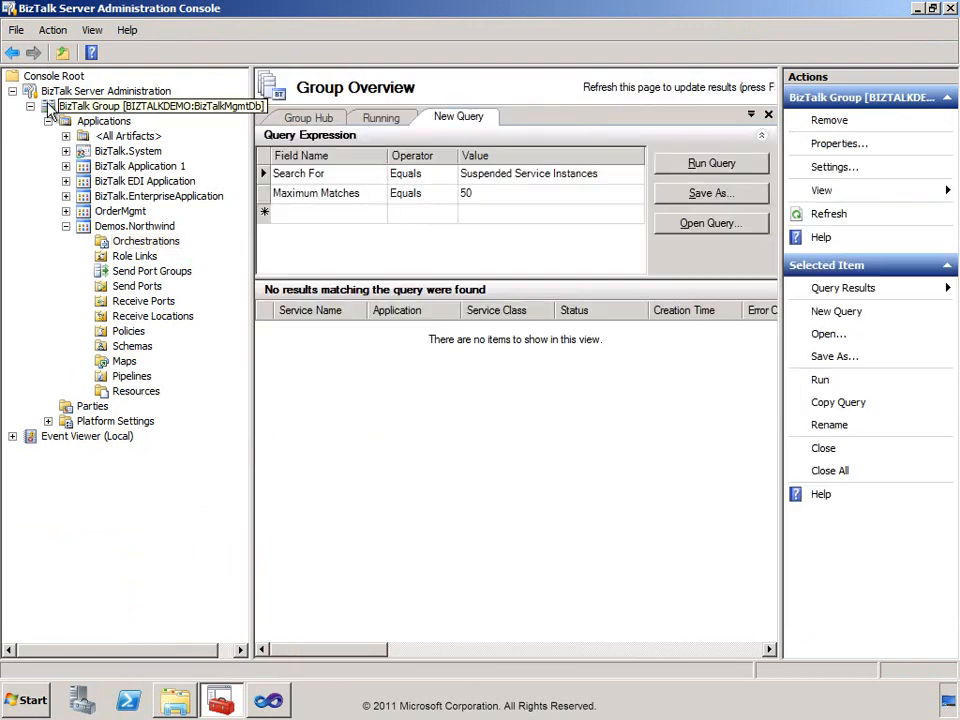
click(304, 120)
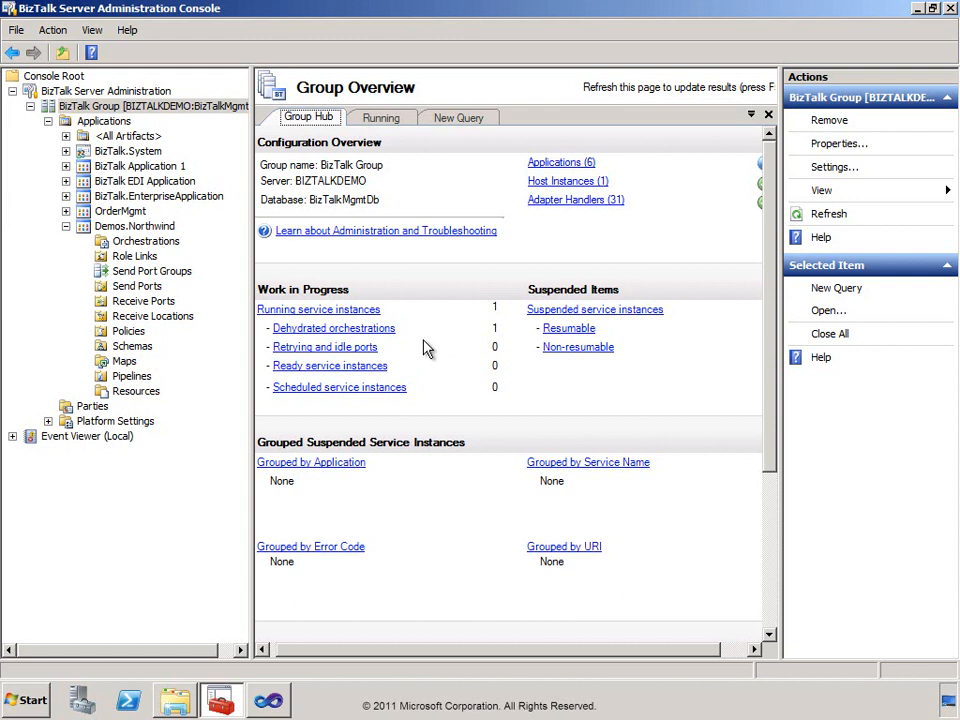
click(350, 312)
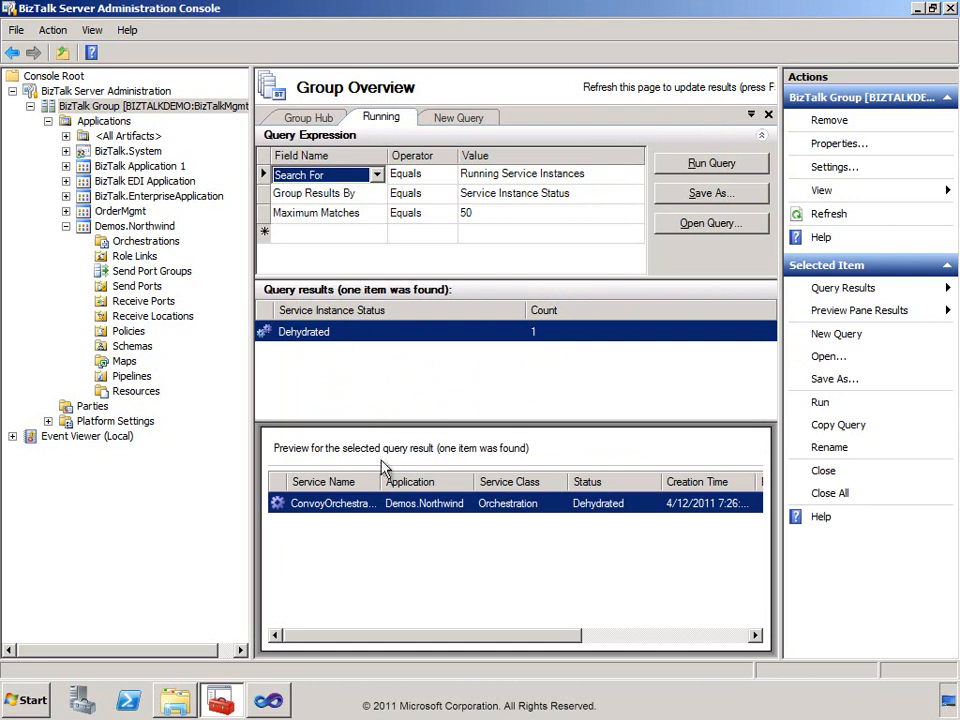
double_click(381, 476)
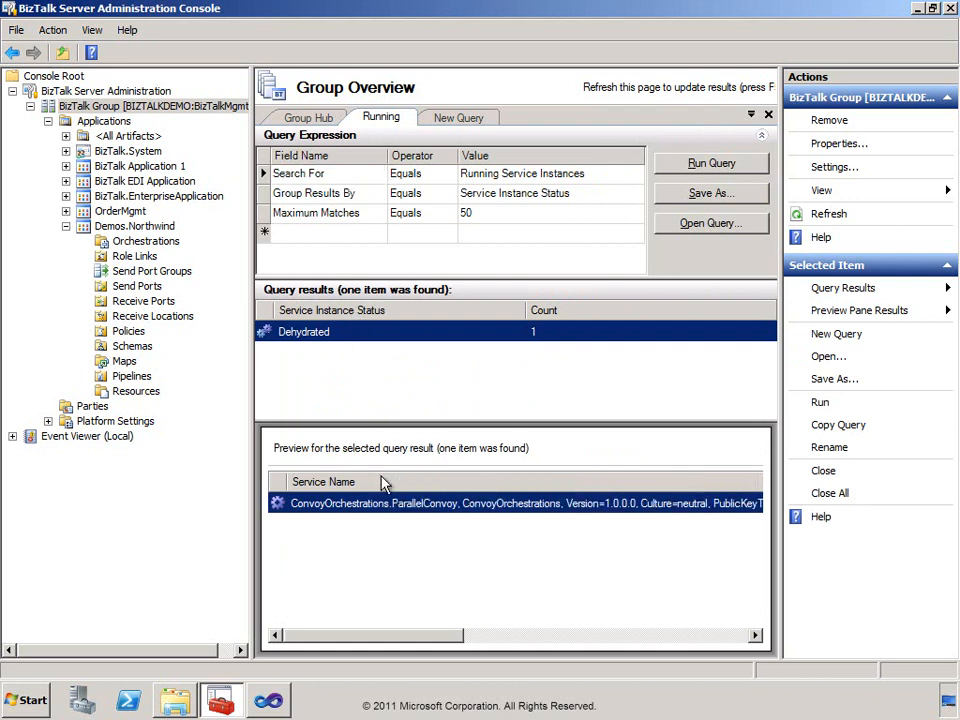
click(432, 519)
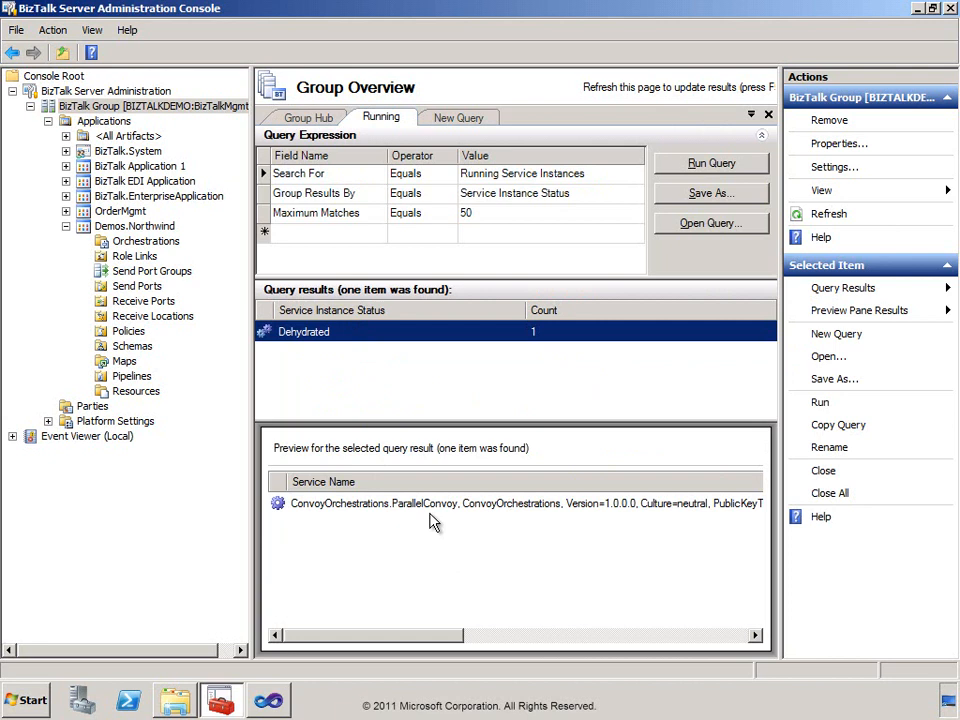
Switch to Windows Explorer and copy OrderShipping.xml from the ConvoySamples Instances folder into Northwind\Ports\FileIN.
click(181, 705)
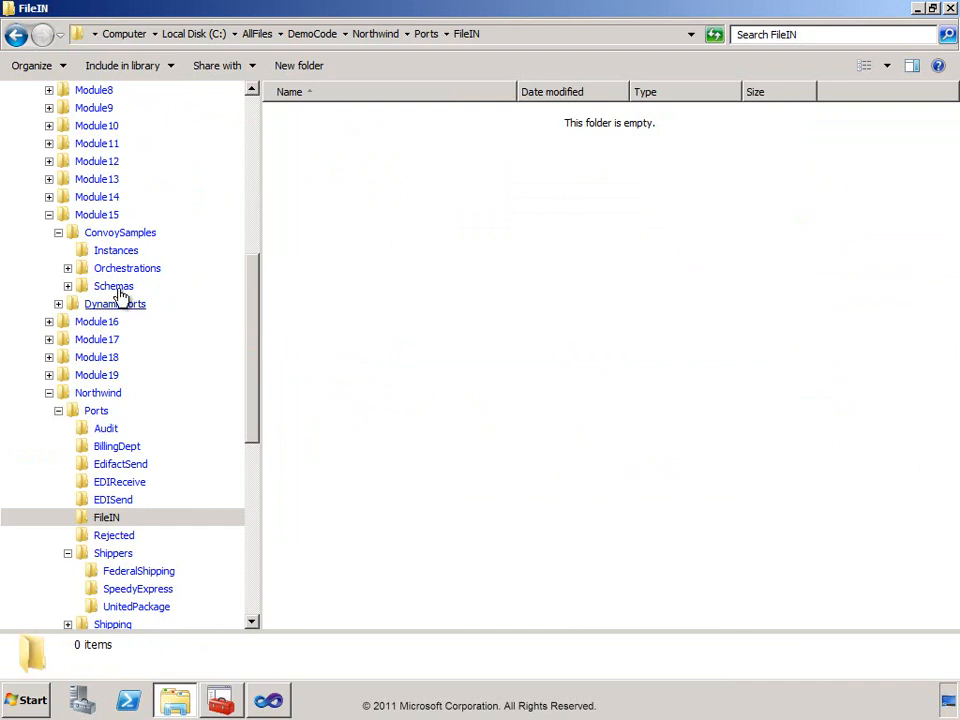
click(105, 251)
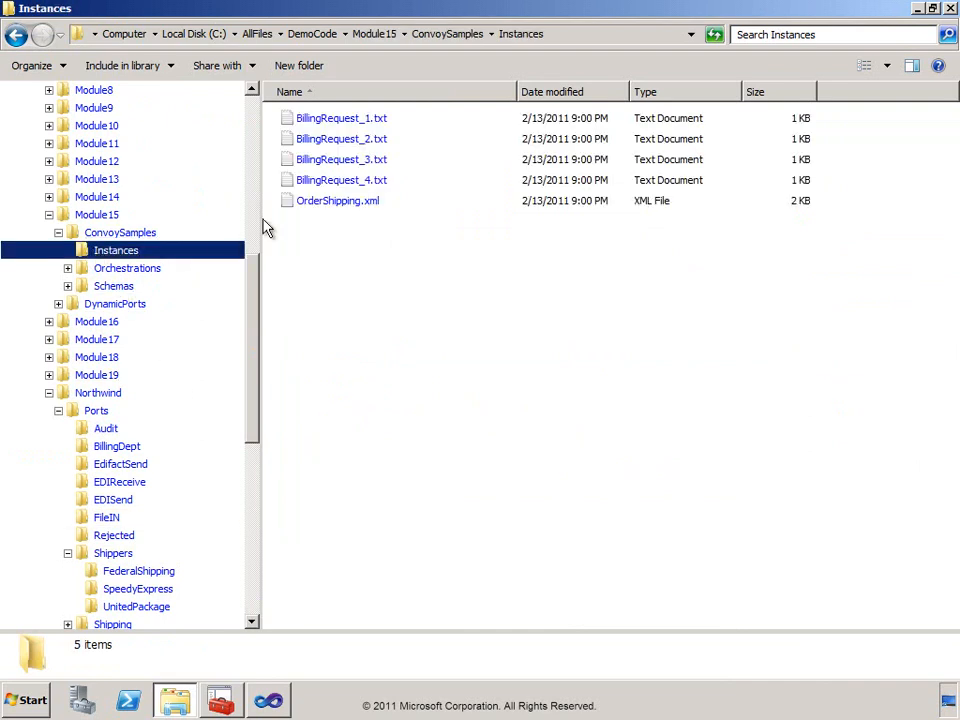
right_click(292, 211)
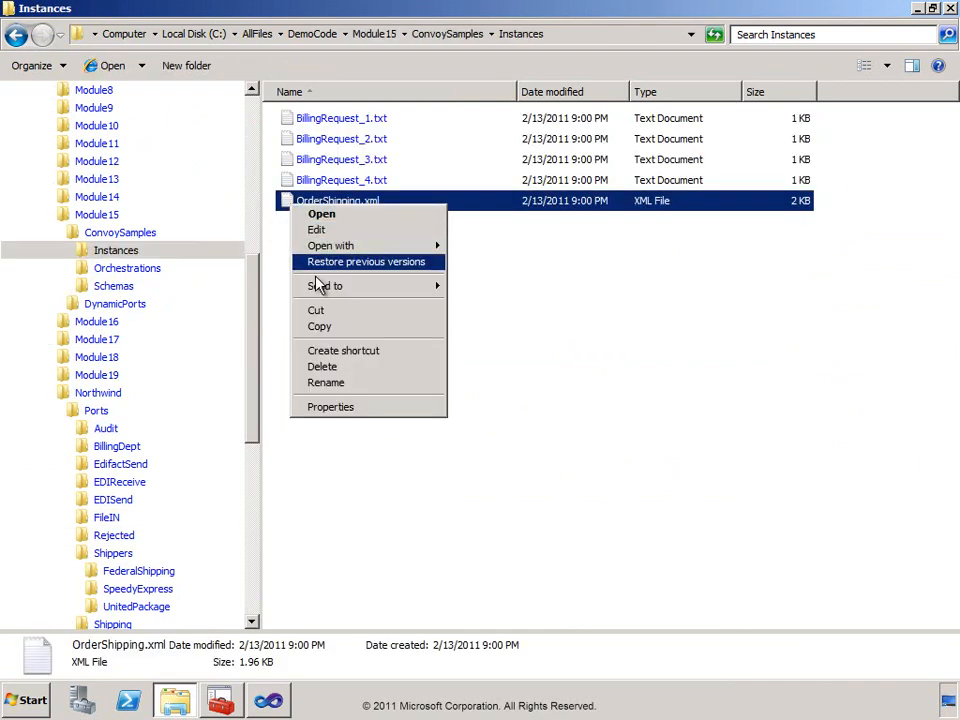
click(326, 326)
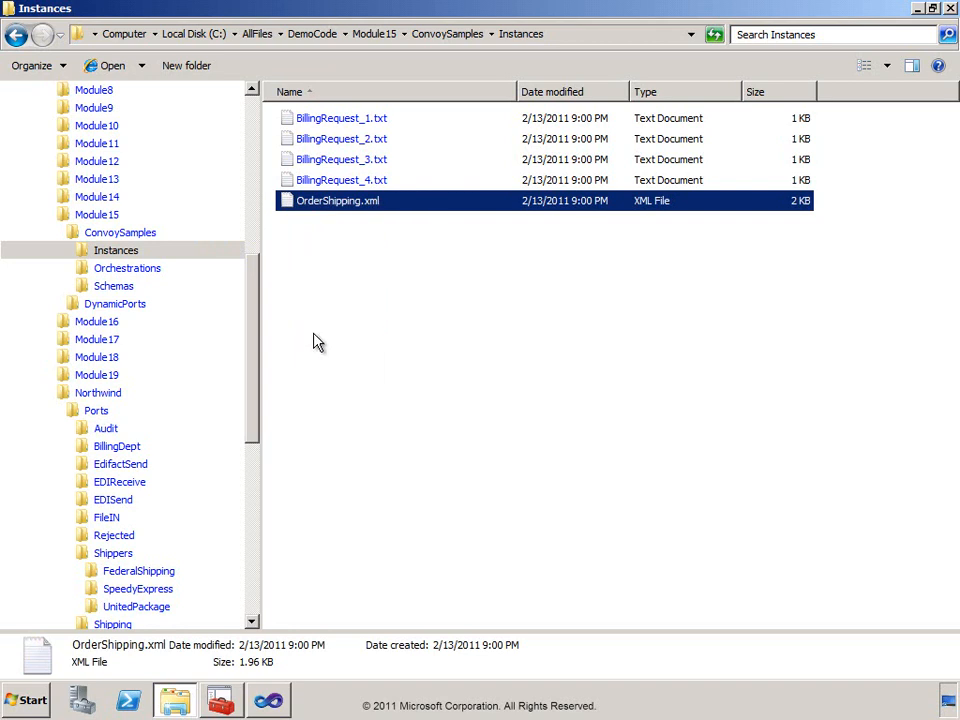
click(88, 518)
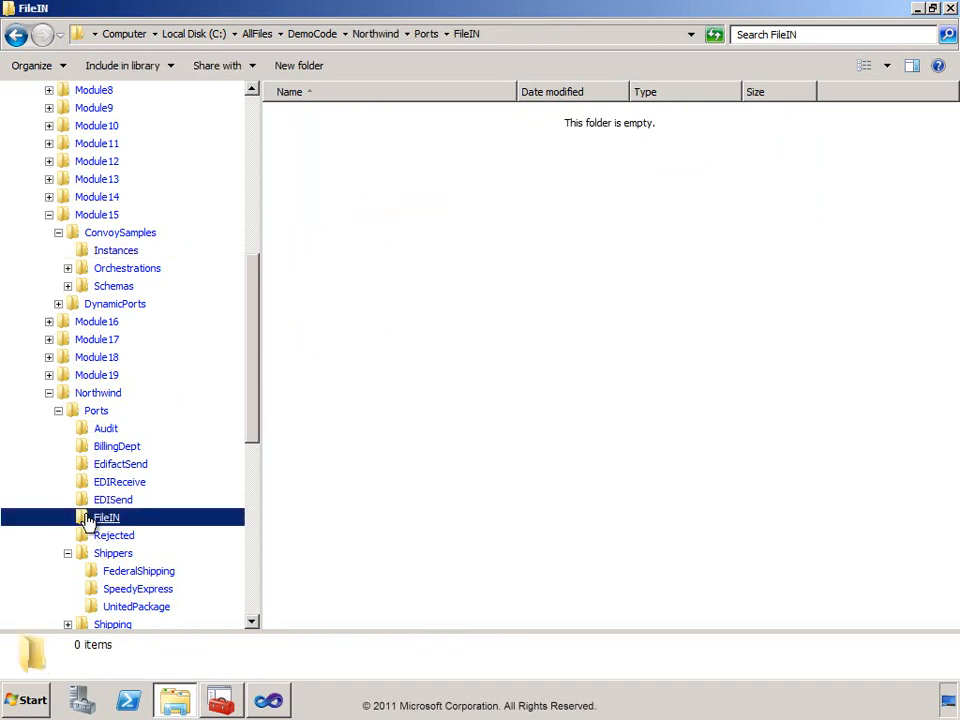
right_click(354, 232)
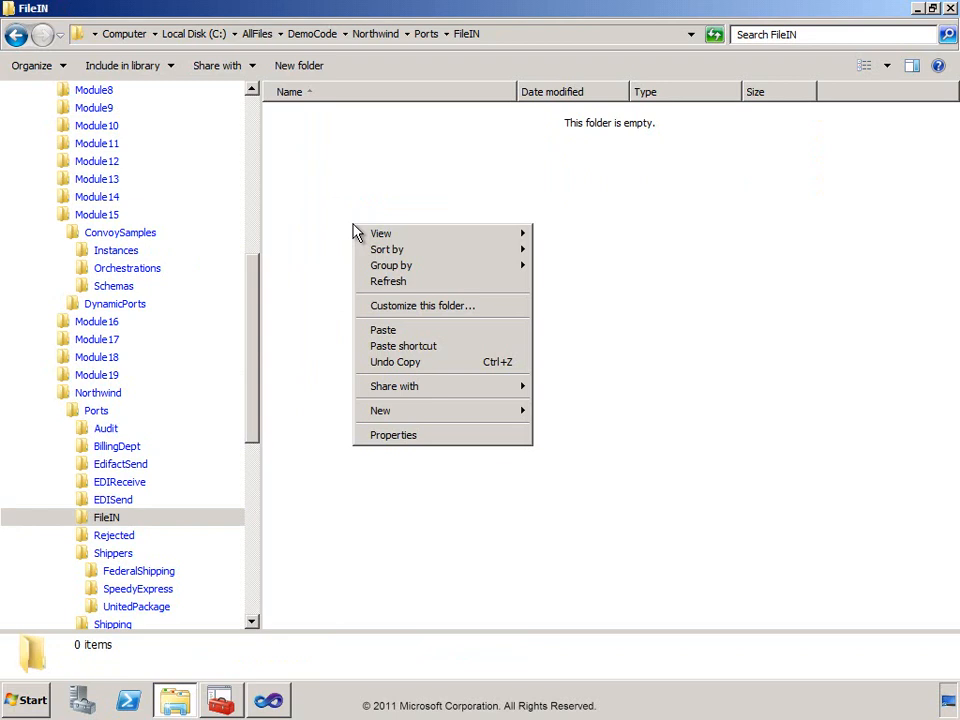
click(384, 330)
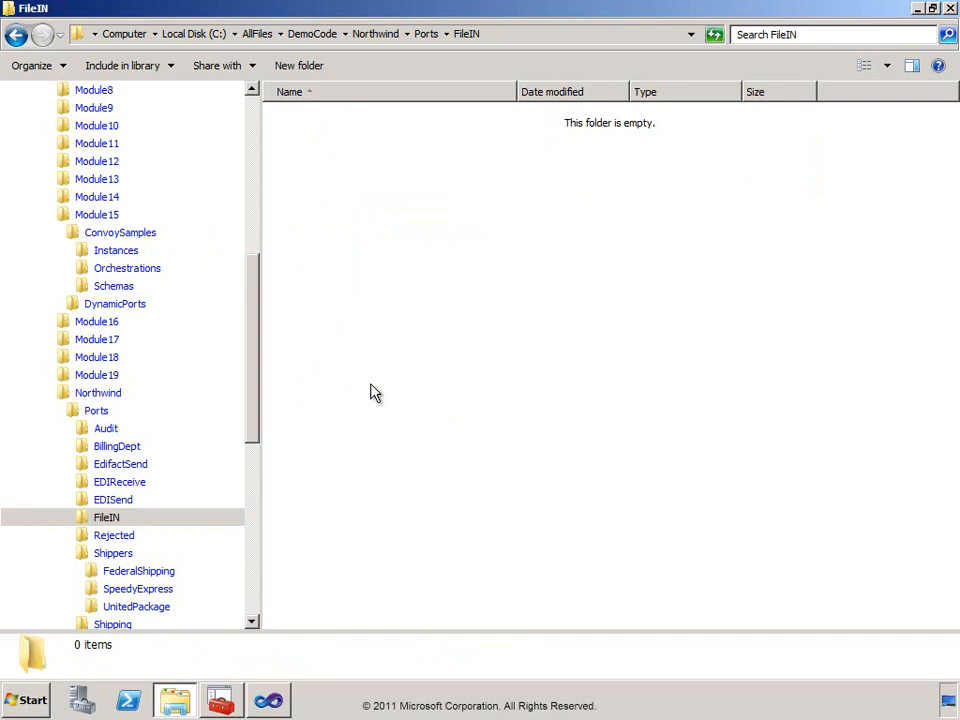
Switch to the BizTalk Administration Console and rerun the Running Service Instances query.
click(220, 702)
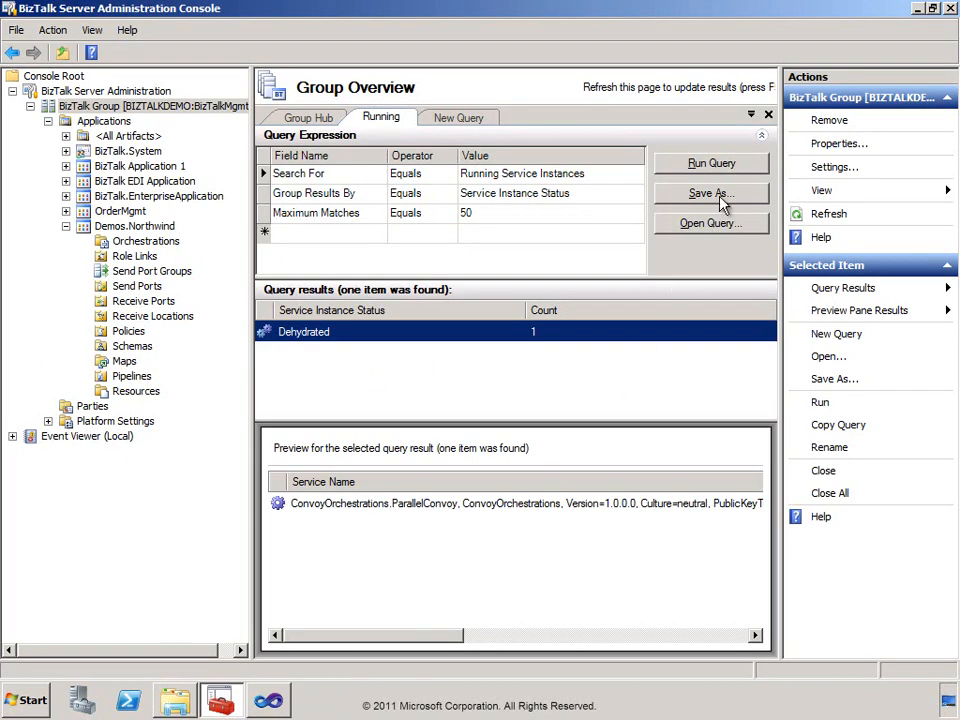
click(718, 163)
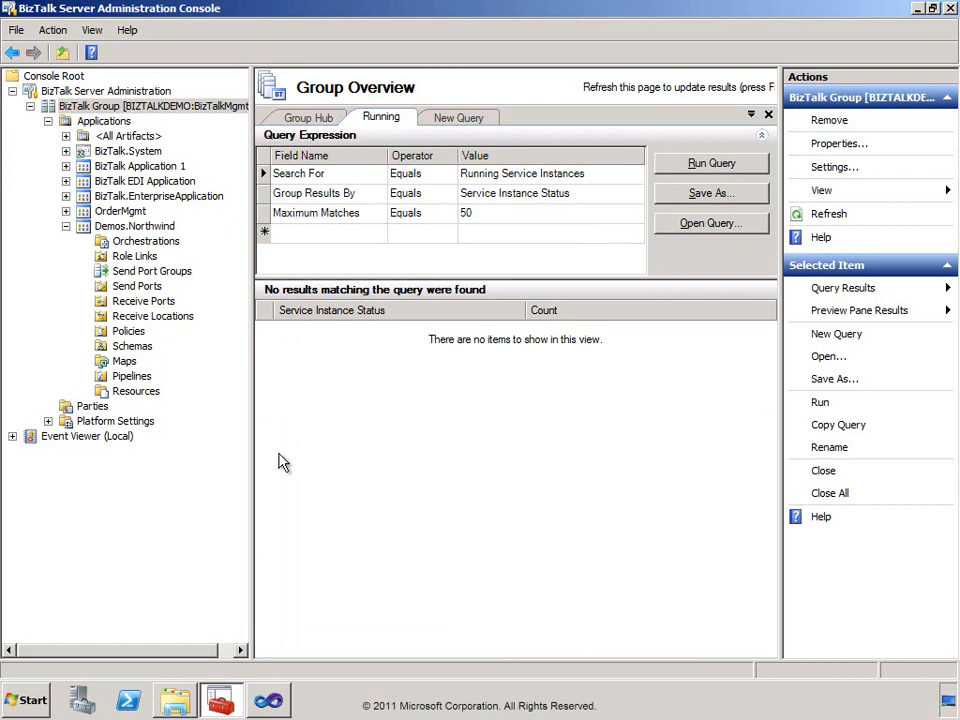
Switch back to Windows Explorer and submit OrderShipping.xml once more by copying it from Instances into the FileIN folder.
click(176, 701)
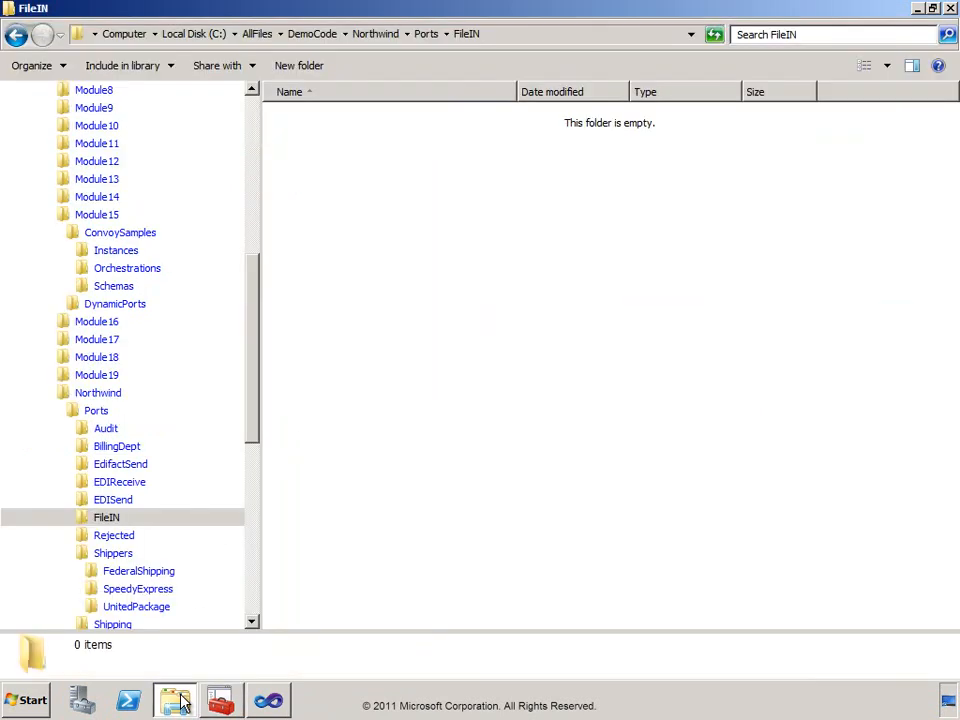
click(89, 254)
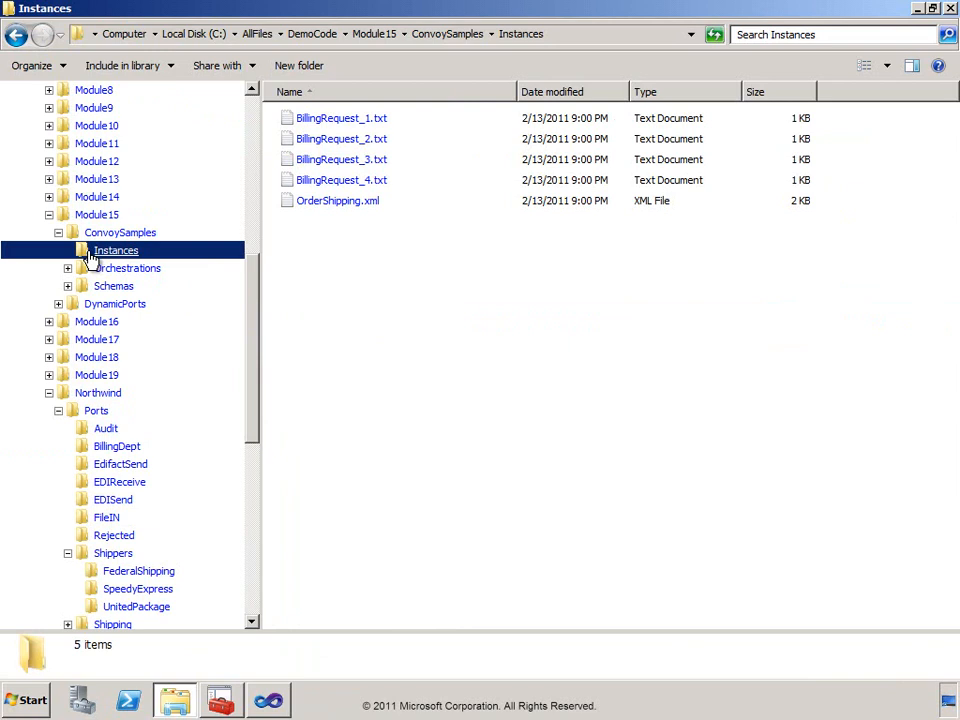
click(298, 209)
right_click(297, 208)
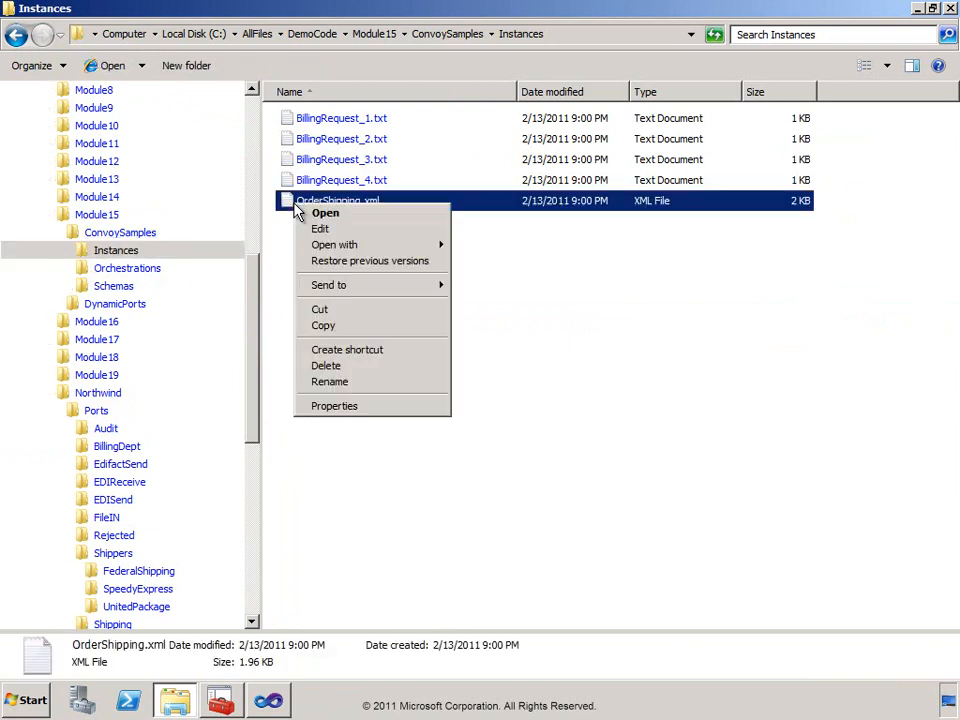
click(336, 330)
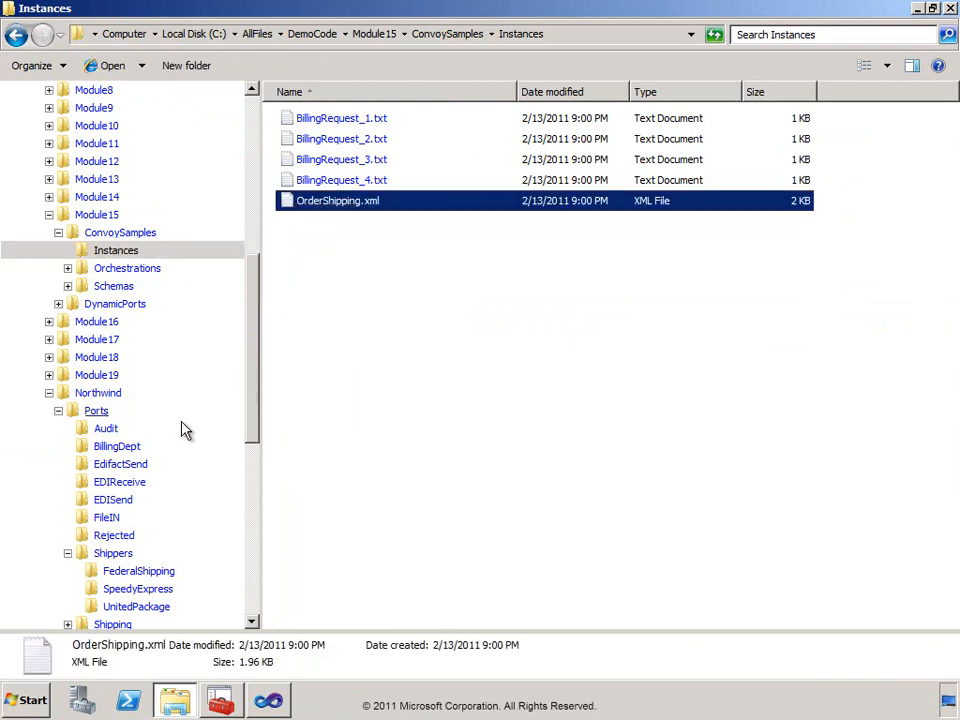
click(86, 518)
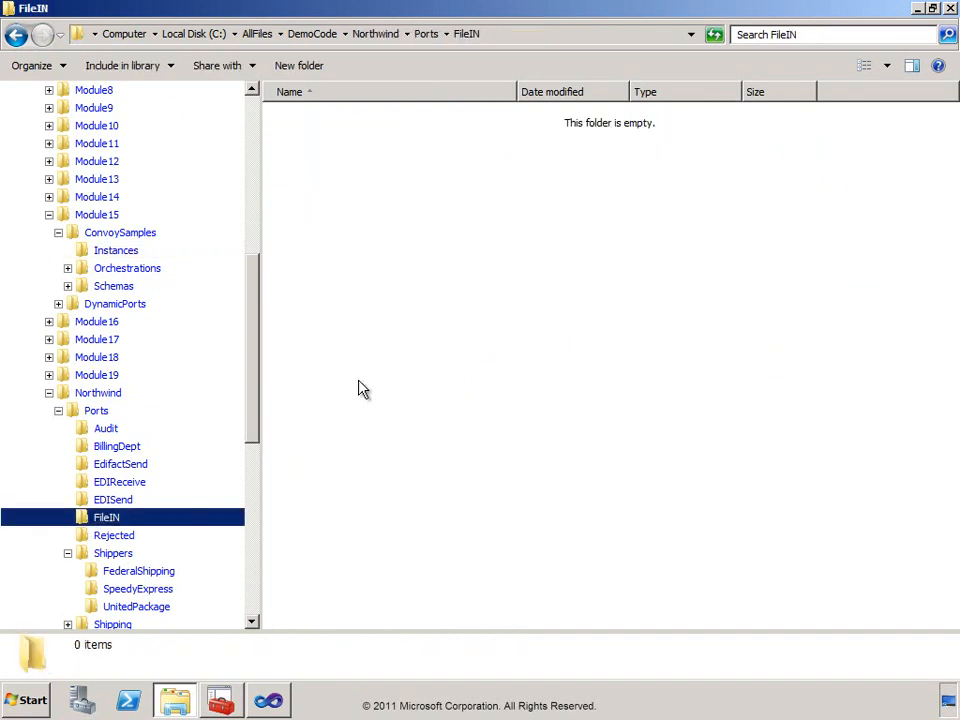
right_click(394, 300)
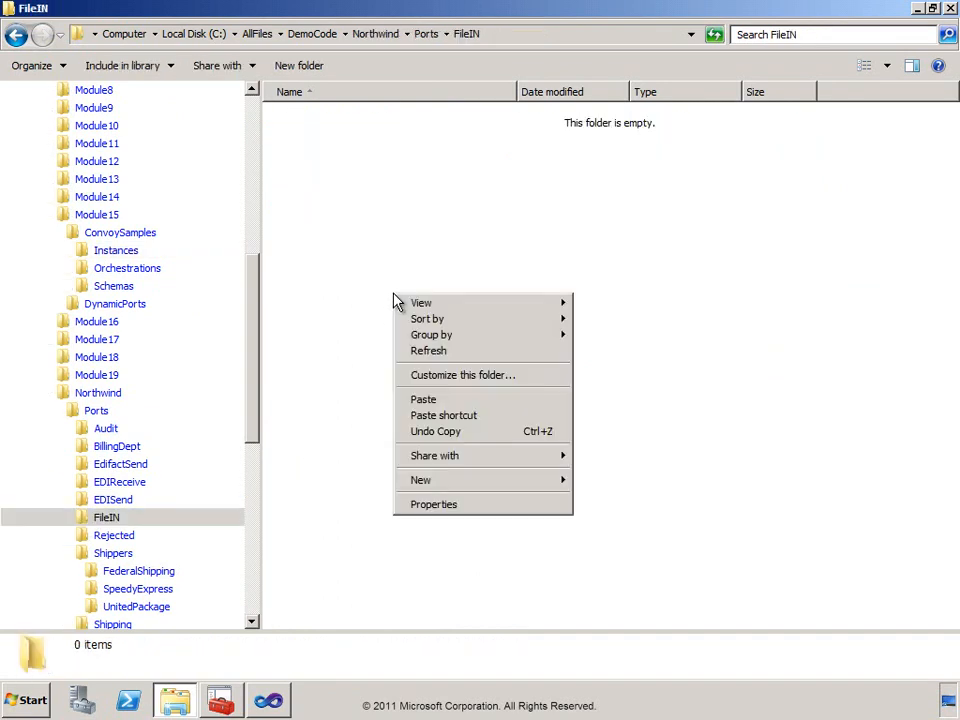
click(423, 399)
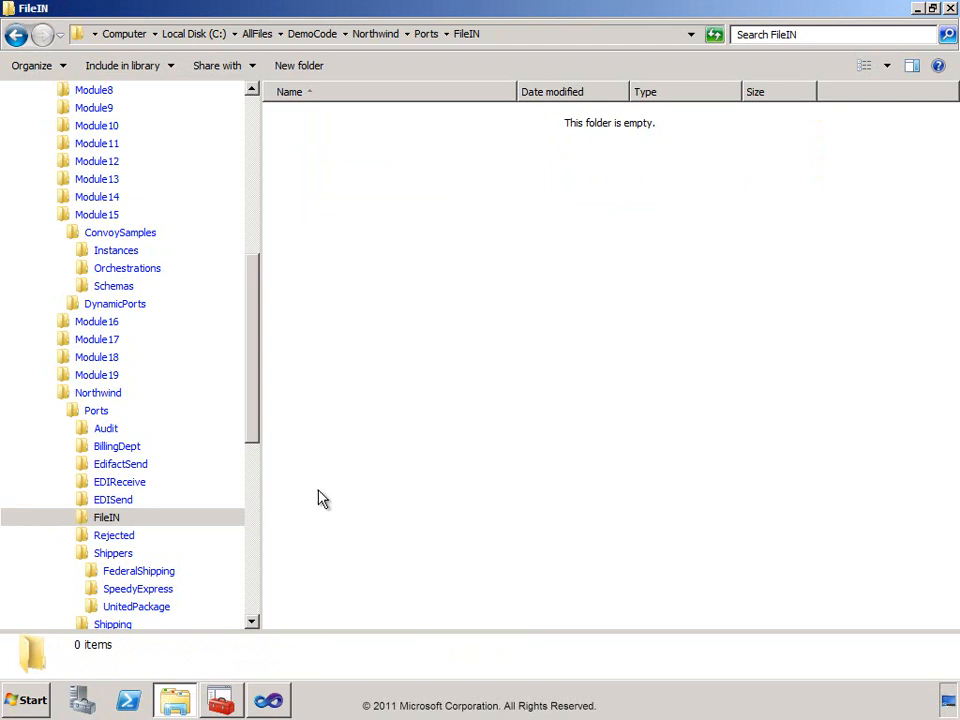
Switch to the BizTalk Administration Console, rerun the Running Service Instances query, and widen the preview's Service Name column to fit the full name.
click(221, 700)
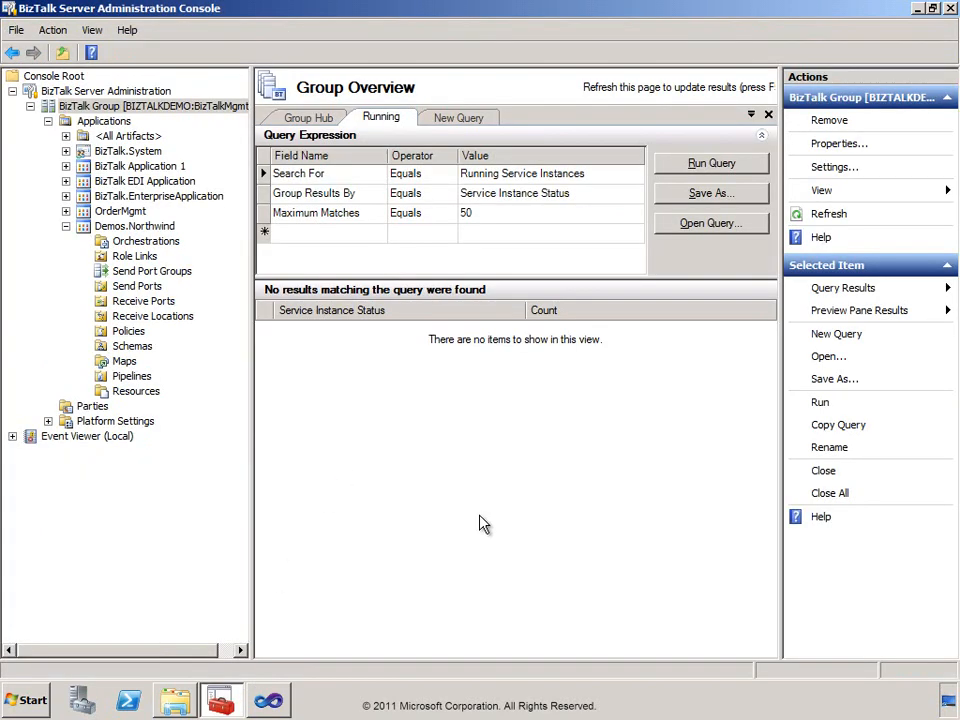
click(716, 167)
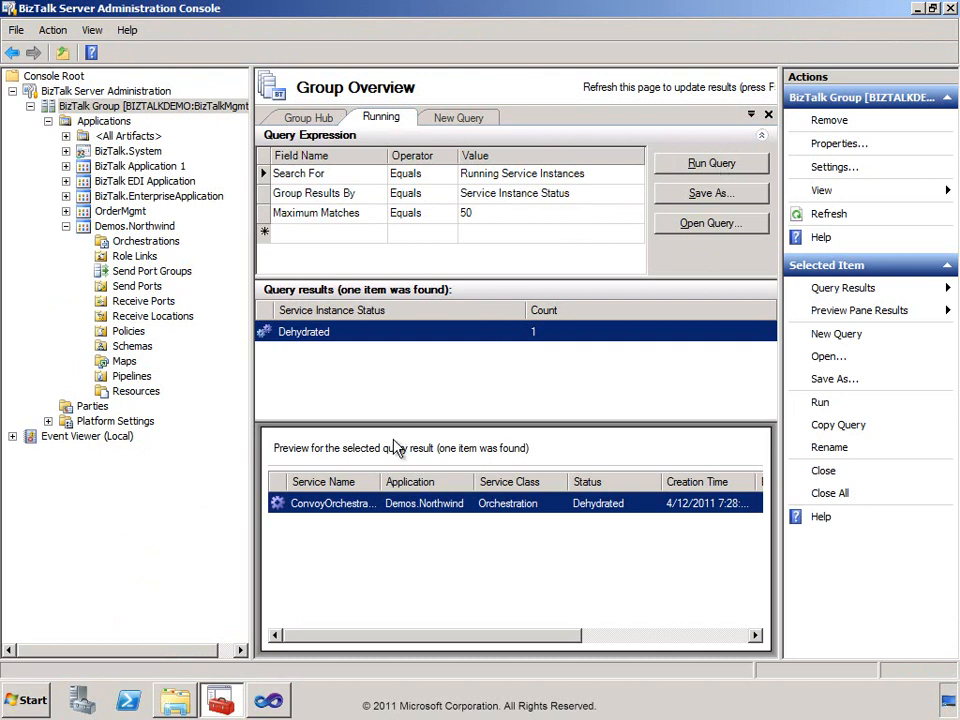
double_click(380, 481)
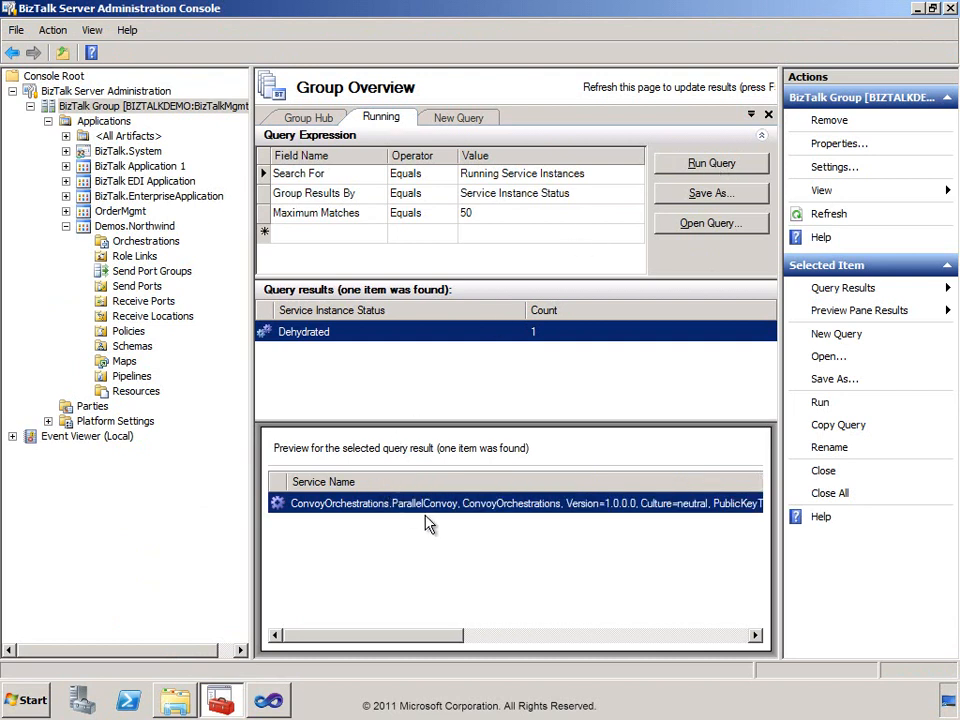
Switch to Windows Explorer and copy BillingRequest_1.txt from the ConvoySamples Instances folder into Northwind\Ports\FileIN.
click(175, 705)
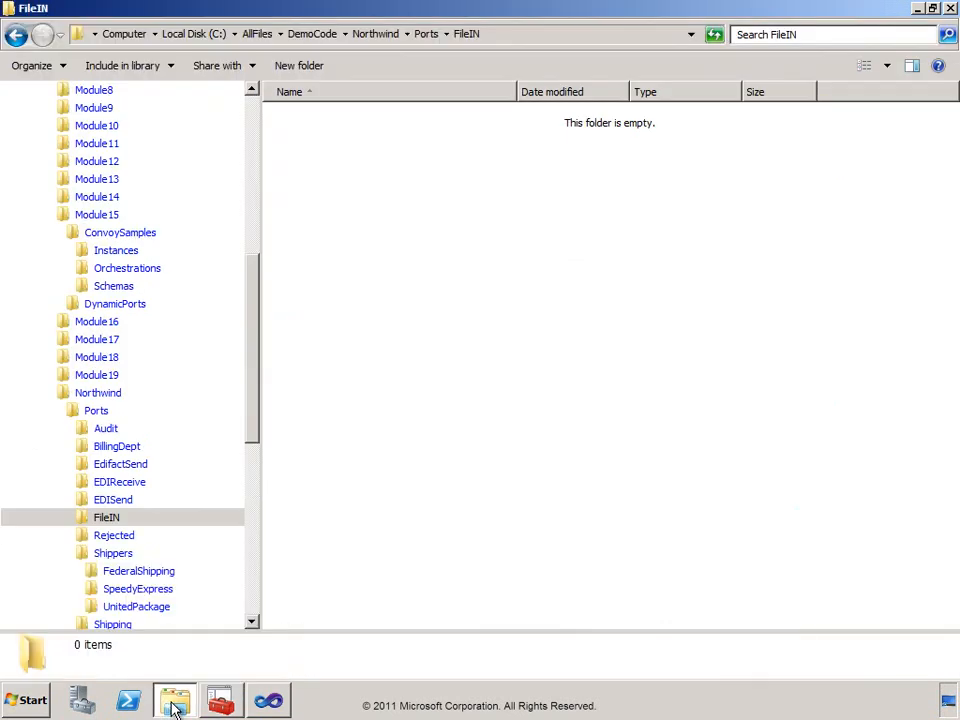
click(90, 251)
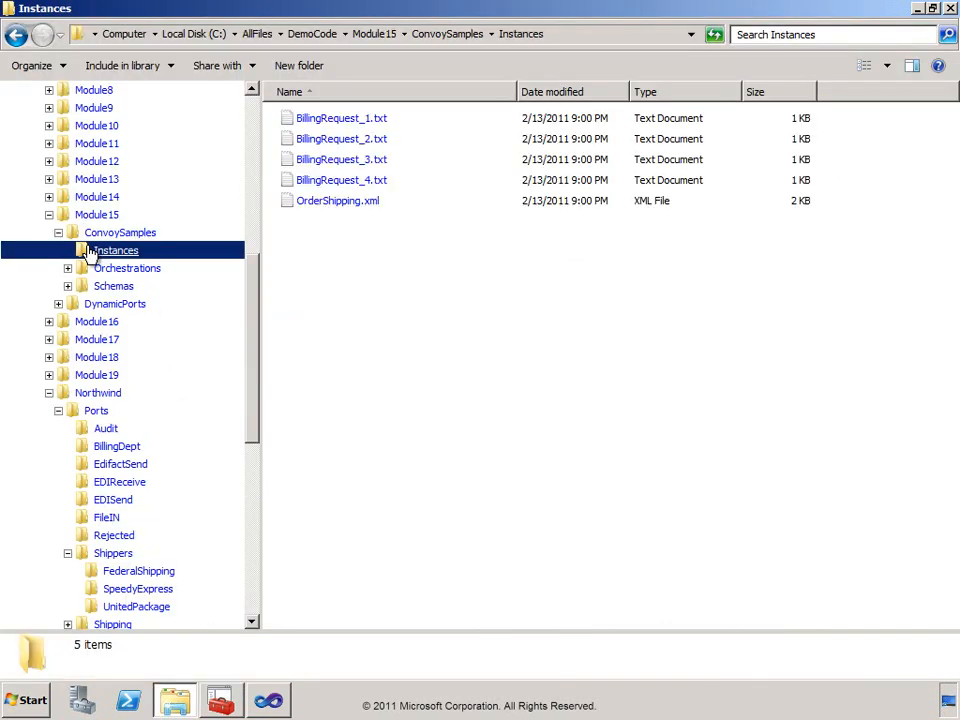
click(291, 124)
right_click(292, 122)
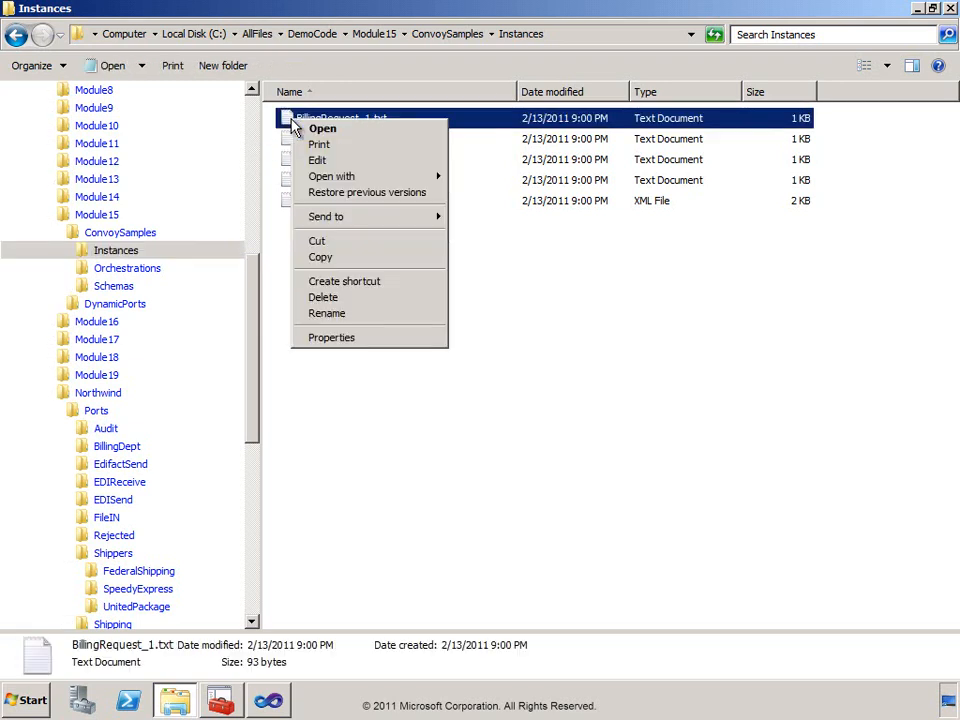
click(322, 257)
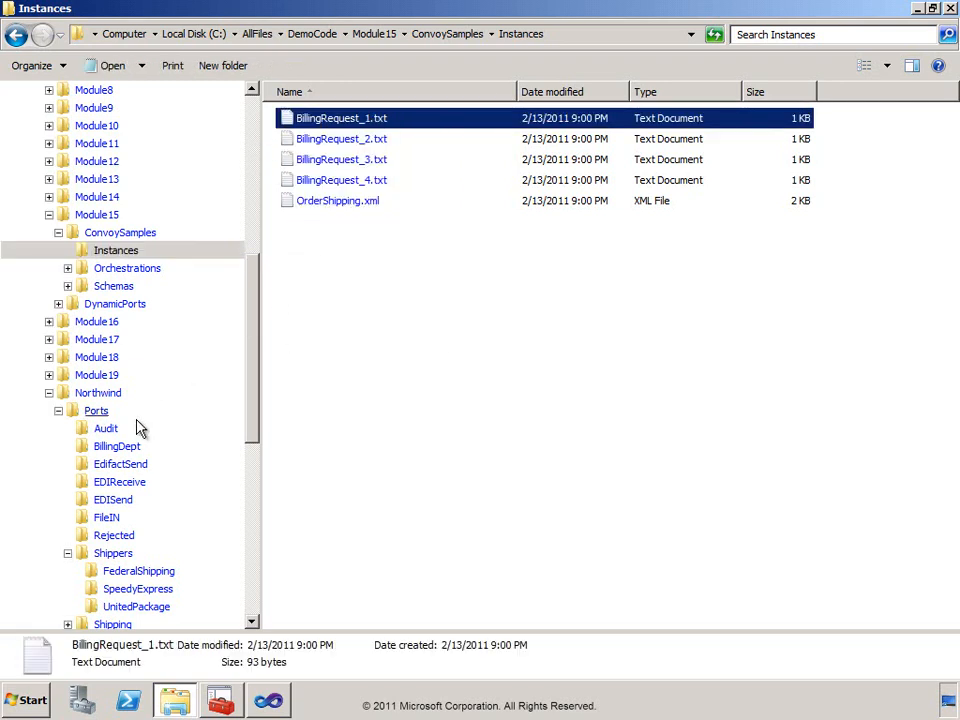
click(100, 520)
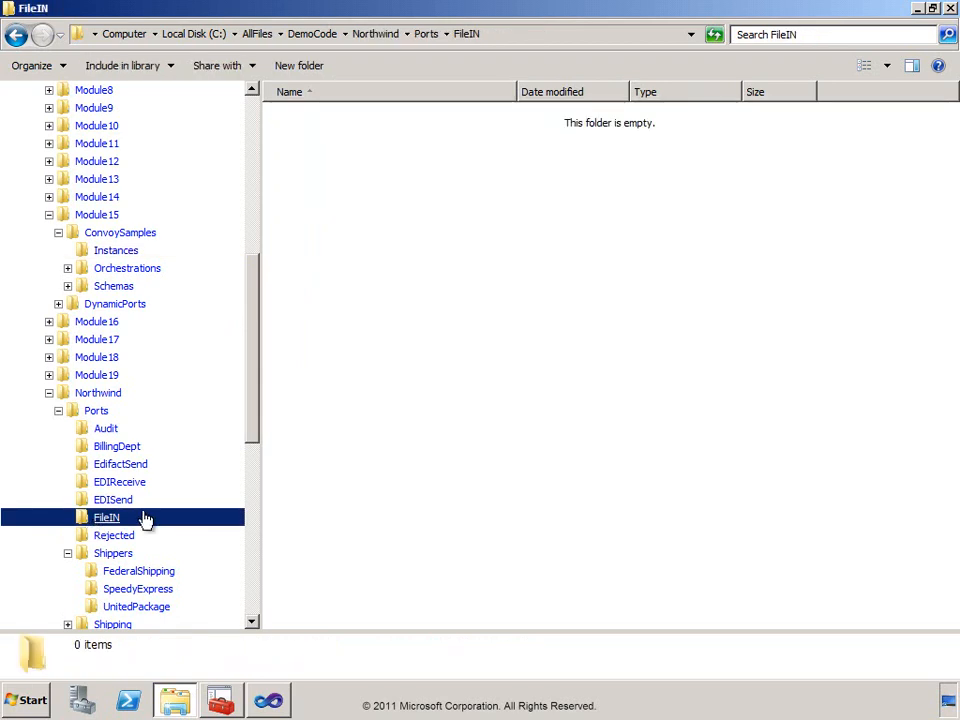
right_click(370, 235)
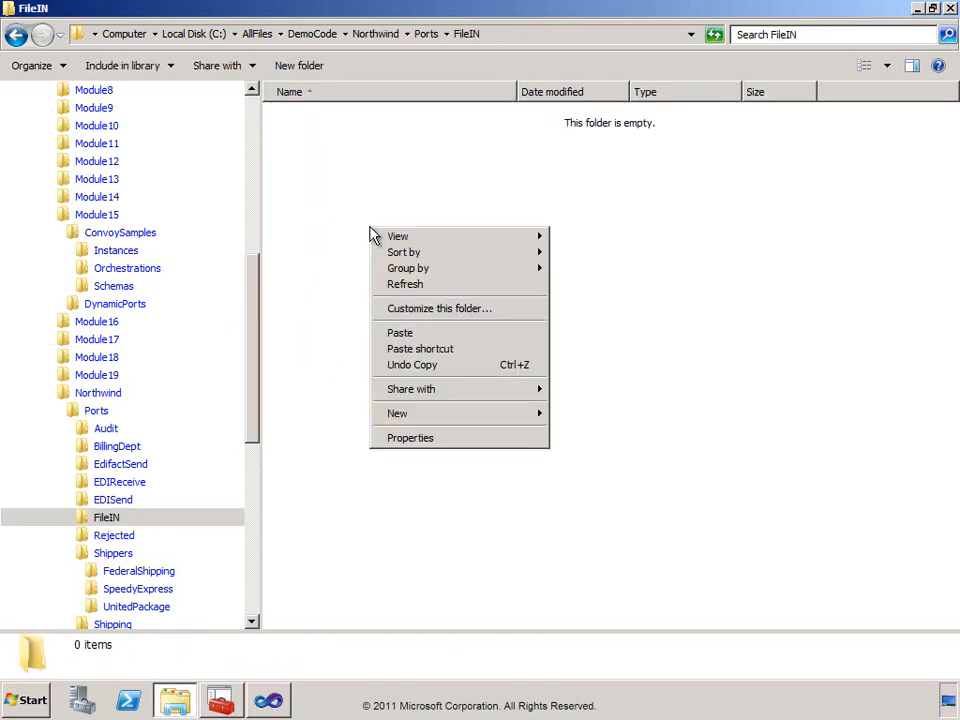
click(407, 334)
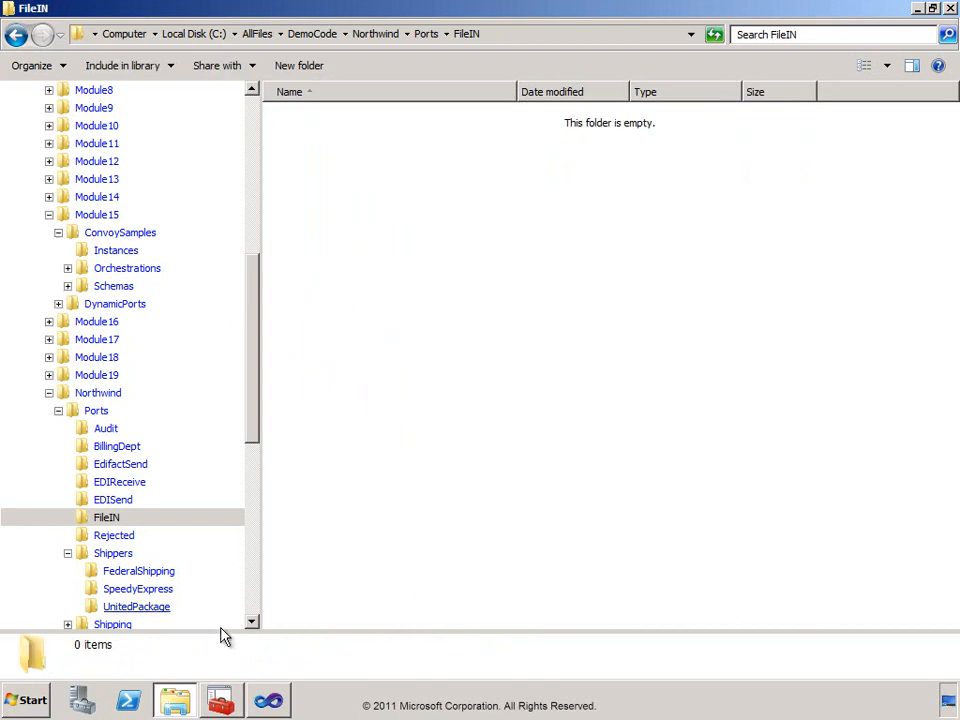
Return to the BizTalk Administration Console and run the Running Service Instances query again to check the parallel convoy instance.
click(220, 700)
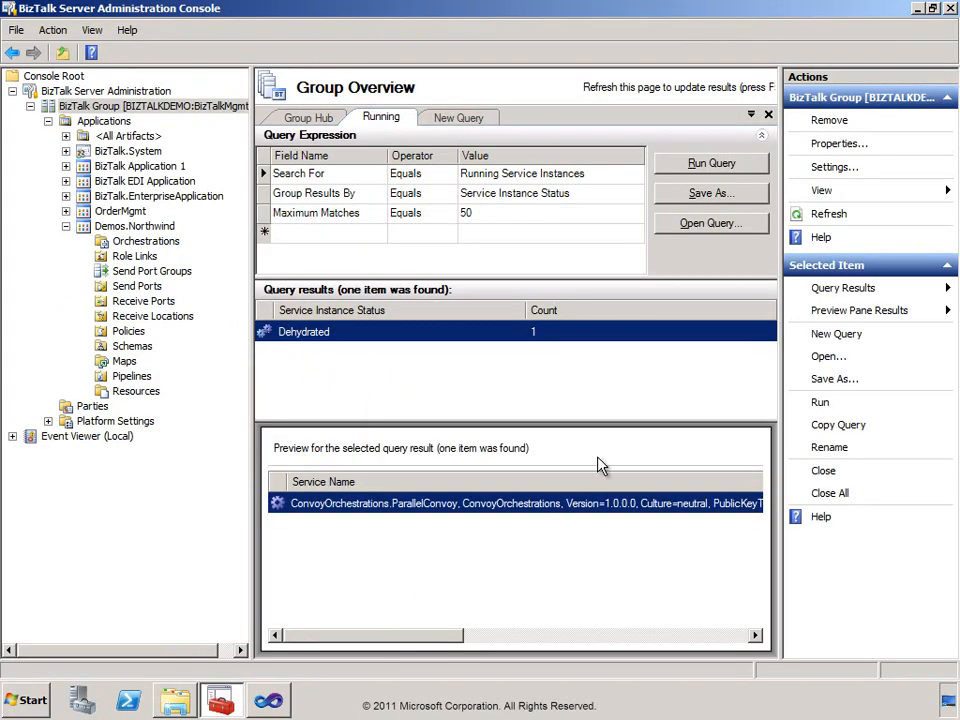
click(739, 165)
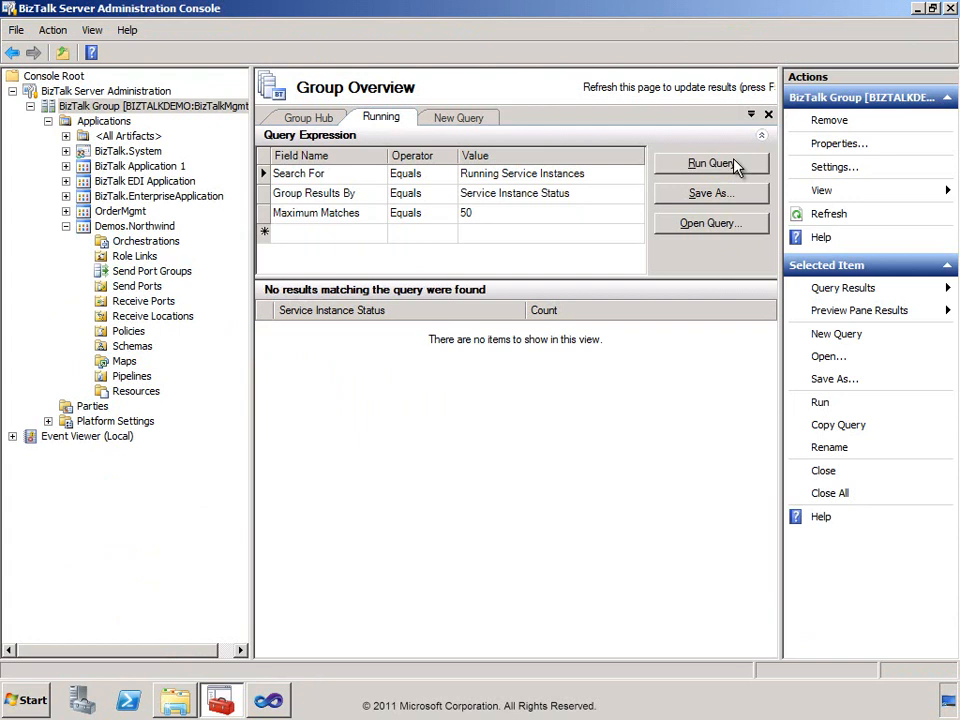